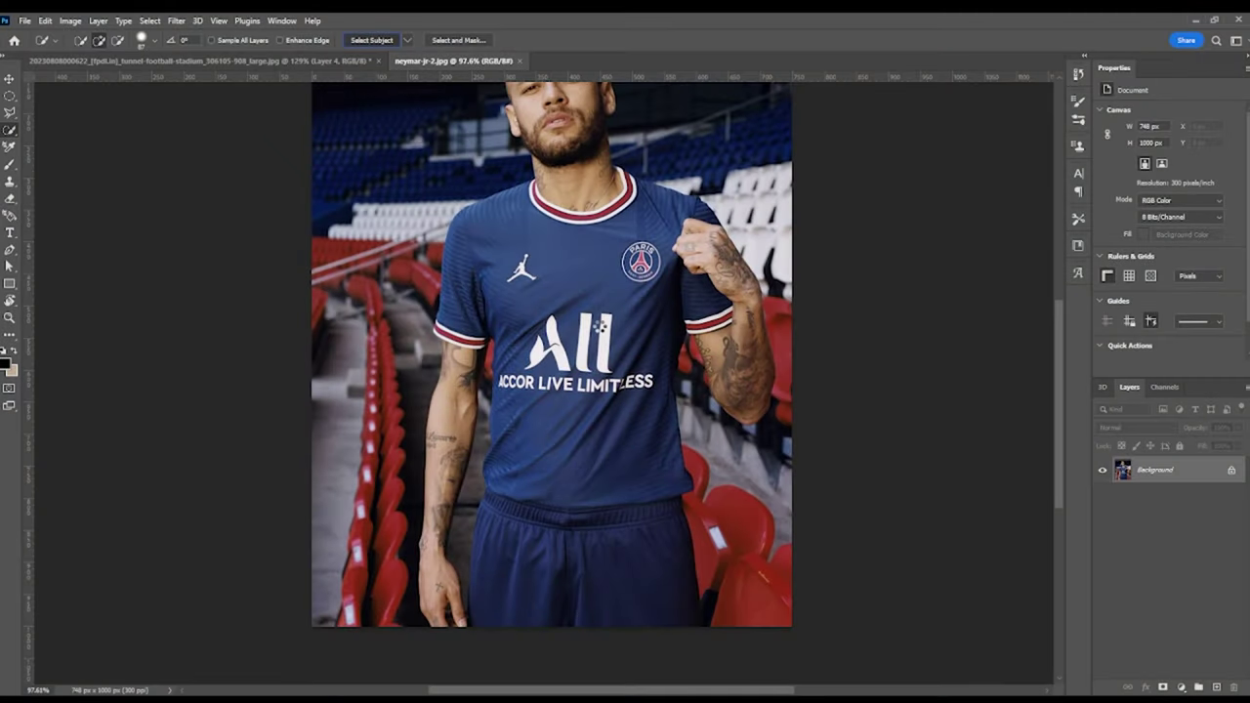
# Step: Cut the player out onto a new layer and place a white Solid Color fill beneath him
pyautogui.click(459, 41)
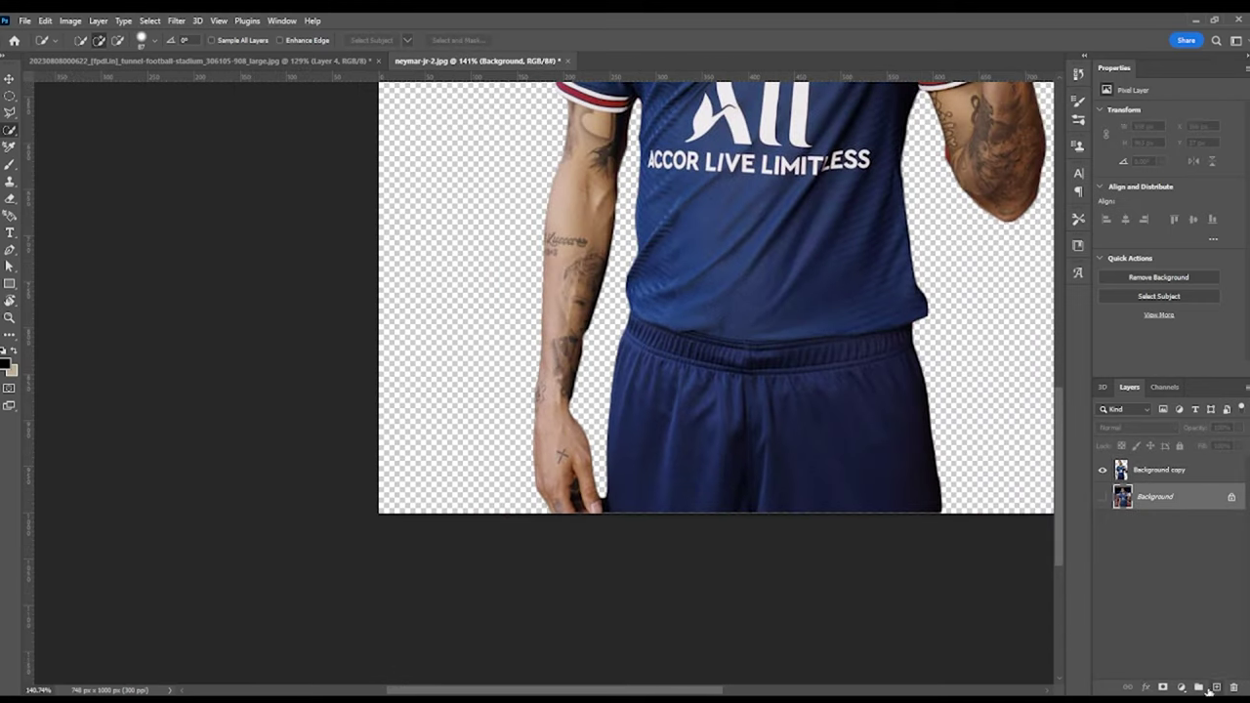
pyautogui.click(1181, 688)
pyautogui.click(1185, 453)
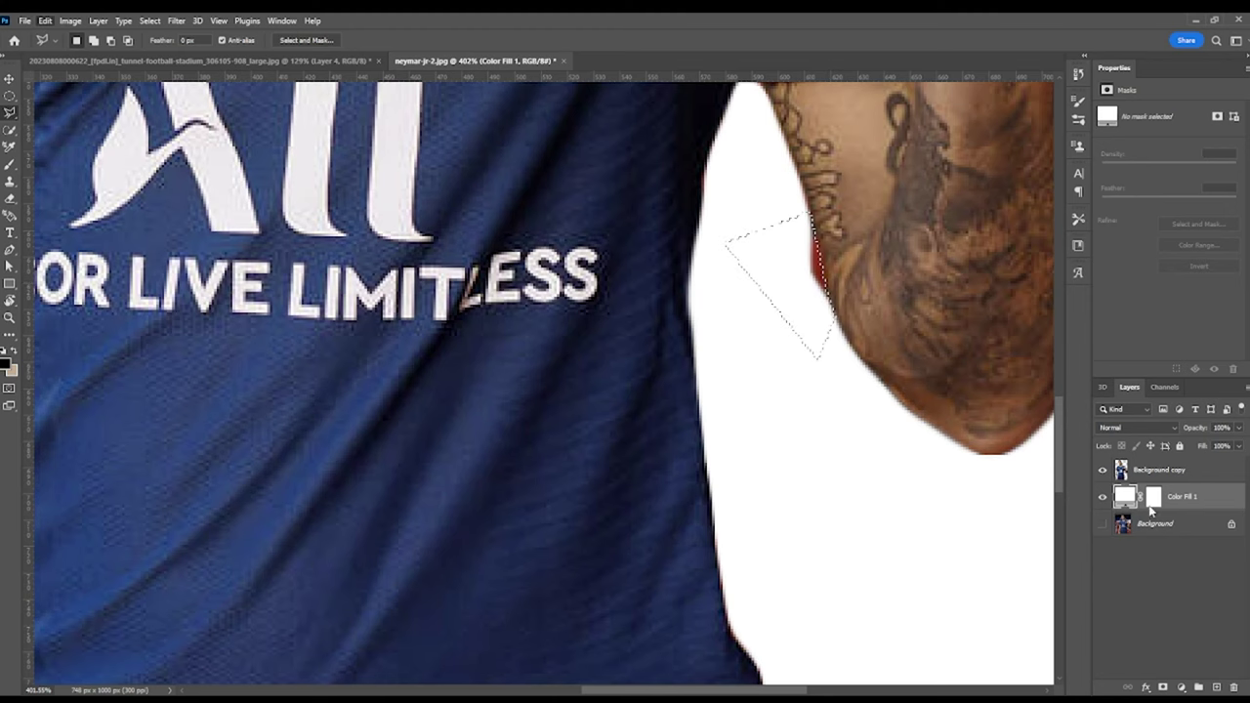
# Step: On the cut-out player layer, erase the leftover background patch beside the ear
pyautogui.click(1158, 470)
pyautogui.hotkey('ctrl', '0')
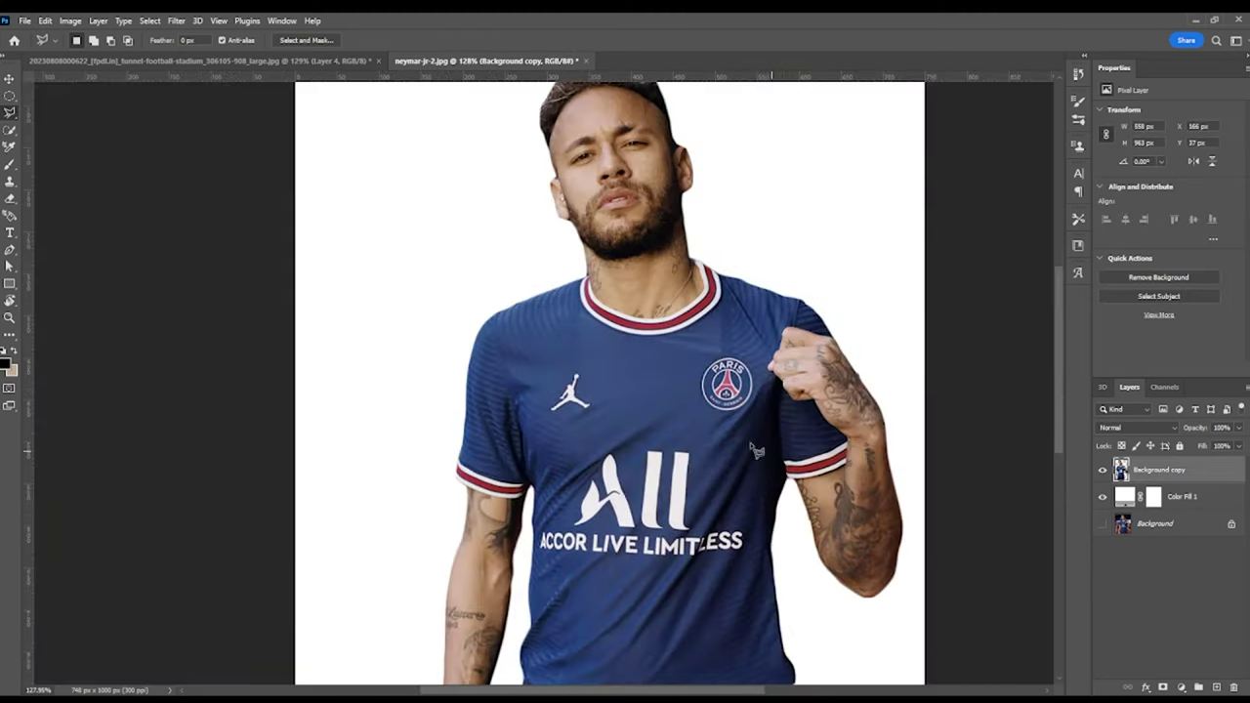
pyautogui.keyDown('alt'); pyautogui.scroll(5, 569, 213); pyautogui.keyUp('alt')
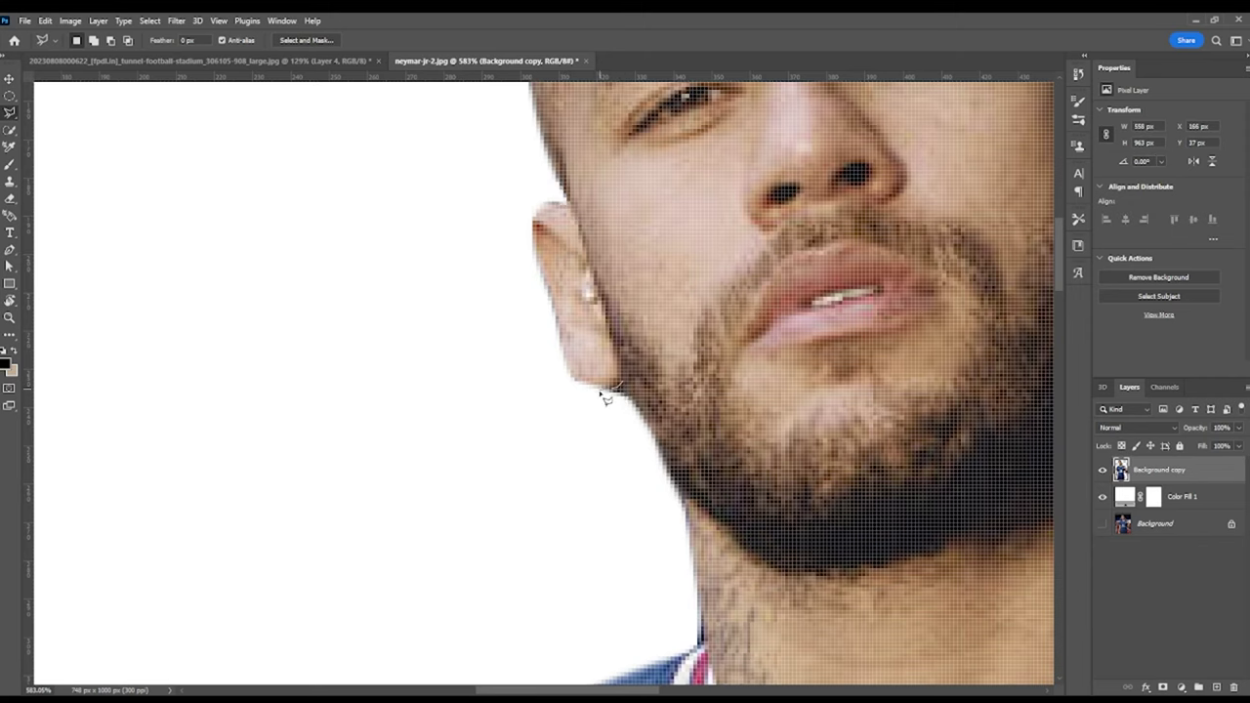
pyautogui.hotkey('ctrl', '0')
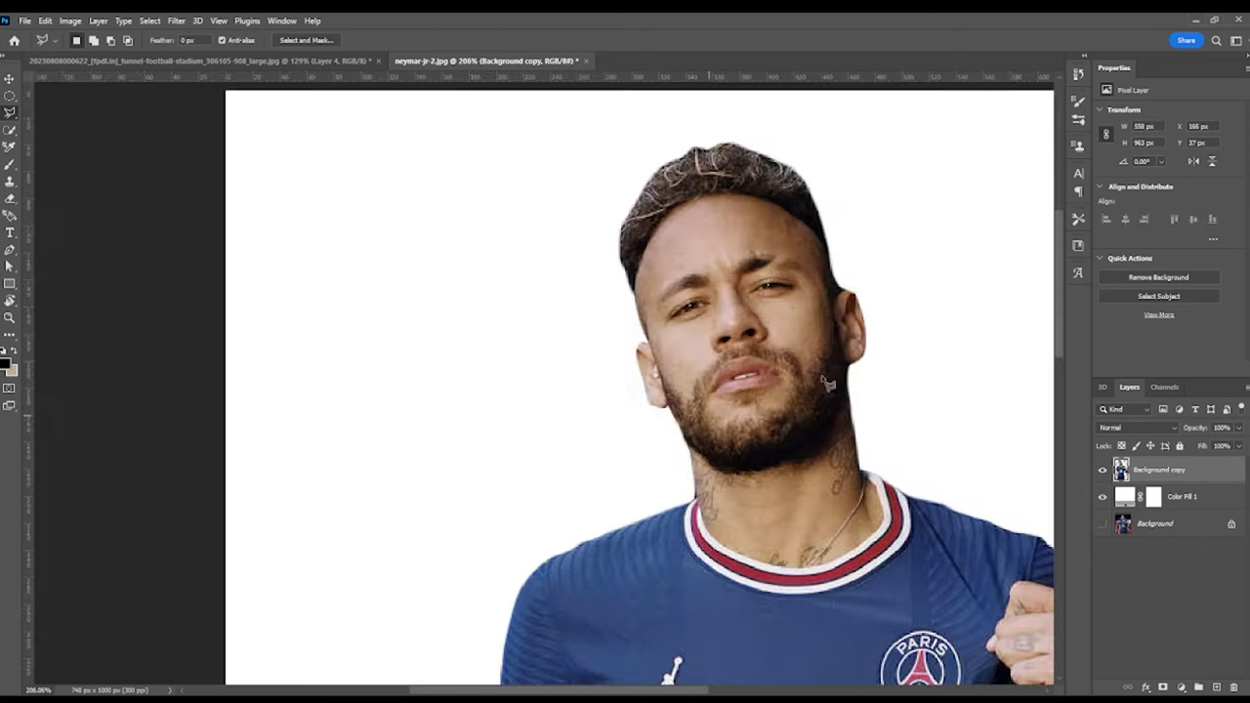
pyautogui.keyDown('alt'); pyautogui.scroll(5, 832, 291); pyautogui.keyUp('alt')
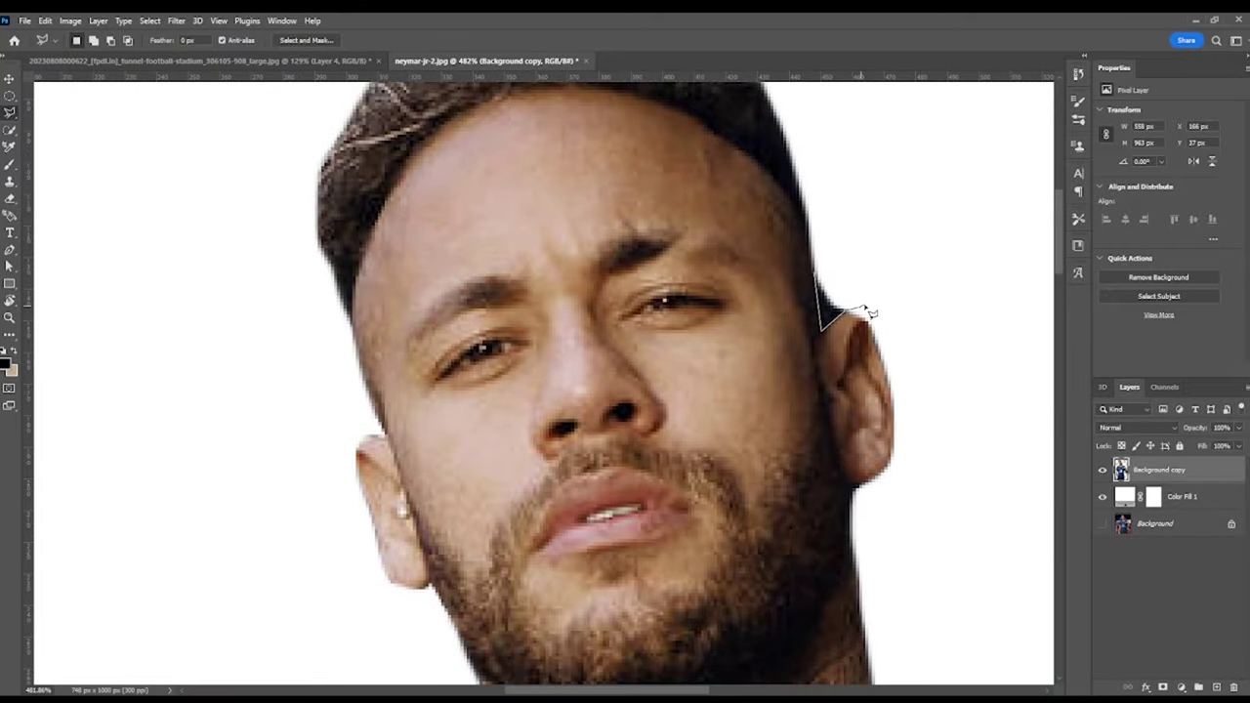
pyautogui.click(10, 199)
pyautogui.click(832, 341)
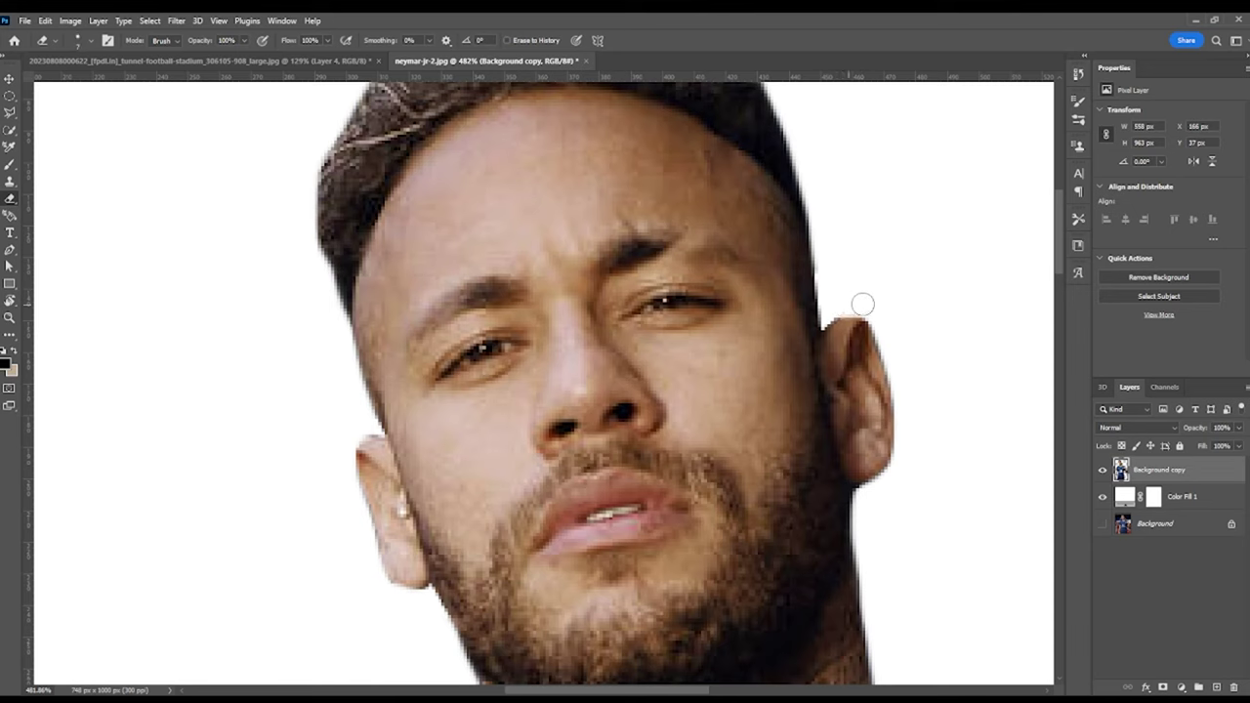
# Step: Erase the stray background fringes near the hand and along the neck
pyautogui.keyDown('alt'); pyautogui.scroll(-5, 873, 302); pyautogui.keyUp('alt')
pyautogui.scroll(-3, 872, 302)
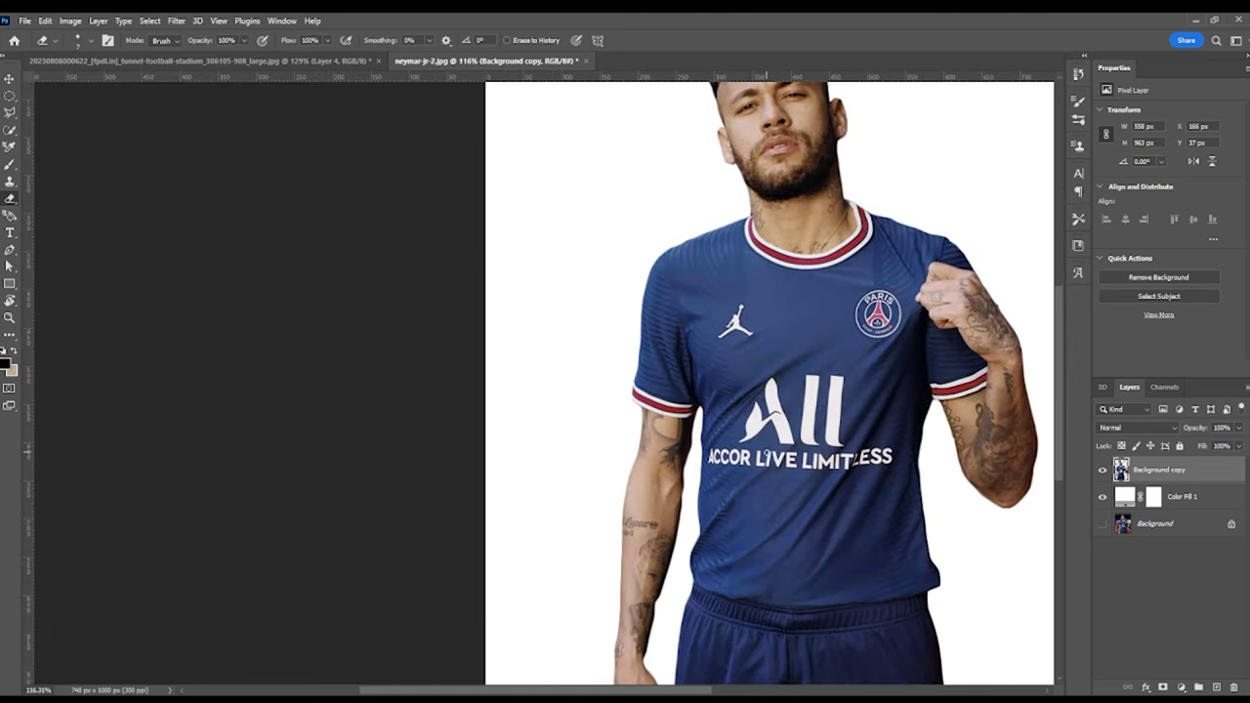
pyautogui.scroll(-3, 872, 302)
pyautogui.keyDown('alt'); pyautogui.scroll(5, 725, 564); pyautogui.keyUp('alt')
pyautogui.click(724, 564)
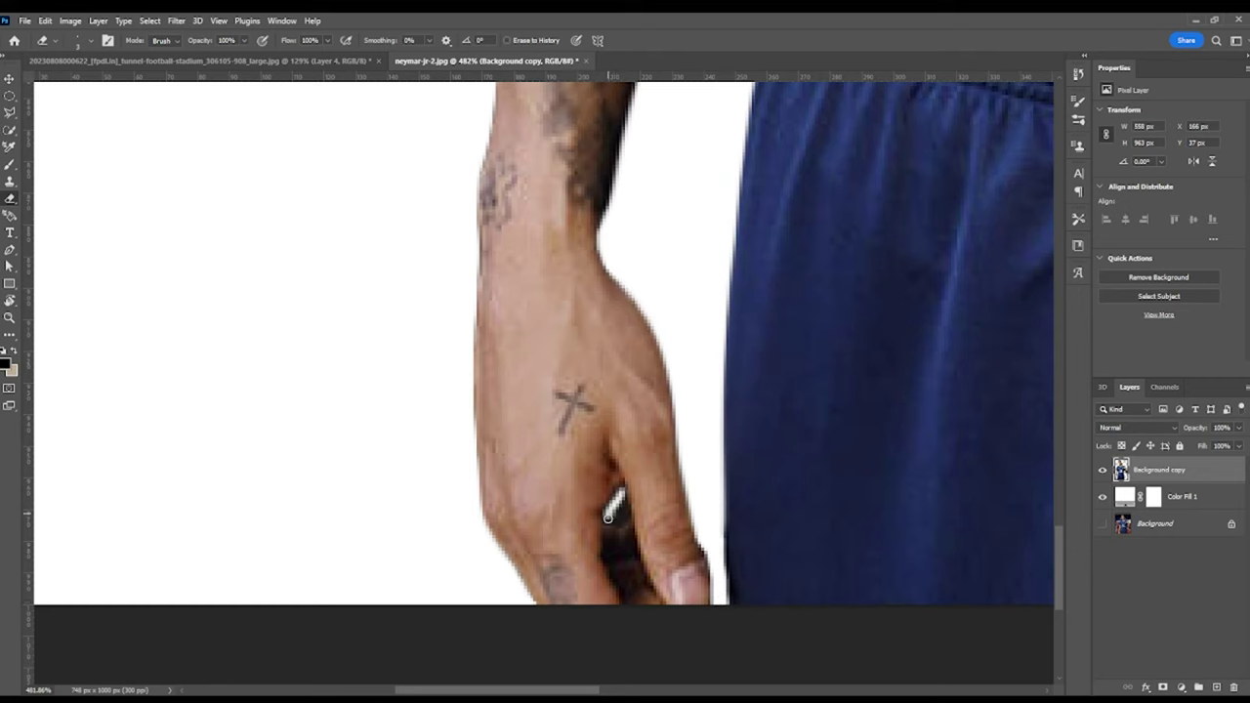
pyautogui.keyDown('alt'); pyautogui.scroll(-3, 616, 515); pyautogui.keyUp('alt')
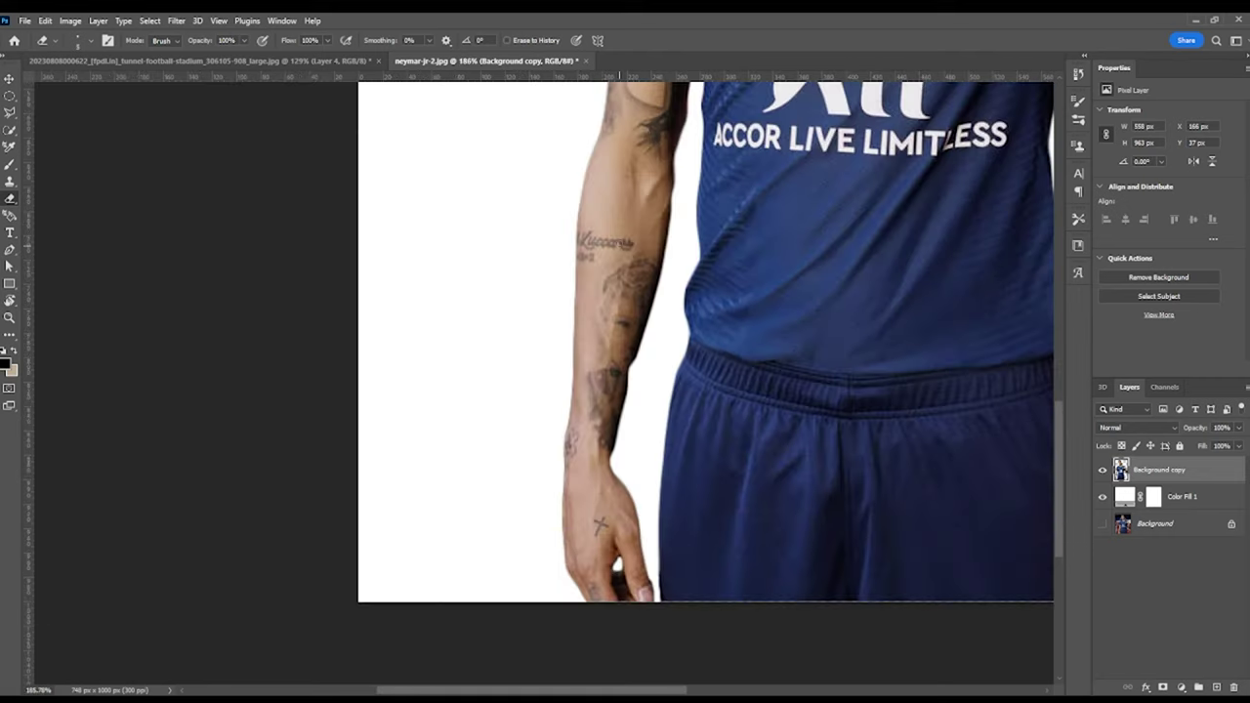
pyautogui.keyDown('alt'); pyautogui.scroll(-2, 635, 439); pyautogui.keyUp('alt')
pyautogui.keyDown('alt'); pyautogui.scroll(-3, 664, 342); pyautogui.keyUp('alt')
pyautogui.keyDown('alt'); pyautogui.scroll(3, 692, 282); pyautogui.keyUp('alt')
pyautogui.keyDown('alt'); pyautogui.scroll(5, 612, 231); pyautogui.keyUp('alt')
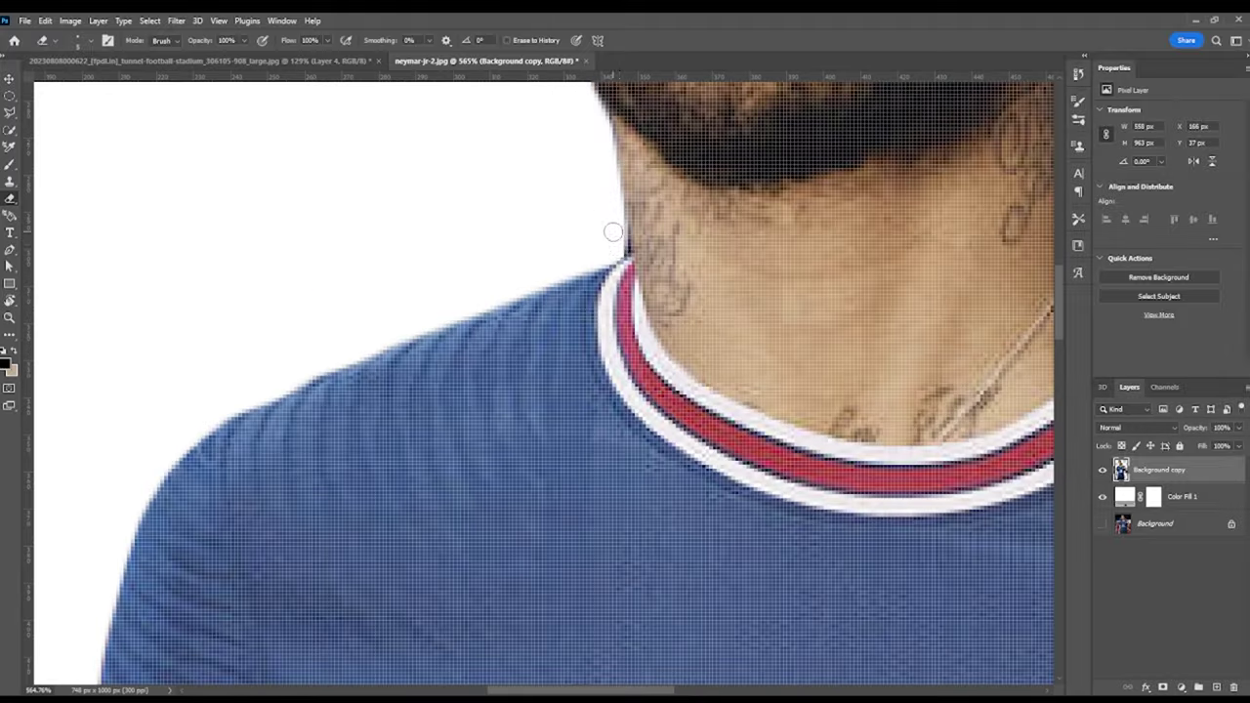
pyautogui.keyDown('alt'); pyautogui.scroll(-5, 620, 251); pyautogui.keyUp('alt')
pyautogui.keyDown('alt'); pyautogui.scroll(-1, 620, 252); pyautogui.keyUp('alt')
pyautogui.press('l')
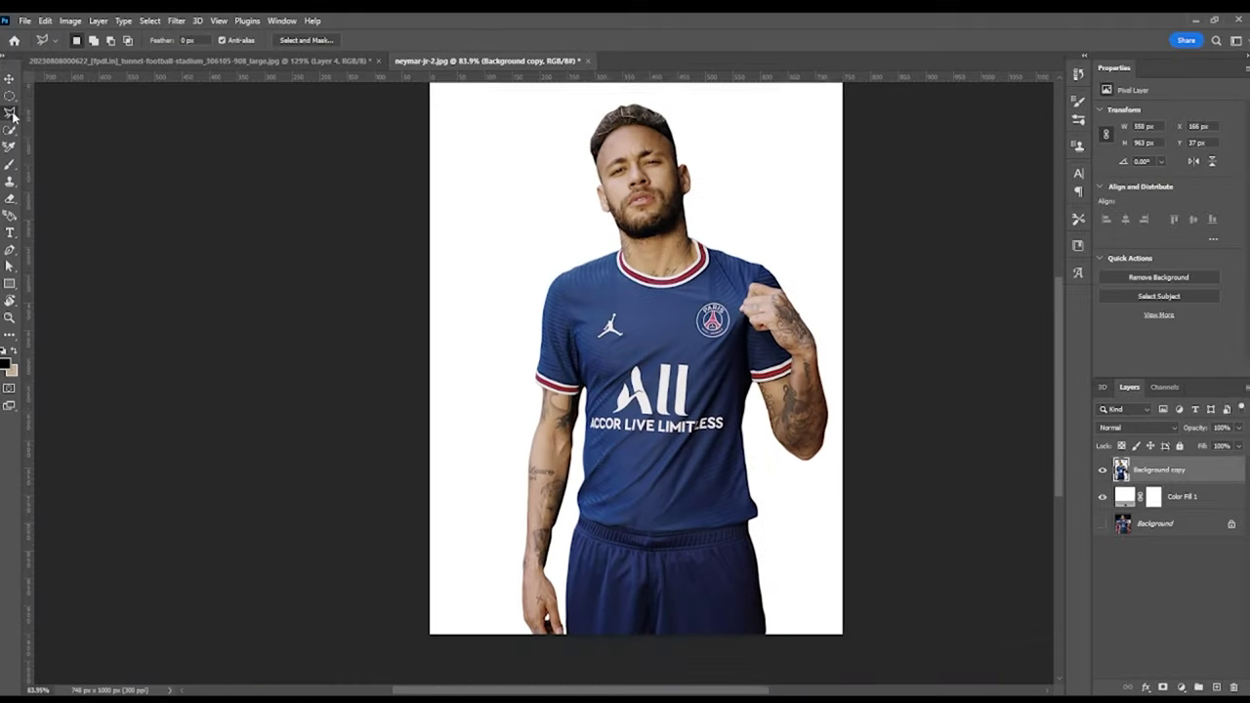
pyautogui.keyDown('alt'); pyautogui.scroll(5, 561, 317); pyautogui.keyUp('alt')
# Step: Select the Jordan logo, PSG crest and sponsor lettering, then Content-Aware Fill them with shirt texture
pyautogui.click(524, 392)
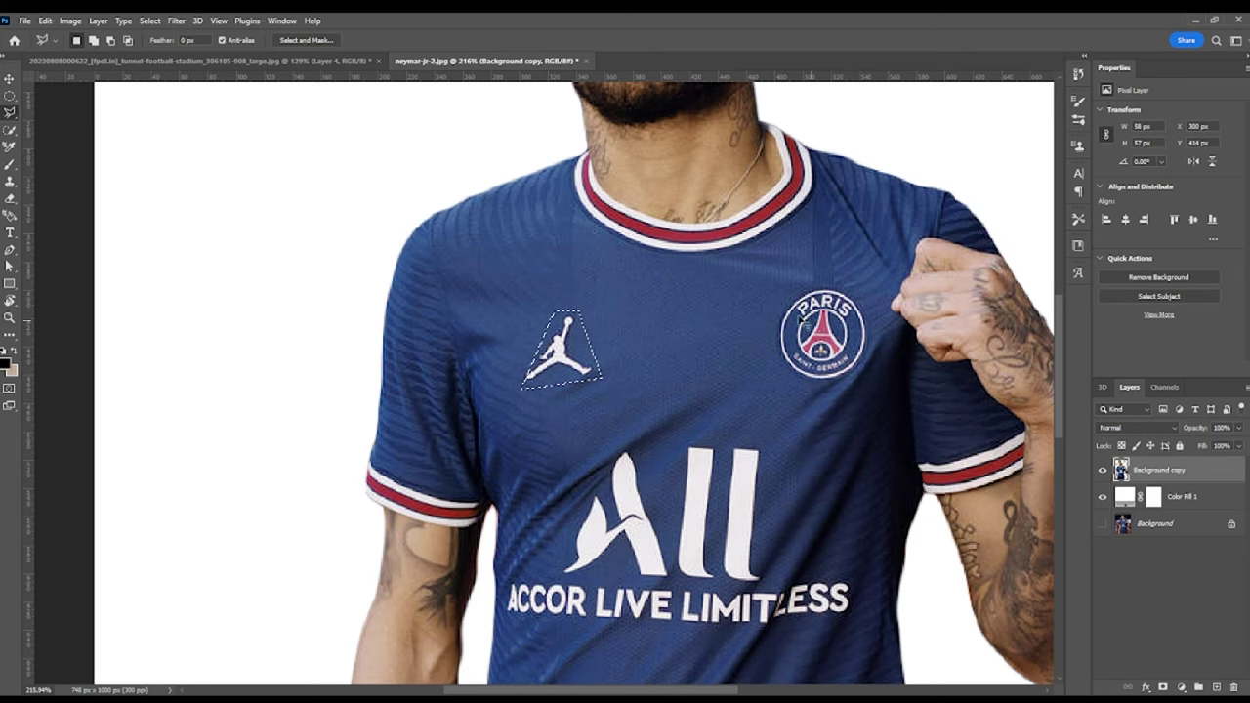
pyautogui.click(861, 285)
pyautogui.scroll(-1, 618, 448)
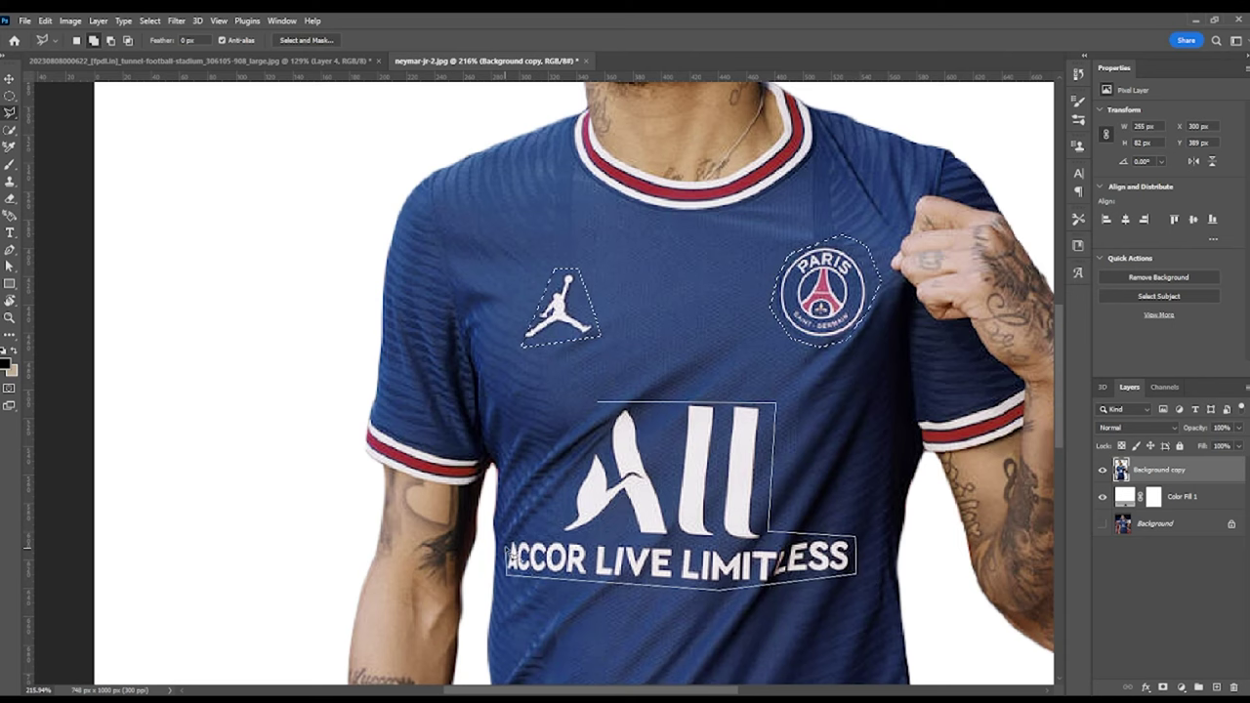
pyautogui.click(564, 518)
pyautogui.hotkey('shift', 'BackSpace')
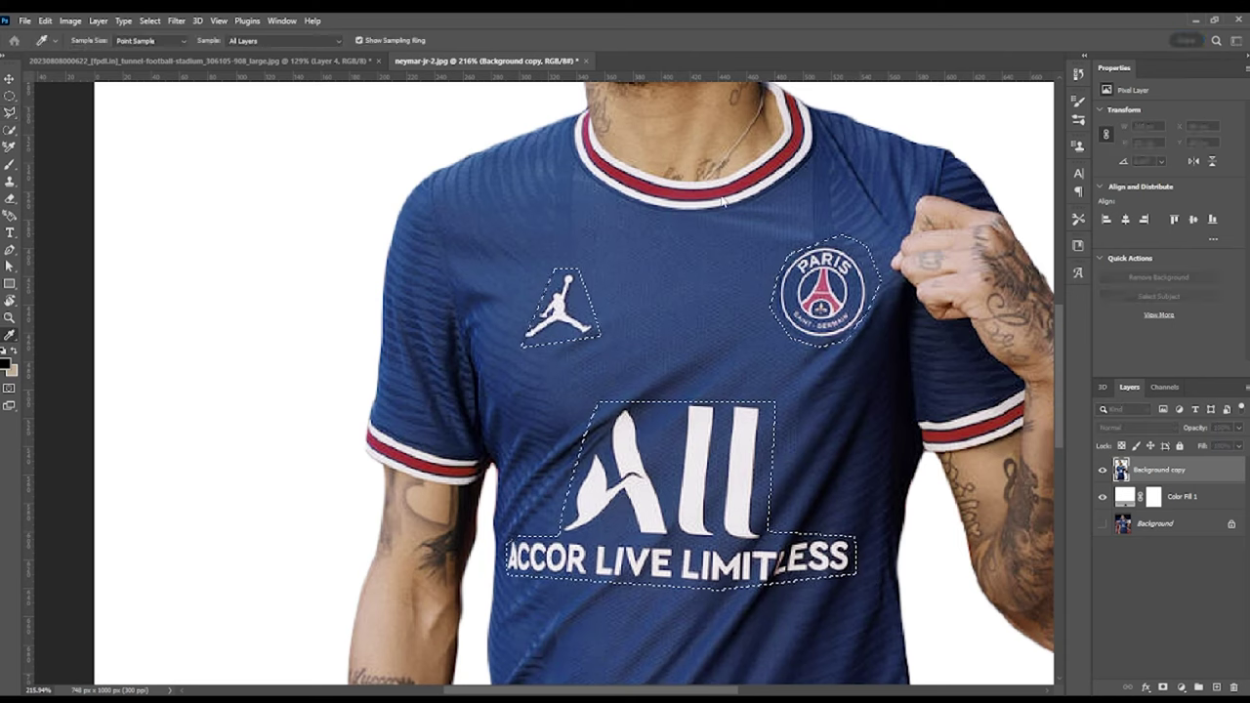
pyautogui.press('Return')
# Step: Begin selecting a leftover mark on the shirt for removal
pyautogui.scroll(-5, 722, 530)
pyautogui.scroll(5, 723, 531)
pyautogui.click(710, 450)
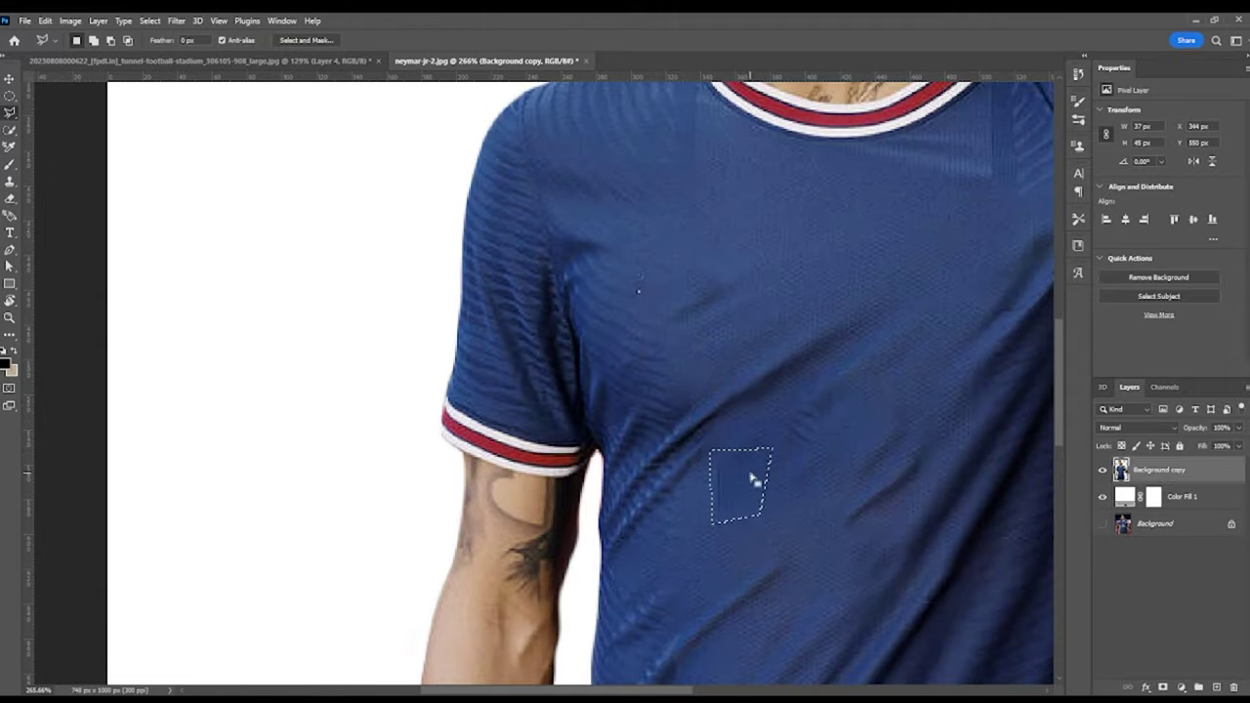
pyautogui.scroll(-5, 787, 426)
pyautogui.scroll(1, 719, 394)
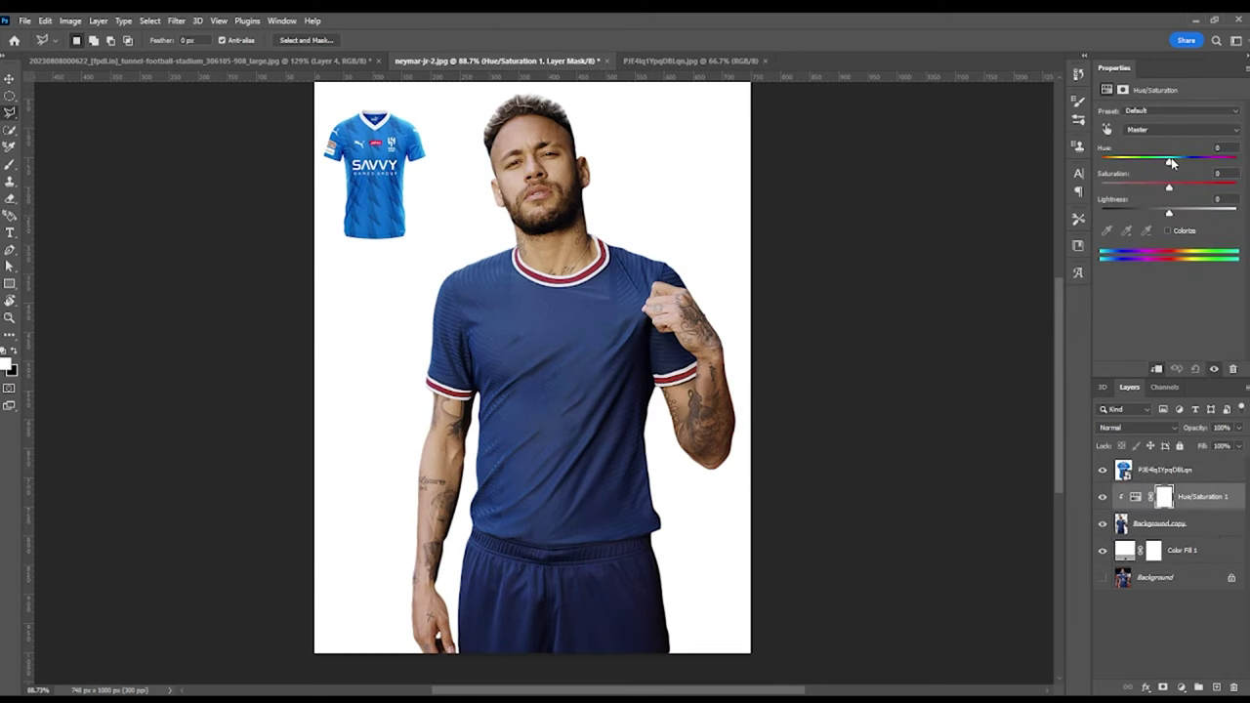
# Step: Colorize the player via Hue/Saturation at Hue 212, Saturation 82, Lightness +18, then invert its mask
pyautogui.moveTo(1173, 164)
pyautogui.mouseDown()
pyautogui.moveTo(1153, 163)
pyautogui.moveTo(1197, 162)
pyautogui.mouseUp()
pyautogui.click(1168, 230)
pyautogui.moveTo(1135, 188)
pyautogui.mouseDown()
pyautogui.moveTo(1212, 188)
pyautogui.moveTo(1174, 162)
pyautogui.mouseUp()
pyautogui.moveTo(1170, 213)
pyautogui.mouseDown()
pyautogui.moveTo(1194, 212)
pyautogui.moveTo(1181, 212)
pyautogui.mouseUp()
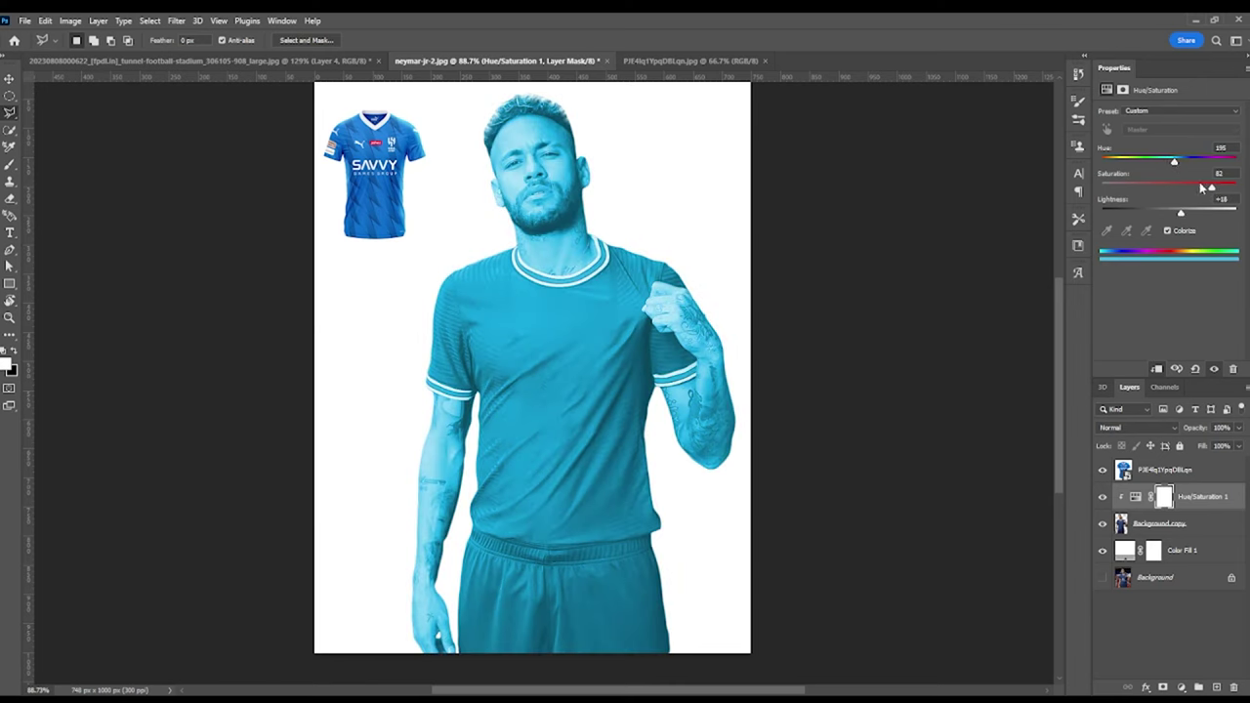
pyautogui.moveTo(1174, 162); pyautogui.dragTo(1182, 163)
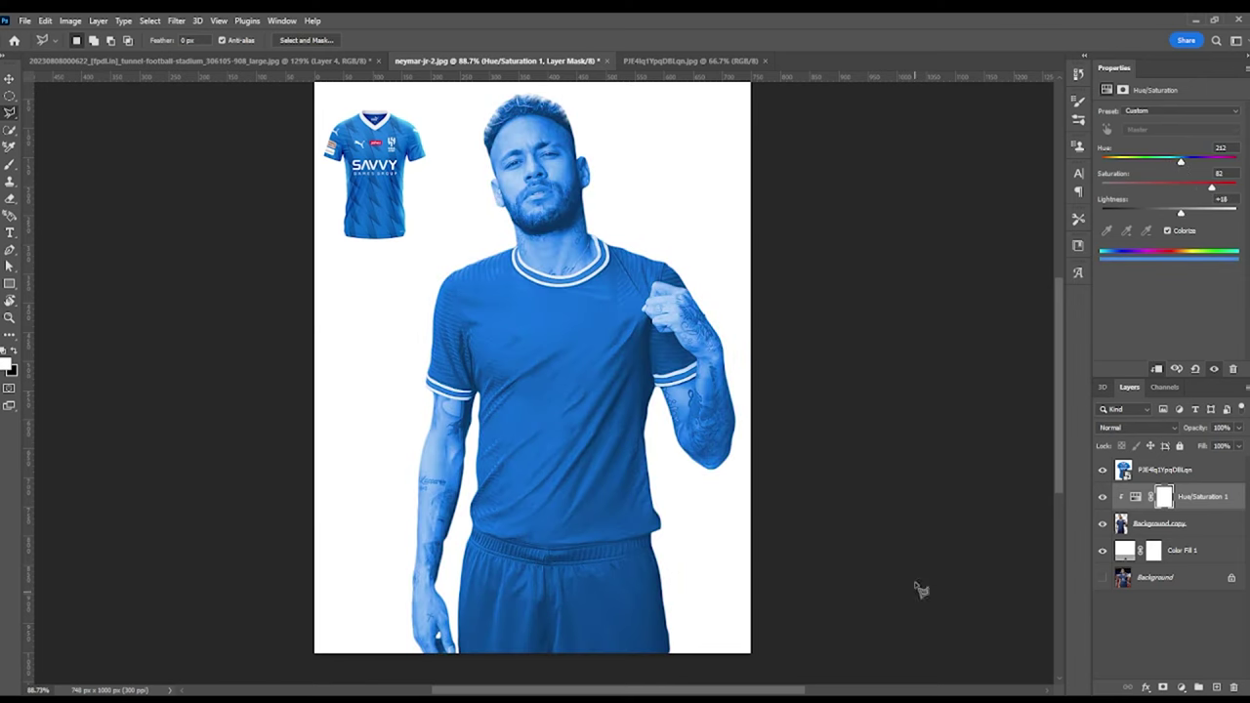
pyautogui.hotkey('ctrl', 'i')
# Step: Brush the blue tint back onto the shirt's waist and left sleeve at full flow
pyautogui.press('b')
pyautogui.scroll(5, 546, 552)
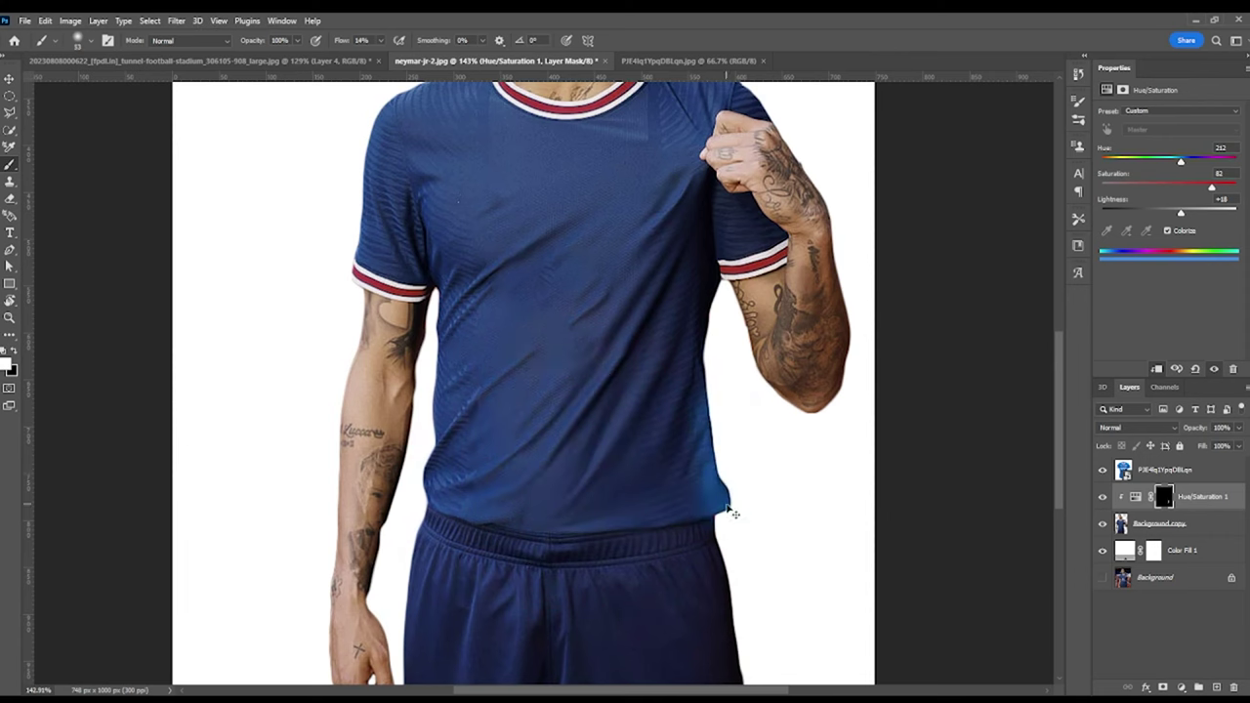
pyautogui.hotkey('shift', '0')
pyautogui.moveTo(728, 469); pyautogui.dragTo(620, 479)
pyautogui.moveTo(723, 503); pyautogui.dragTo(592, 509)
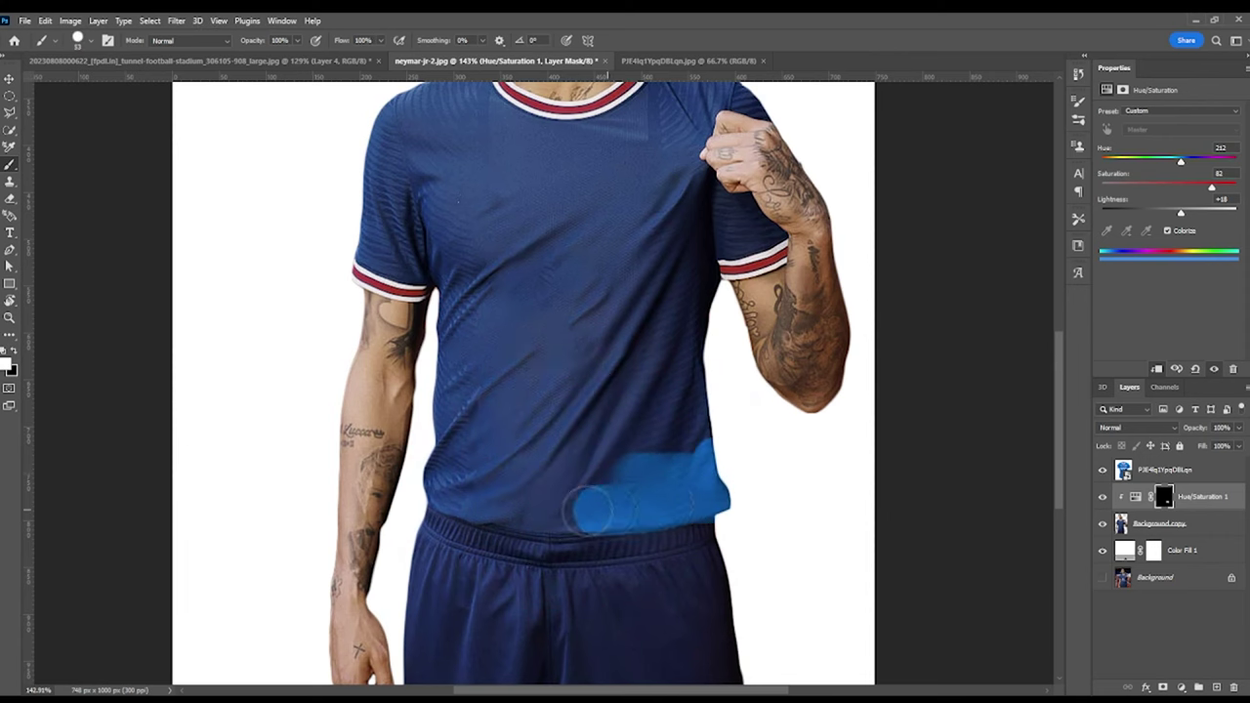
pyautogui.scroll(2, 591, 508)
pyautogui.moveTo(731, 475)
pyautogui.mouseDown()
pyautogui.moveTo(706, 279)
pyautogui.moveTo(720, 475)
pyautogui.mouseUp()
pyautogui.scroll(2, 314, 268)
pyautogui.moveTo(314, 269); pyautogui.dragTo(410, 327)
pyautogui.scroll(1, 538, 357)
# Step: Quick-select the whole shirt, paint white on the tint mask, then deselect
pyautogui.moveTo(489, 365); pyautogui.dragTo(525, 489)
pyautogui.click(516, 273)
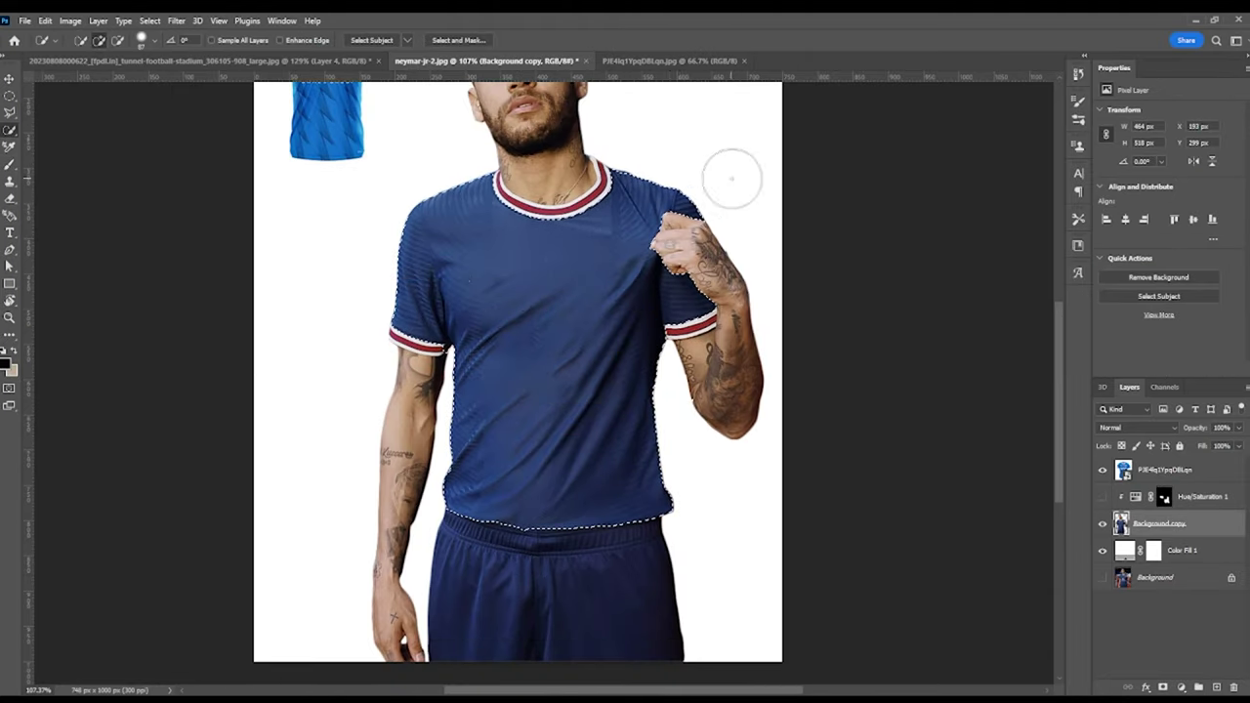
pyautogui.click(1163, 496)
pyautogui.press('b')
pyautogui.moveTo(625, 322)
pyautogui.mouseDown()
pyautogui.moveTo(332, 397)
pyautogui.moveTo(558, 550)
pyautogui.mouseUp()
pyautogui.hotkey('ctrl', 'd')
pyautogui.scroll(1, 625, 251)
pyautogui.scroll(1, 626, 251)
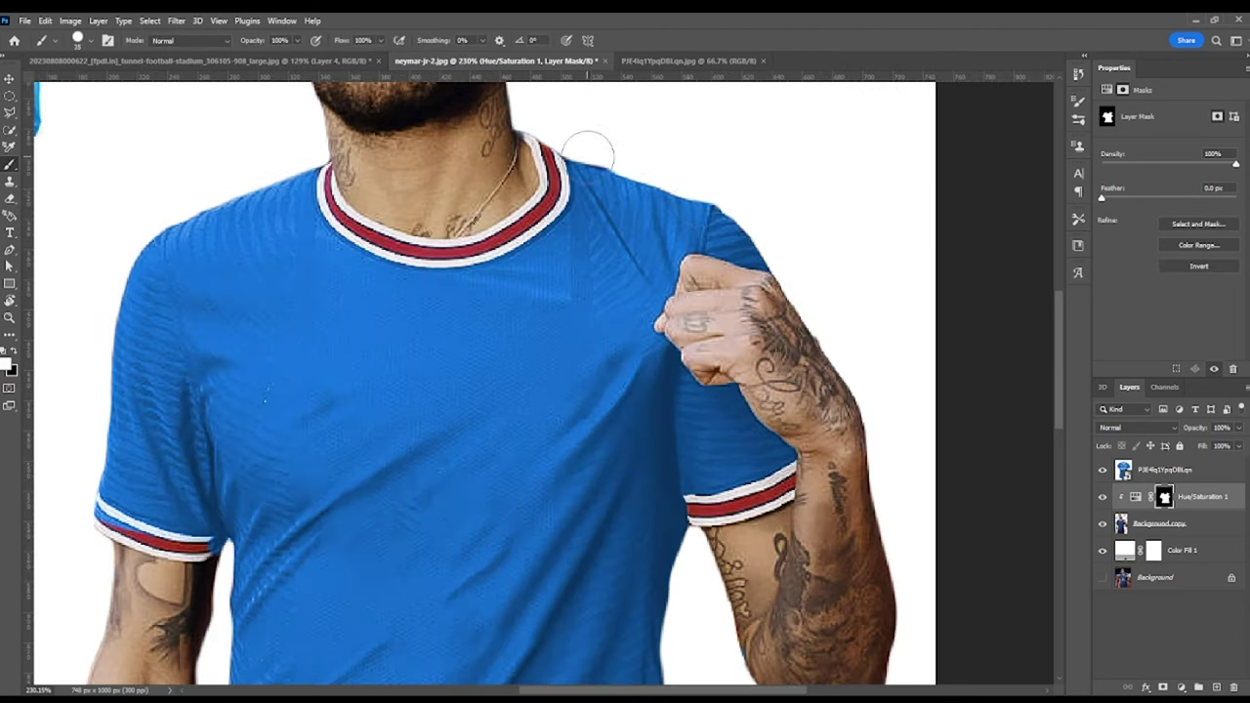
pyautogui.scroll(-1, 686, 372)
pyautogui.scroll(-2, 687, 372)
pyautogui.scroll(-2, 656, 519)
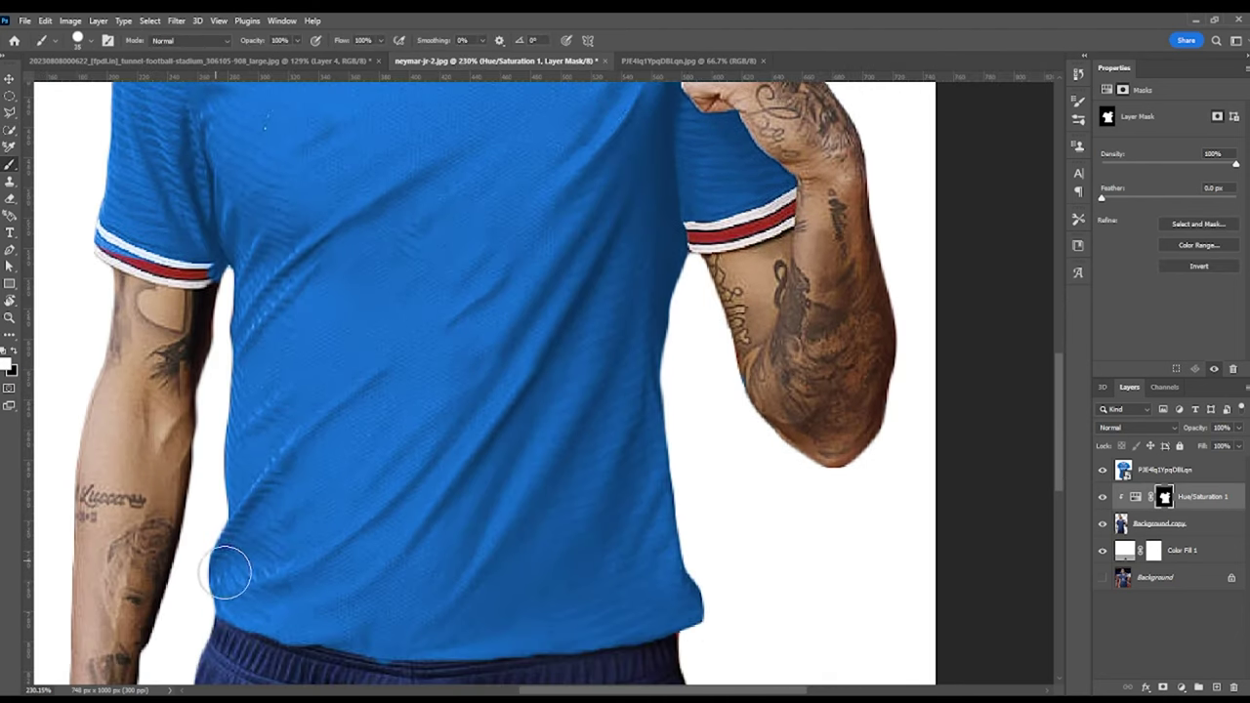
pyautogui.hscroll(-1, 184, 280)
pyautogui.scroll(1, 189, 204)
pyautogui.scroll(-2, 249, 206)
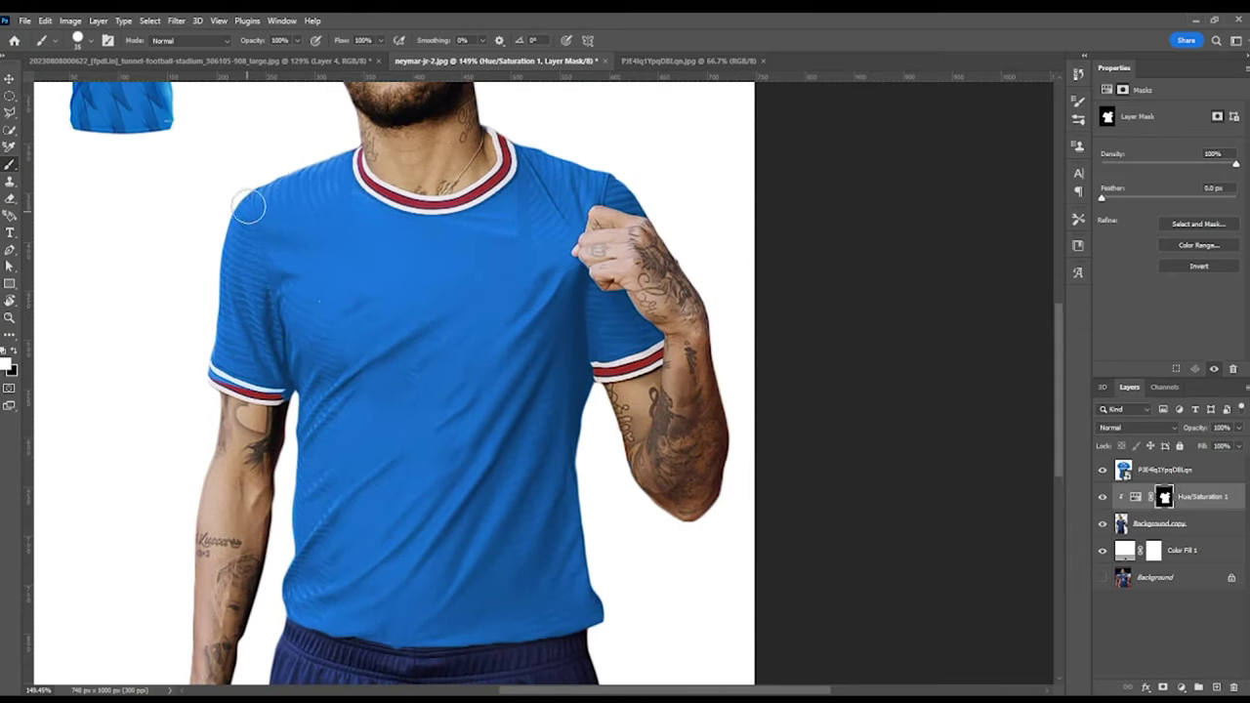
pyautogui.scroll(-2, 452, 290)
pyautogui.scroll(1, 491, 283)
pyautogui.scroll(1, 491, 282)
# Step: Move the Puma logo from the Al Hilal jersey image onto the player's chest
pyautogui.click(689, 61)
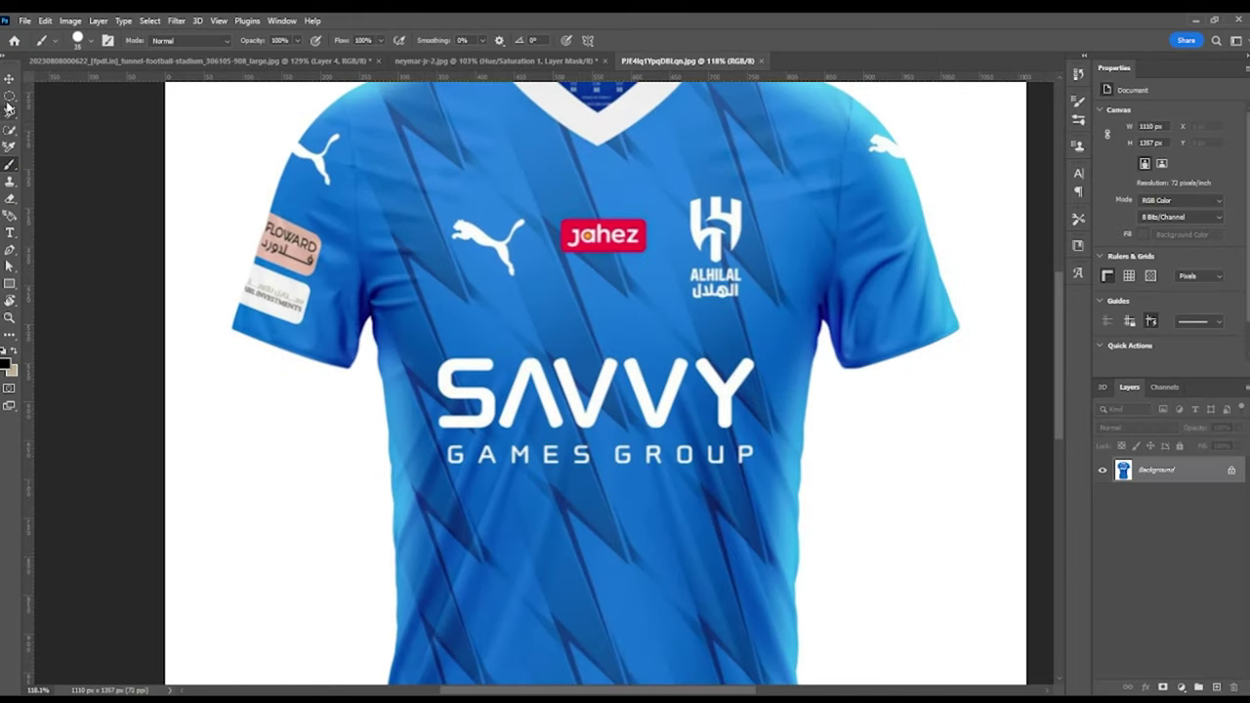
pyautogui.click(7, 101)
pyautogui.press('v')
pyautogui.moveTo(493, 245)
pyautogui.mouseDown()
pyautogui.moveTo(515, 363)
pyautogui.moveTo(478, 329)
pyautogui.mouseUp()
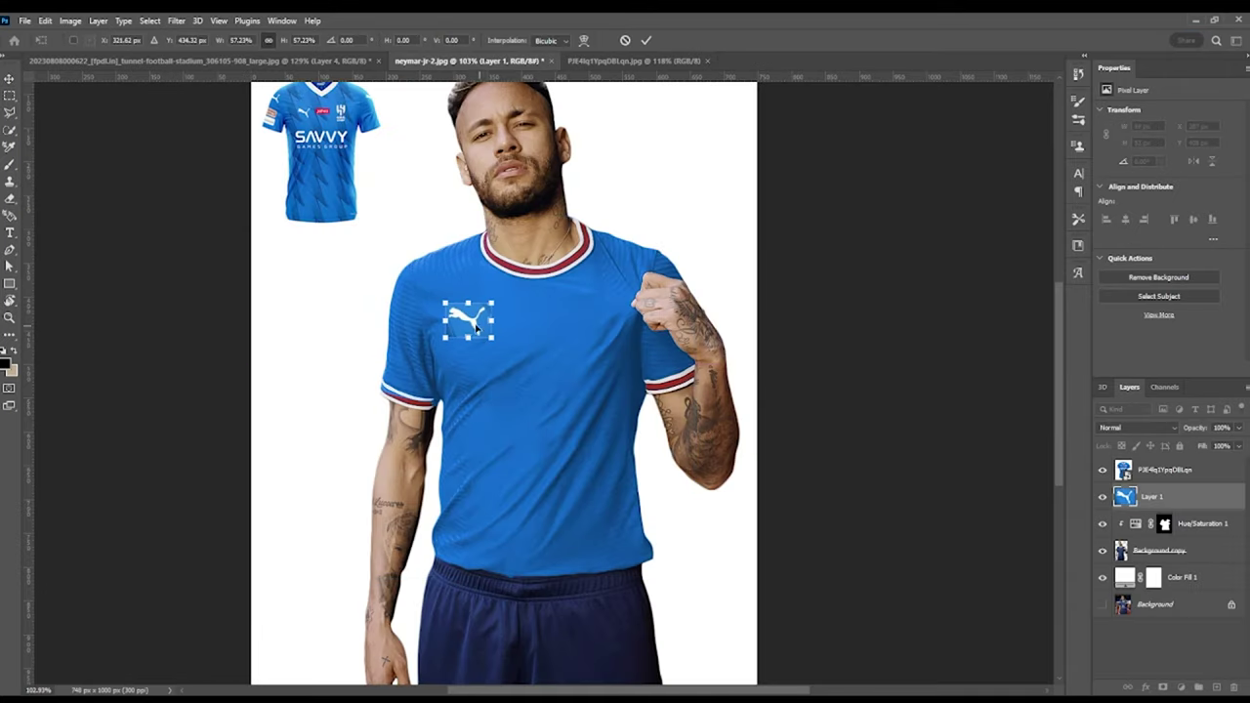
pyautogui.scroll(3, 486, 337)
pyautogui.click(645, 40)
pyautogui.press('space')
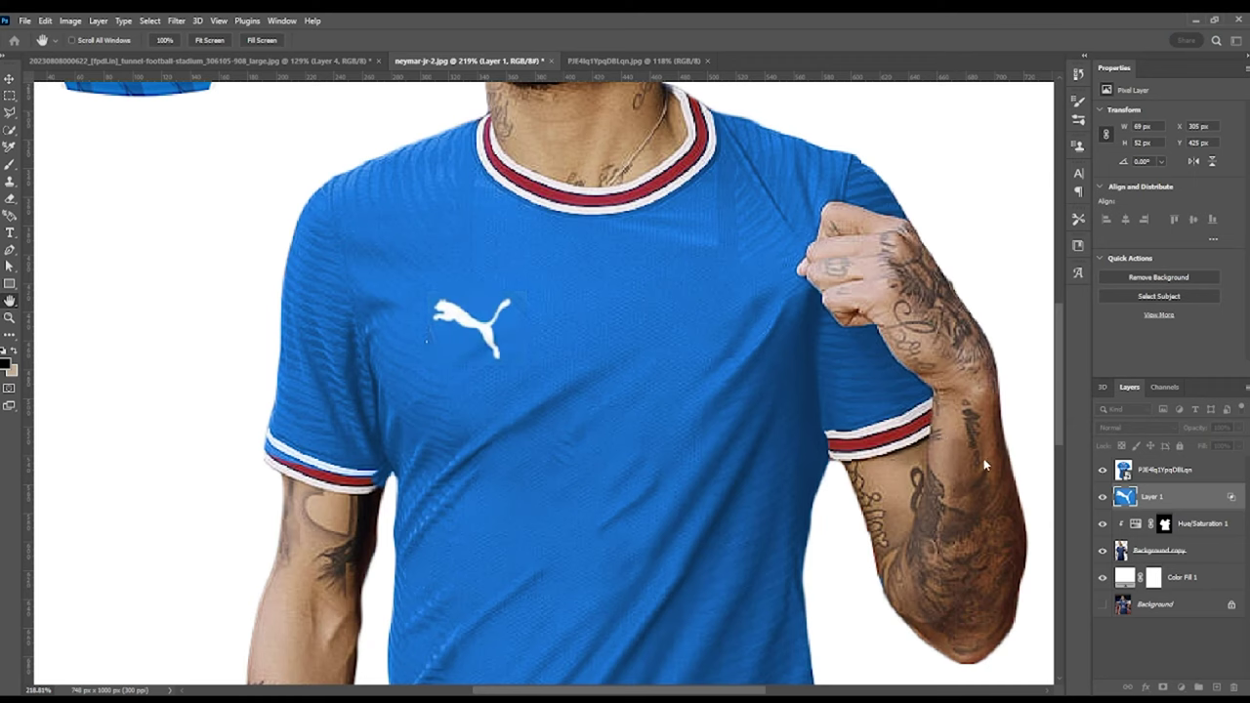
pyautogui.press('e')
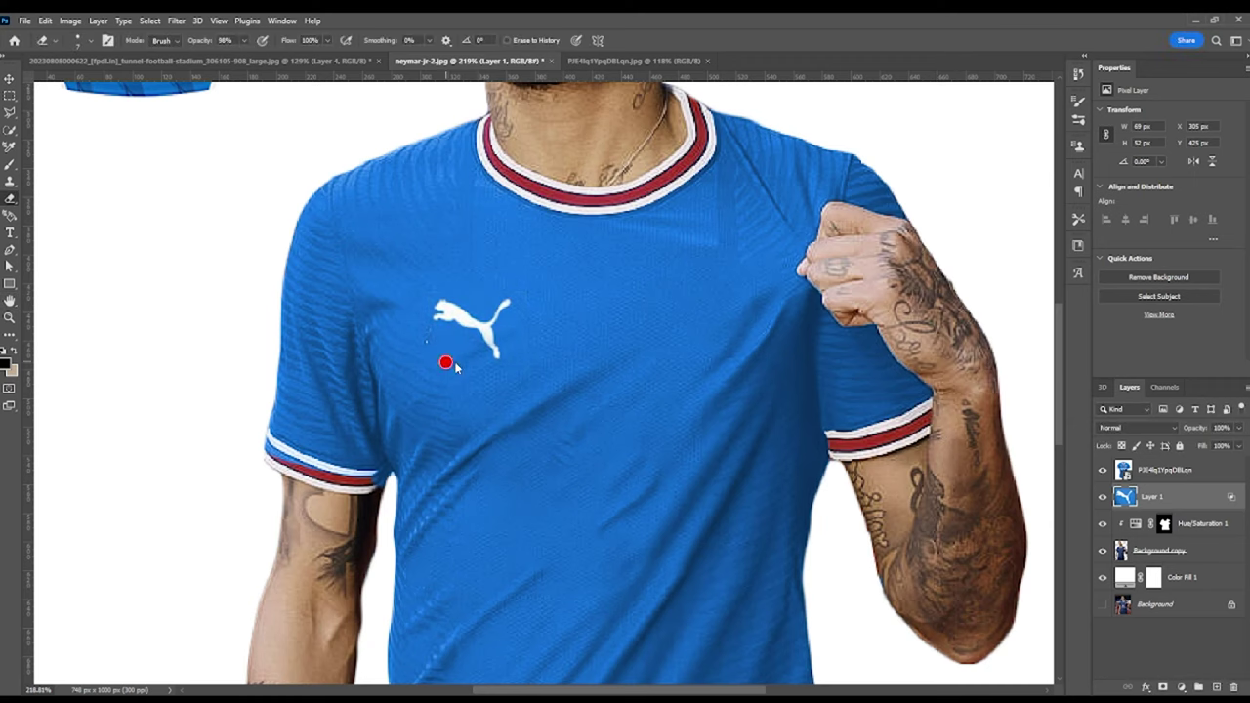
pyautogui.hotkey('ctrl', '0')
# Step: Bring the red jahez badge onto the shirt and shrink it to about half size
pyautogui.hotkey('ctrl', 'Tab')
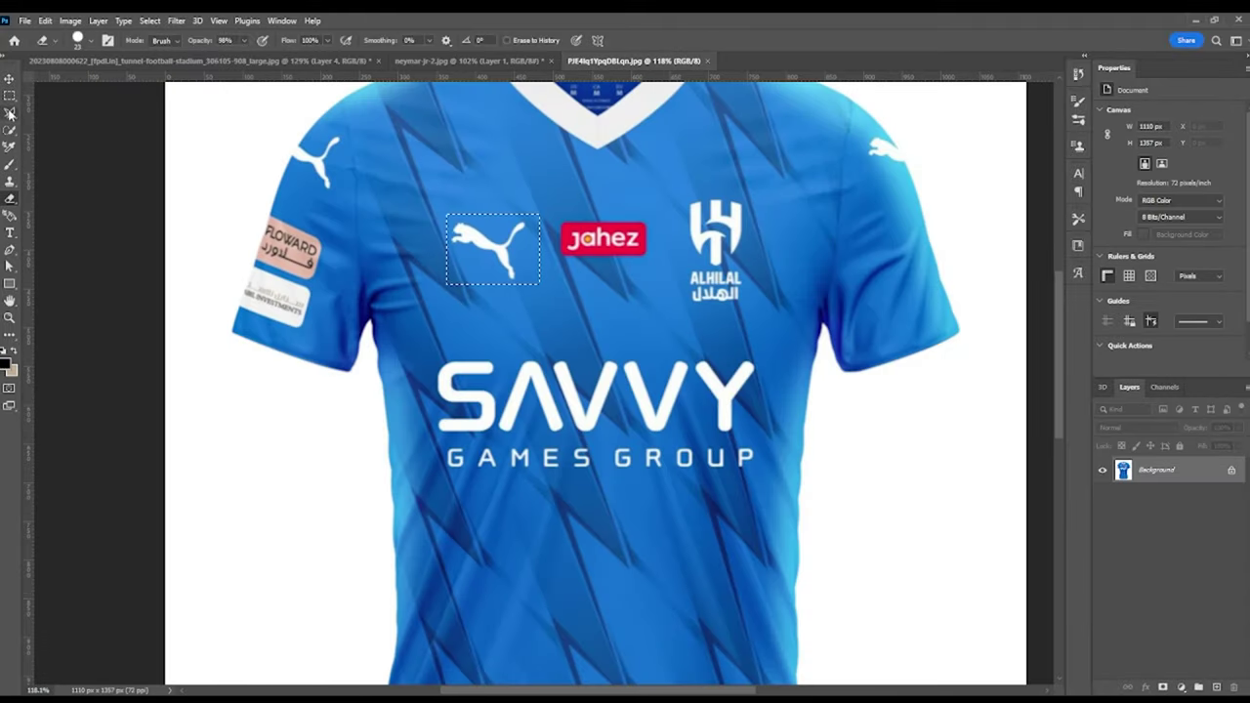
pyautogui.press('m')
pyautogui.scroll(3, 560, 211)
pyautogui.hotkey('ctrl', '0')
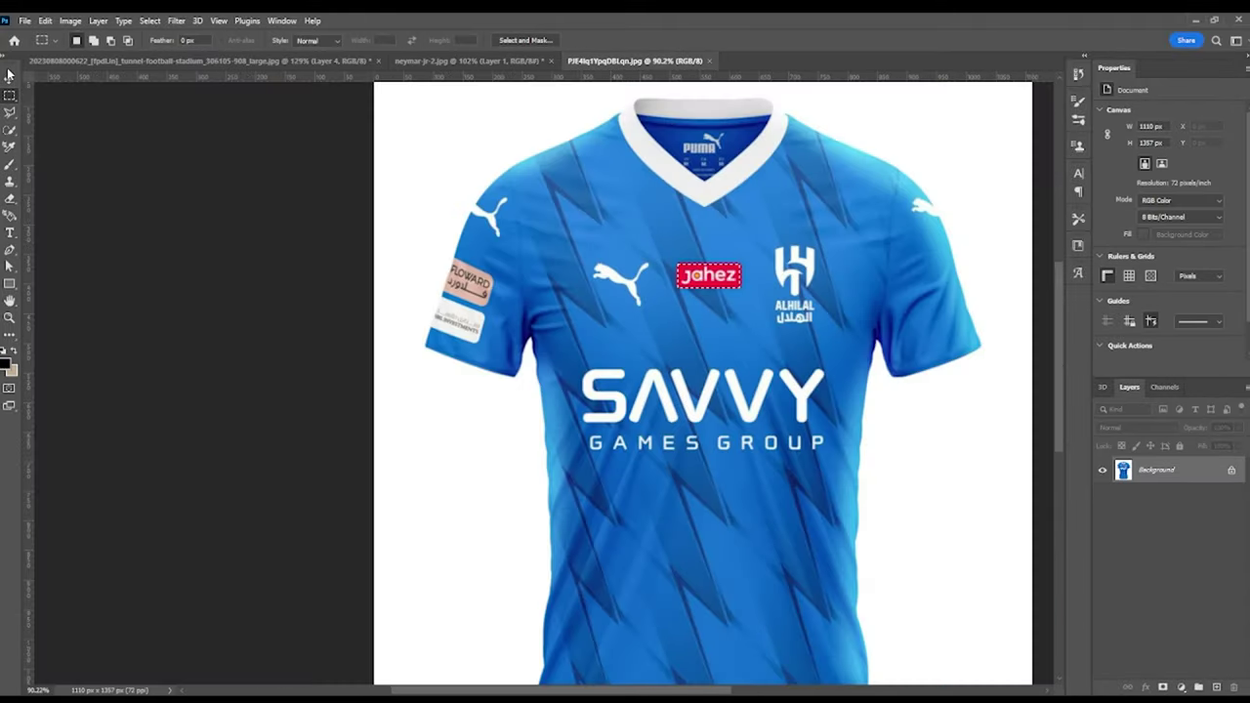
pyautogui.press('v')
pyautogui.moveTo(706, 277); pyautogui.dragTo(540, 361)
pyautogui.scroll(3, 540, 362)
pyautogui.scroll(2, 540, 362)
pyautogui.moveTo(606, 386); pyautogui.dragTo(580, 365)
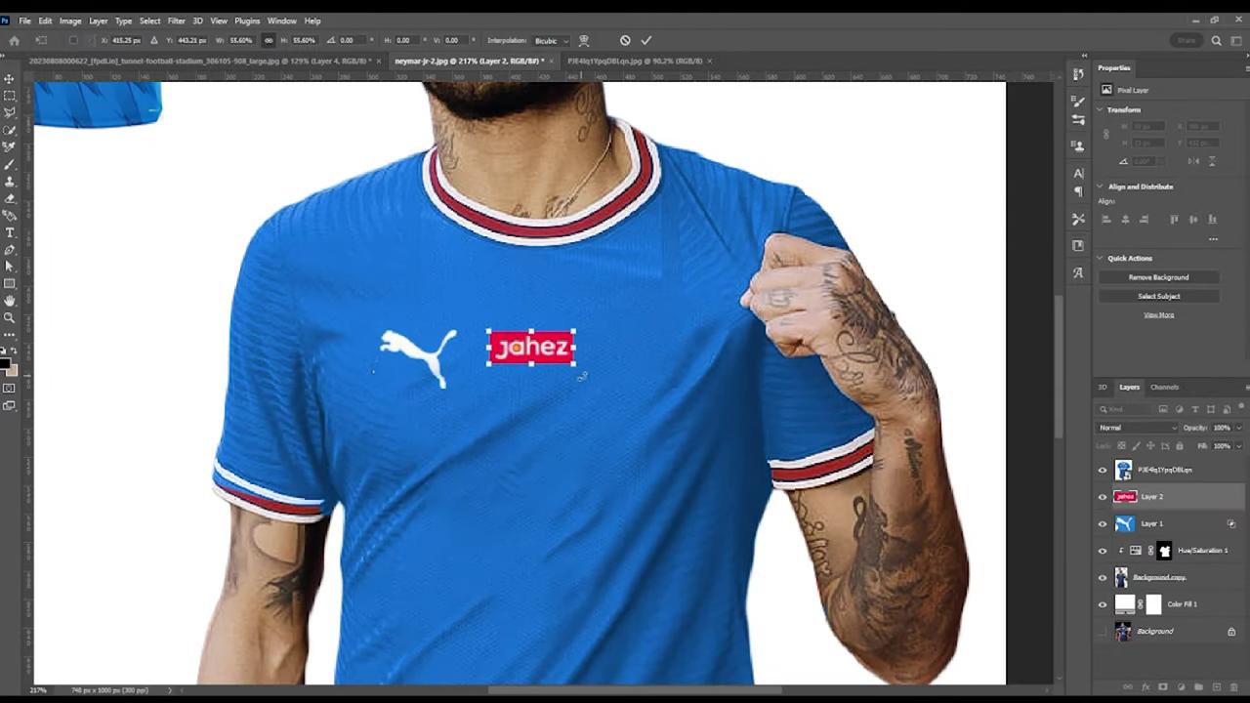
pyautogui.click(646, 40)
# Step: Return to the jersey image with the Lasso to begin selecting the Al Hilal crest
pyautogui.press('w')
pyautogui.scroll(-2, 475, 382)
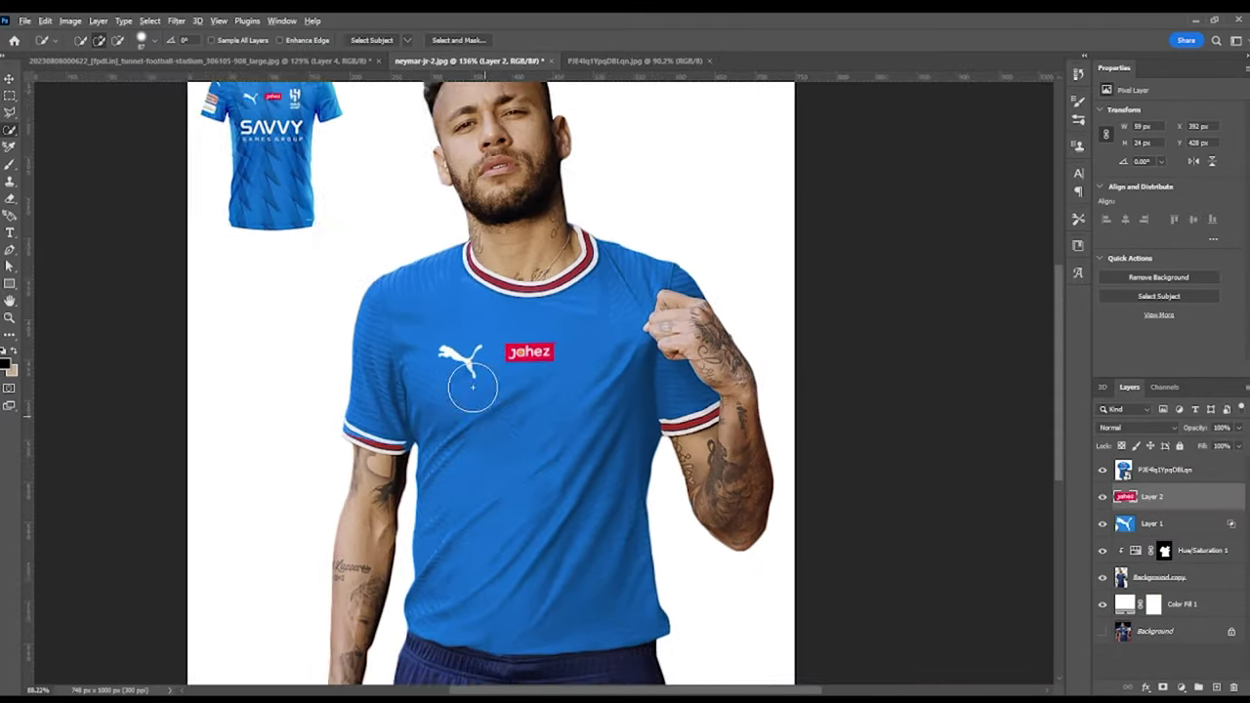
pyautogui.scroll(1, 459, 295)
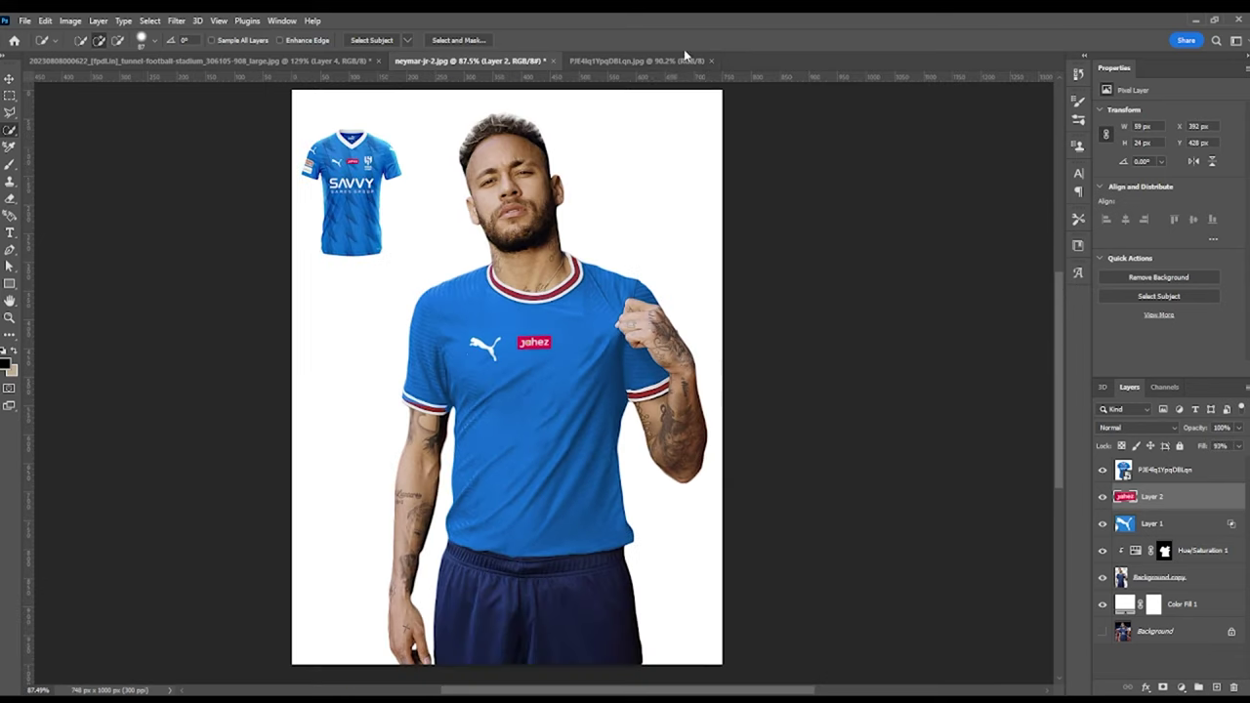
pyautogui.click(635, 60)
pyautogui.press('l')
pyautogui.scroll(2, 637, 249)
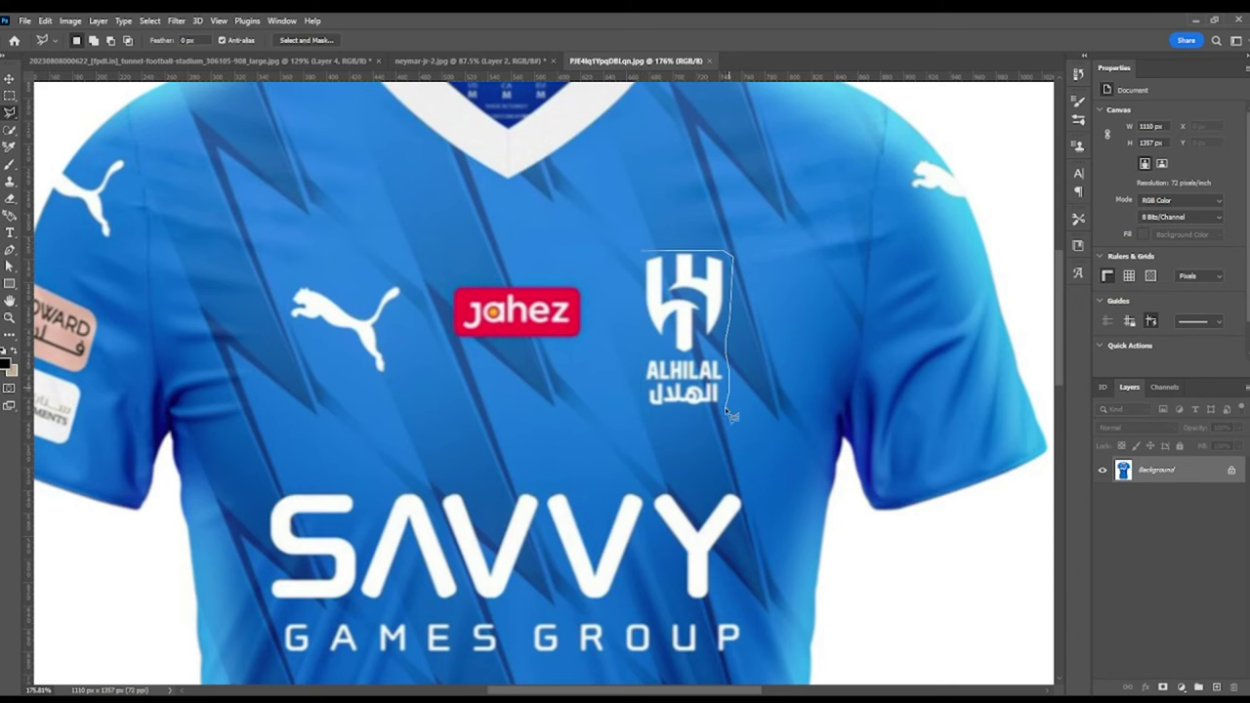
# Step: Move the Al Hilal crest into the player image and position it on the chest
pyautogui.press('v')
pyautogui.hotkey('ctrl', '0')
pyautogui.moveTo(684, 323); pyautogui.dragTo(469, 61)
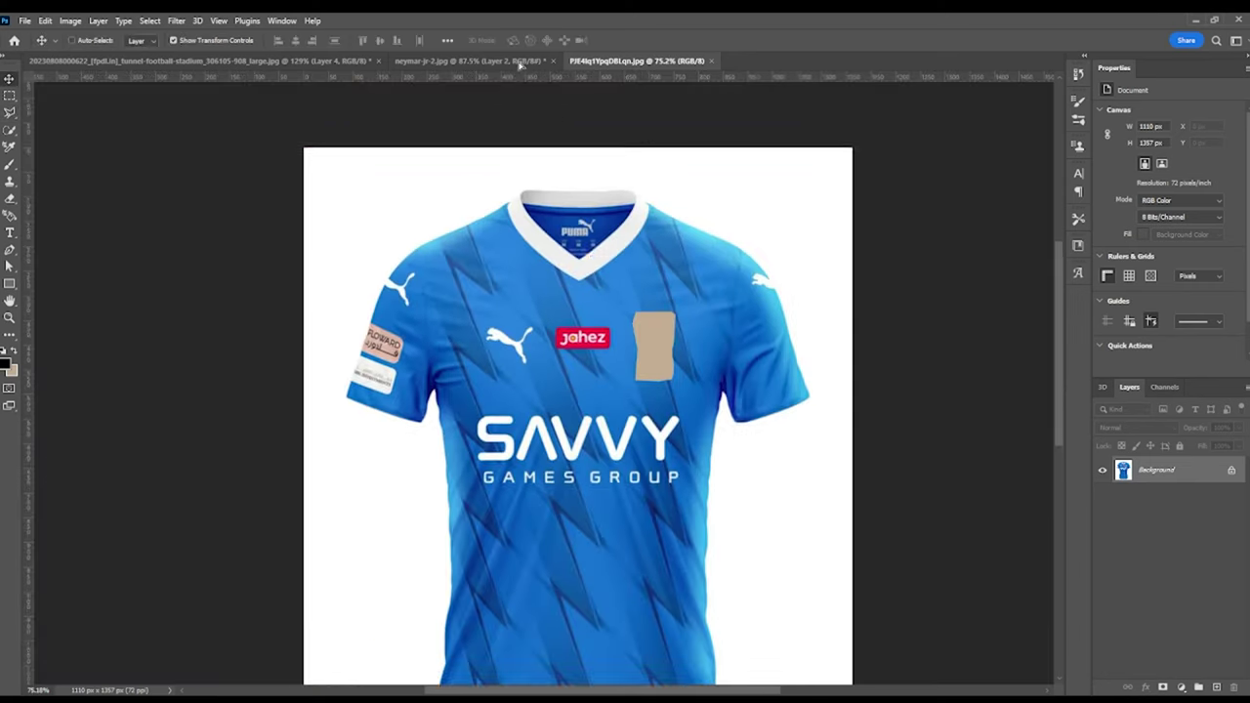
pyautogui.hotkey('ctrl', 't')
pyautogui.scroll(3, 552, 298)
pyautogui.moveTo(563, 299); pyautogui.dragTo(619, 344)
pyautogui.scroll(3, 619, 344)
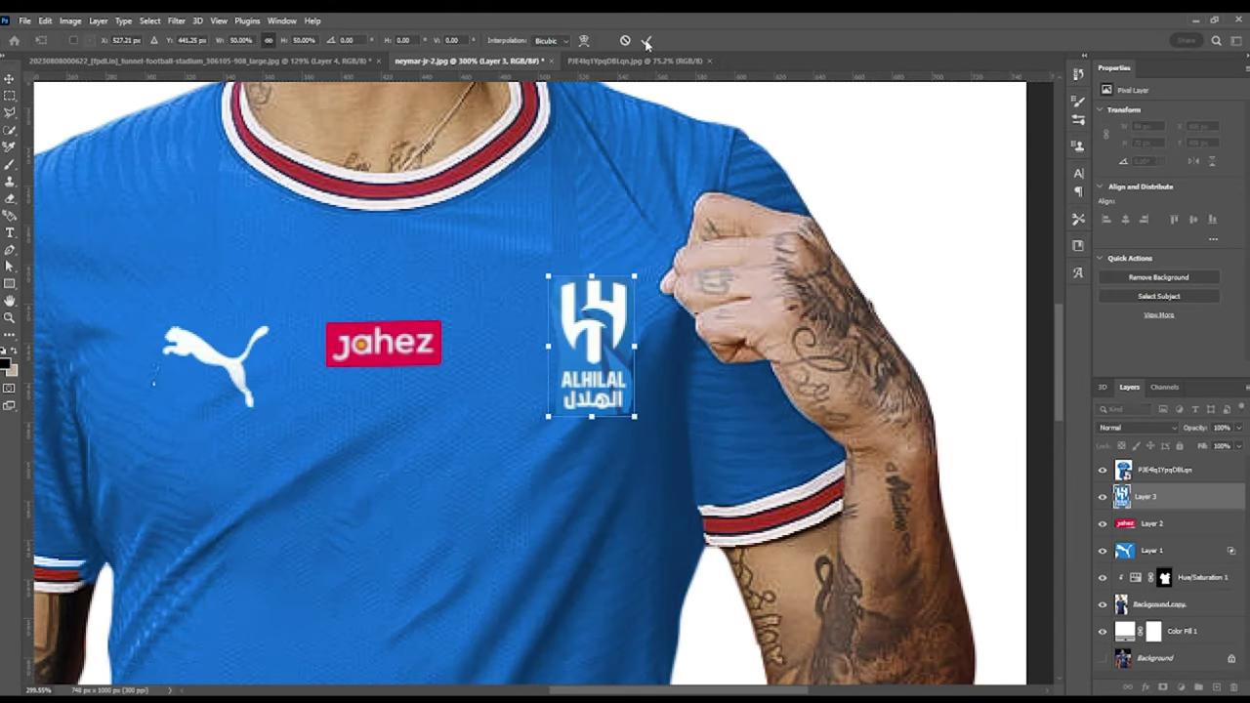
pyautogui.click(647, 40)
# Step: Warp the crest's top-right corner to follow the shirt and nudge it into alignment
pyautogui.press('h')
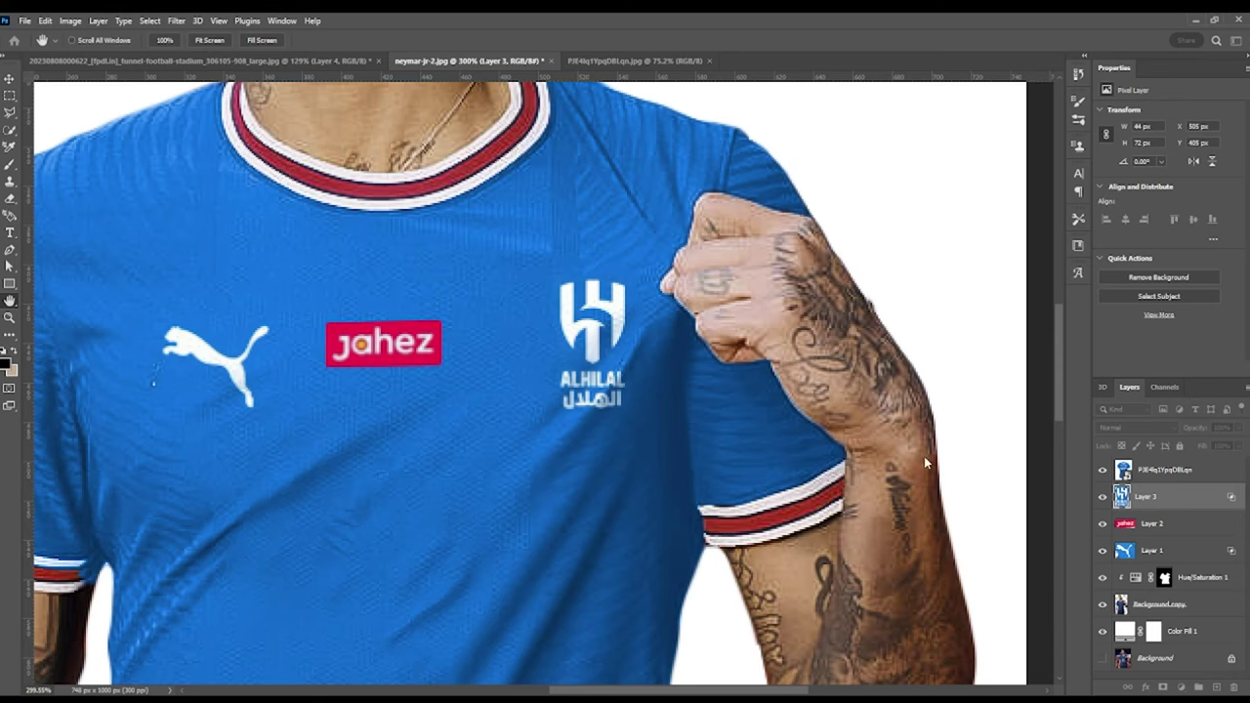
pyautogui.scroll(2, 621, 254)
pyautogui.hotkey('ctrl', 't')
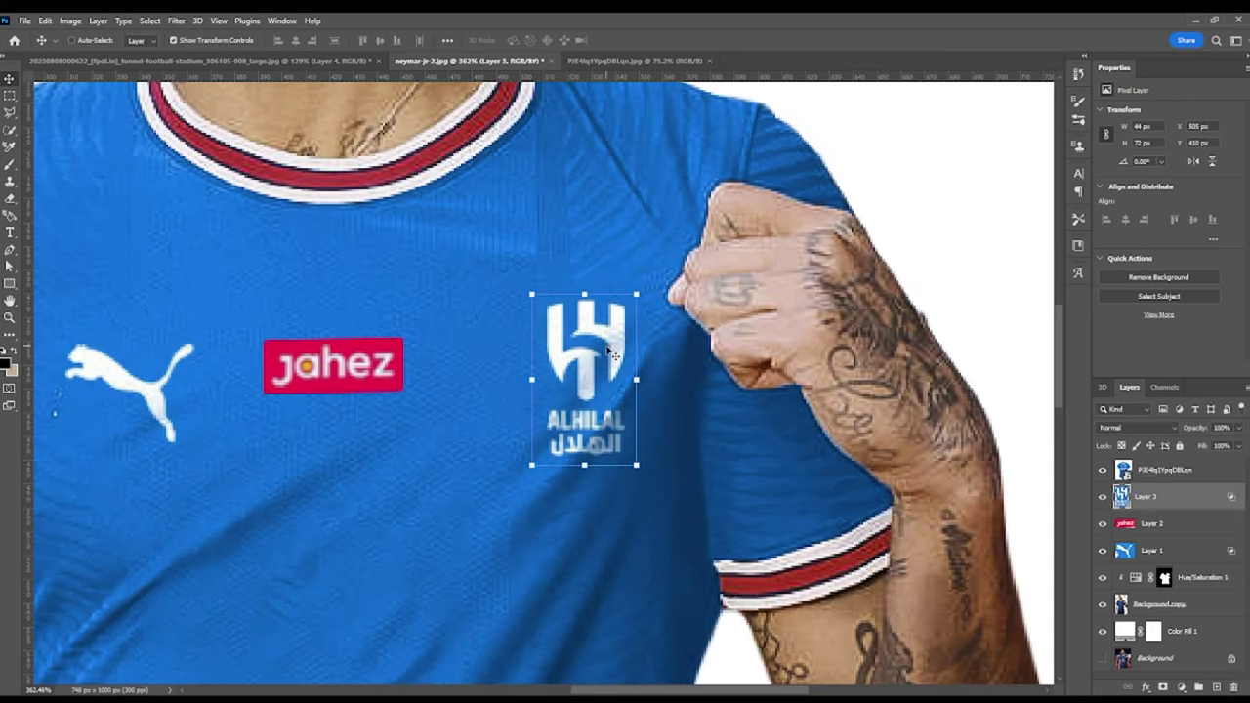
pyautogui.moveTo(631, 334); pyautogui.dragTo(664, 291)
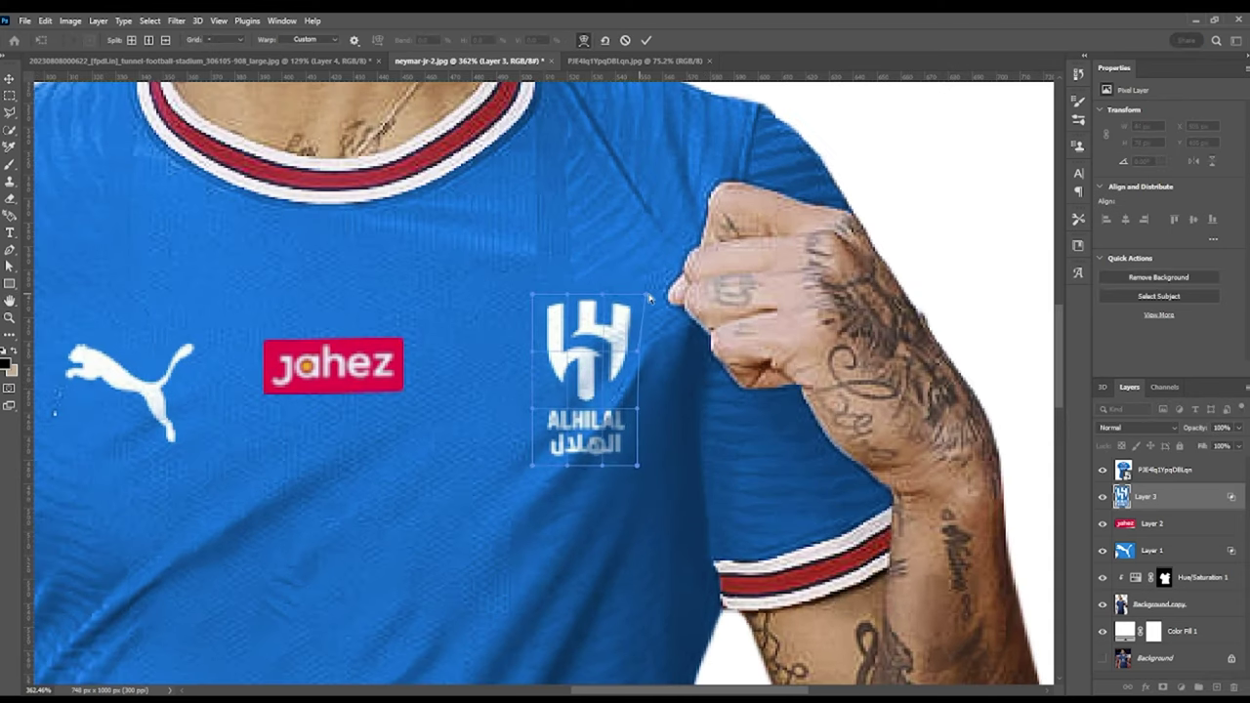
pyautogui.click(646, 40)
pyautogui.scroll(-5, 628, 74)
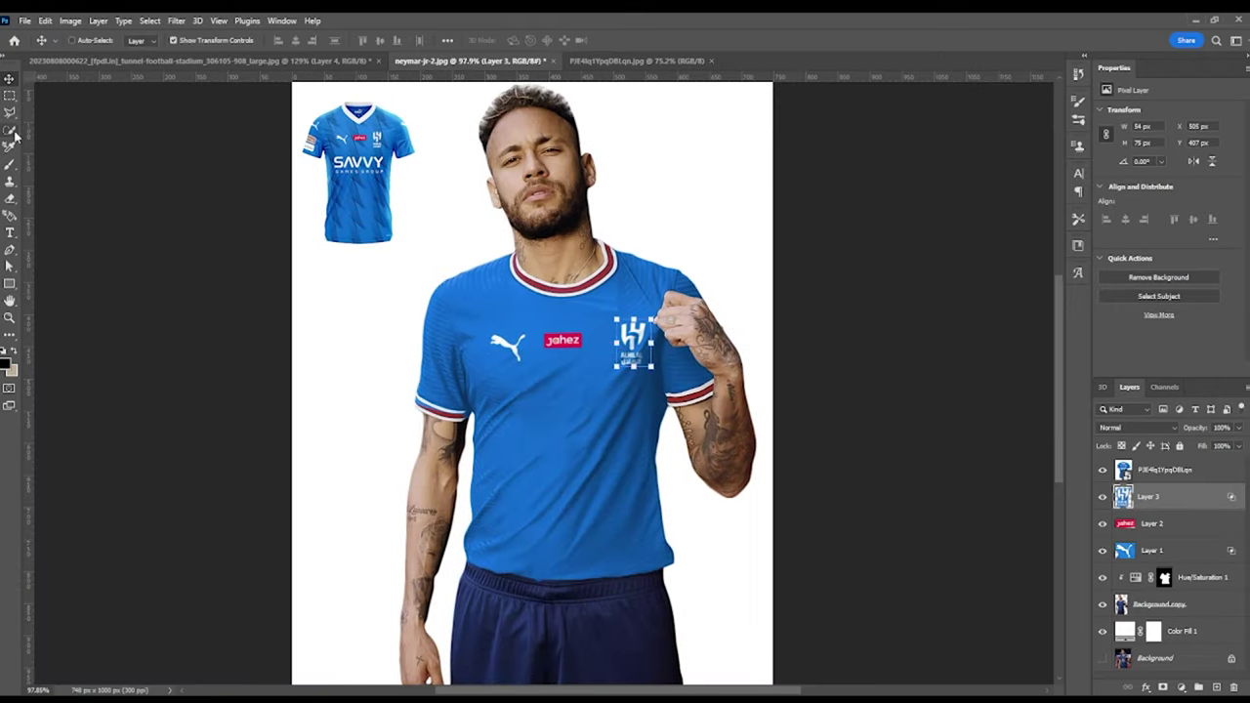
pyautogui.scroll(4, 628, 73)
pyautogui.scroll(2, 447, 391)
pyautogui.press('v')
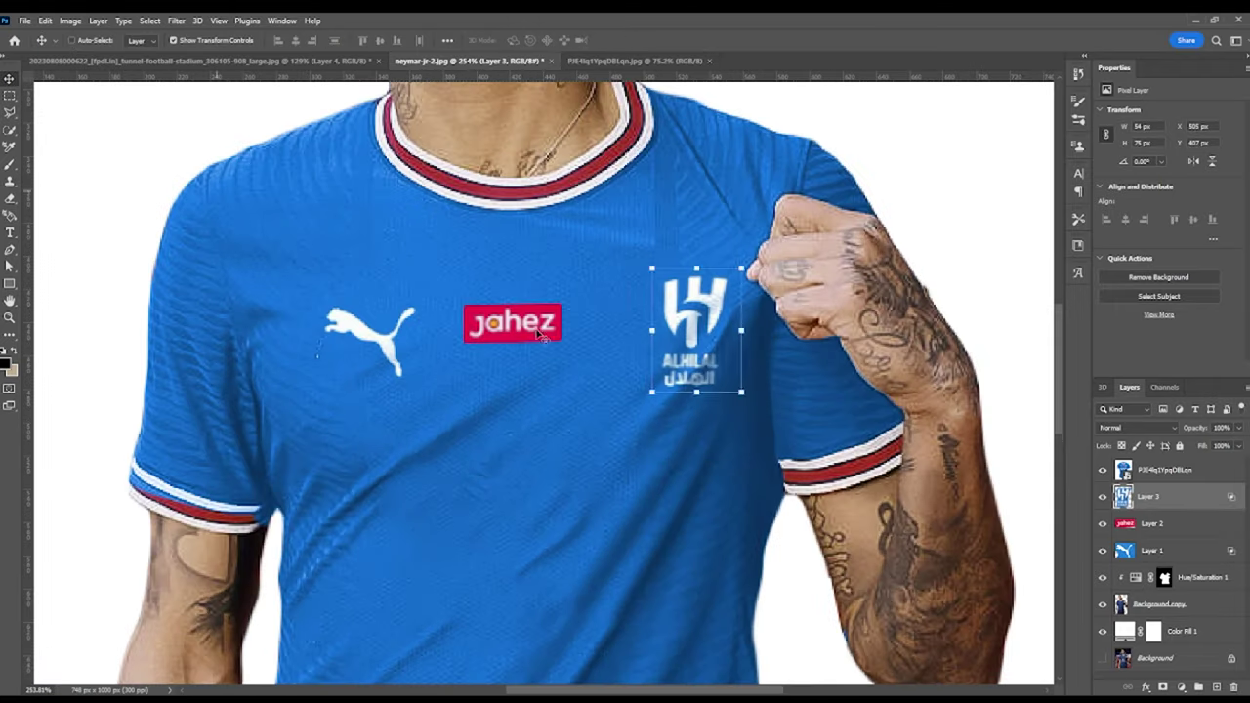
pyautogui.moveTo(697, 332); pyautogui.dragTo(681, 332)
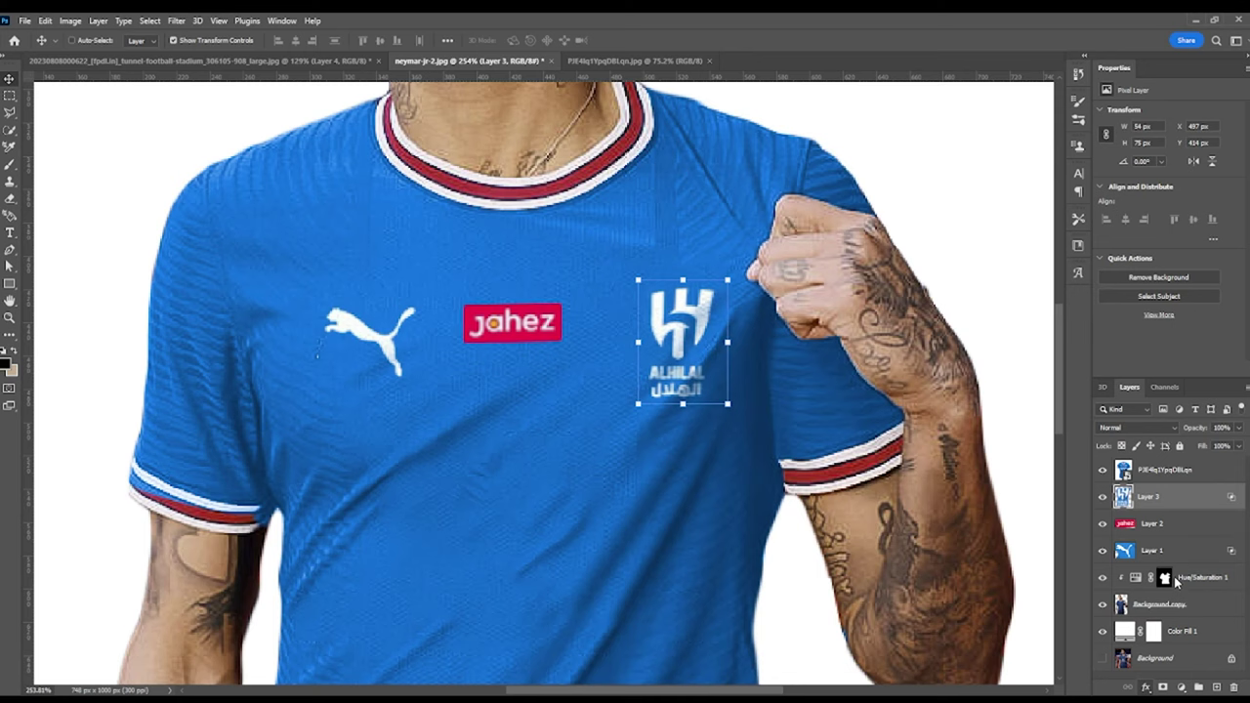
# Step: Resize the Al Hilal crest again to its final size on the chest
pyautogui.press('h')
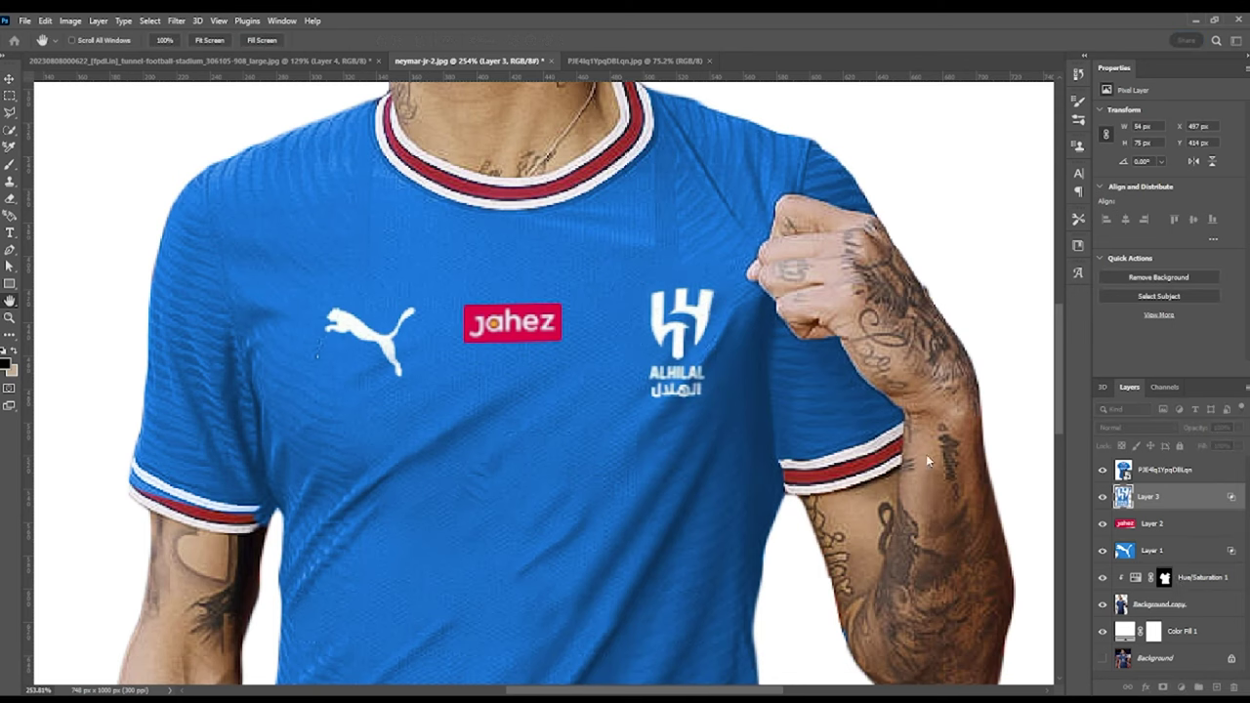
pyautogui.hotkey('ctrl', '0')
pyautogui.hotkey('ctrl', 'Tab')
pyautogui.hotkey('ctrl', 'shift', 'Tab')
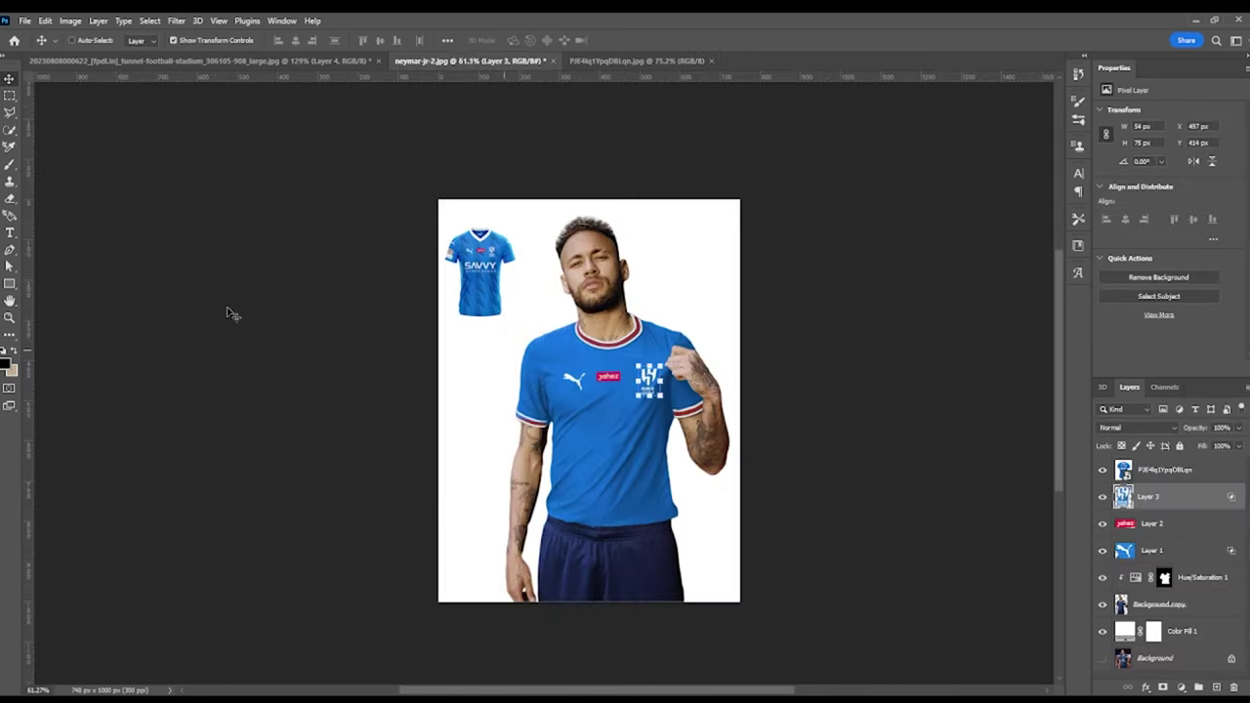
pyautogui.press('w')
pyautogui.hotkey('ctrl', 't')
pyautogui.scroll(5, 554, 248)
pyautogui.scroll(3, 554, 249)
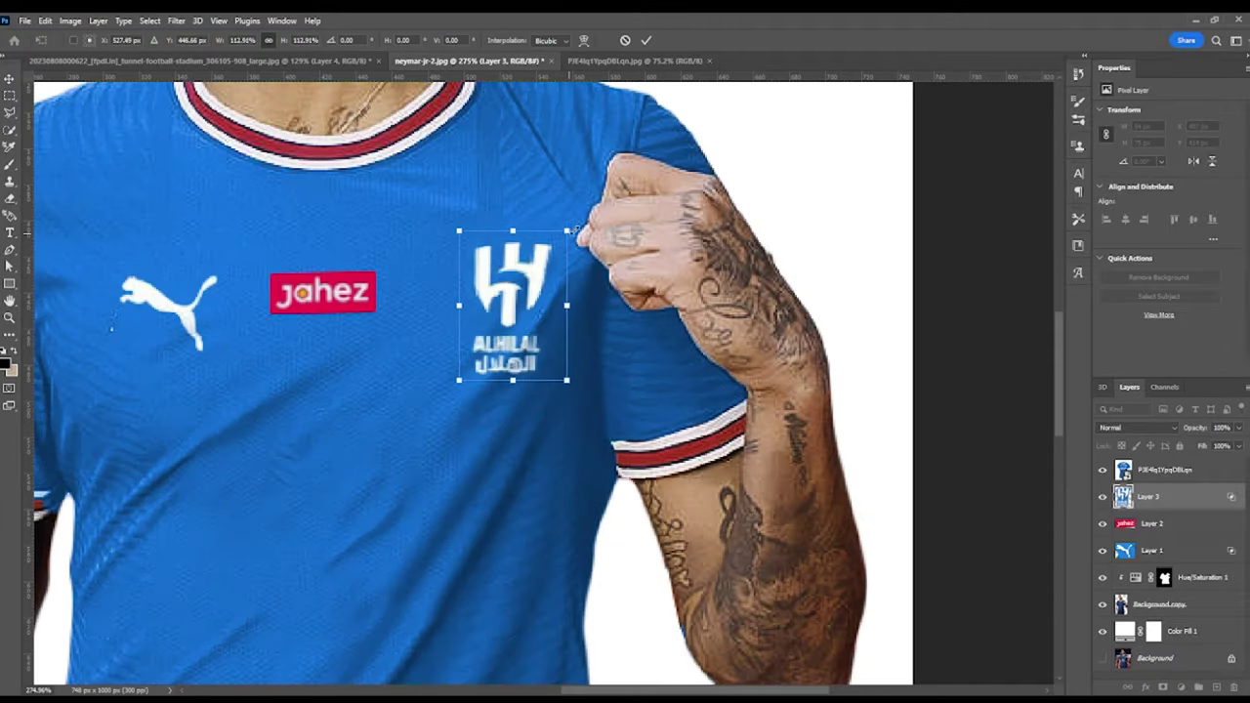
pyautogui.scroll(-3, 554, 249)
pyautogui.press('Return')
pyautogui.scroll(-2, 670, 363)
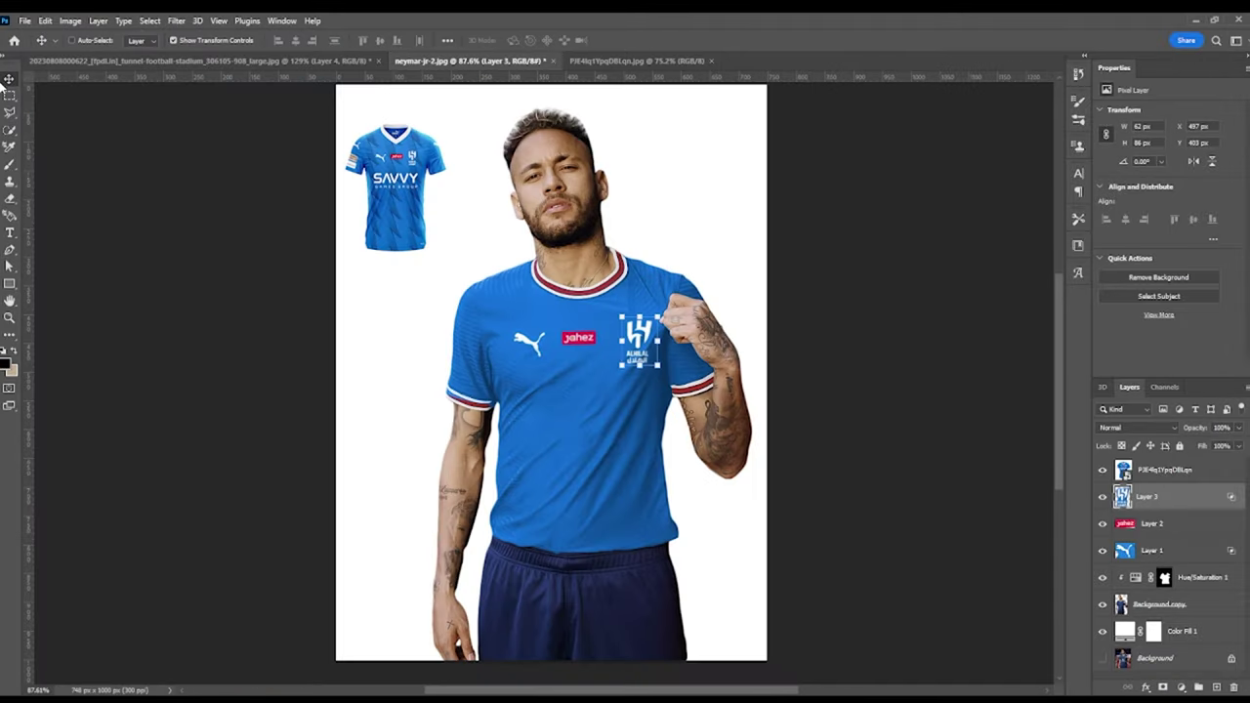
pyautogui.scroll(5, 670, 363)
pyautogui.scroll(-3, 659, 273)
pyautogui.scroll(-2, 660, 273)
pyautogui.scroll(-1, 659, 273)
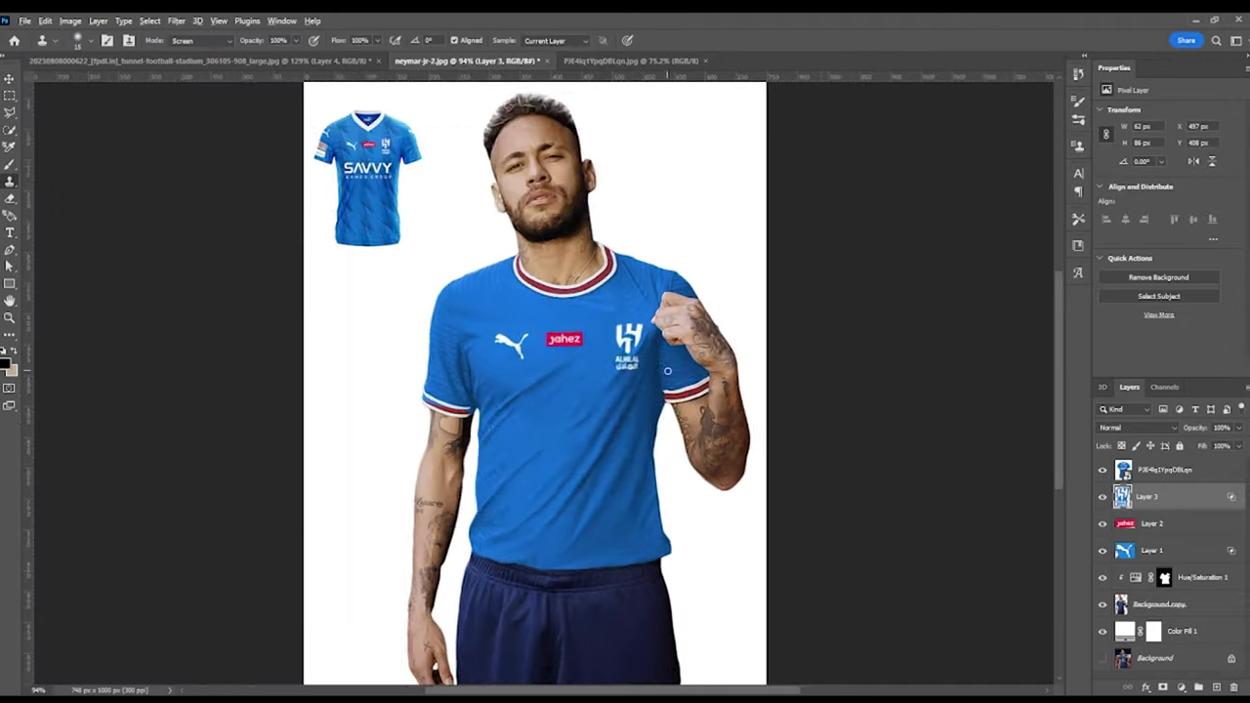
# Step: Go back to the jersey image with the Clone Stamp to start on the SAVVY lettering
pyautogui.hotkey('ctrl', 'Tab')
pyautogui.press('s')
pyautogui.scroll(-1, 475, 333)
# Step: Cut the SAVVY sponsor from the jersey and paste it, scaled down, into the player image
pyautogui.press('m')
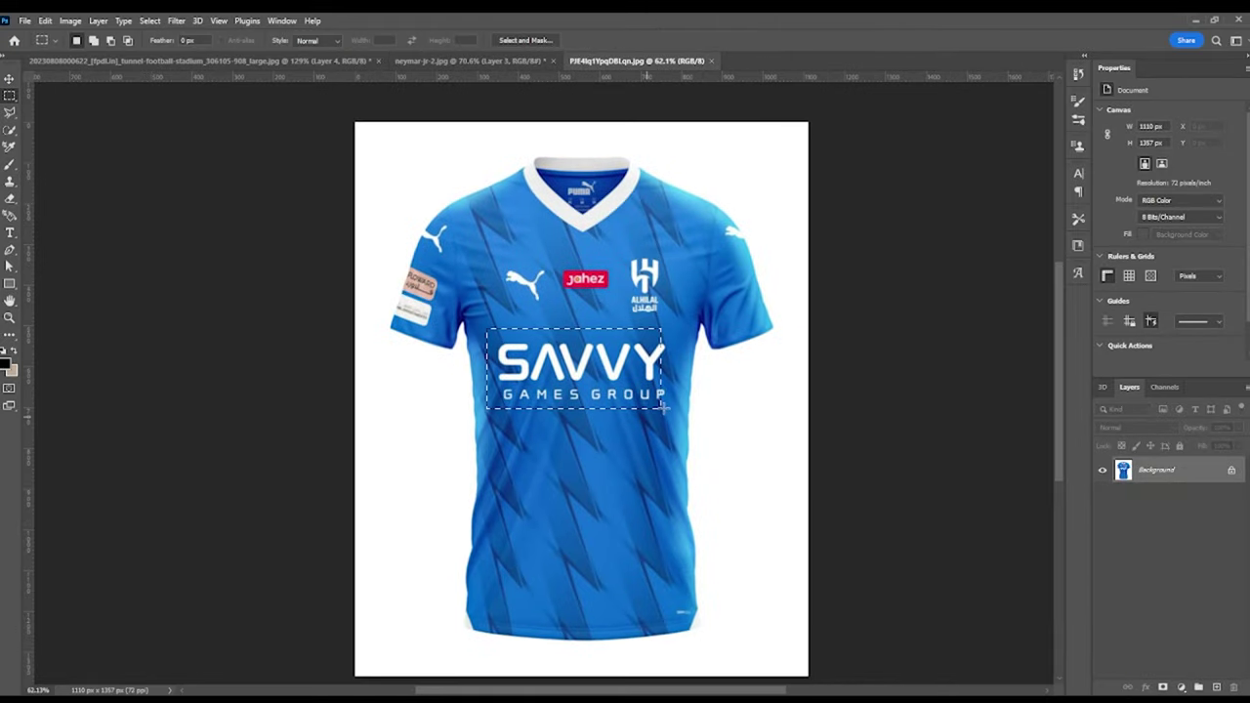
pyautogui.hotkey('ctrl', 'x')
pyautogui.hotkey('ctrl', 'Tab')
pyautogui.hotkey('ctrl', 'v')
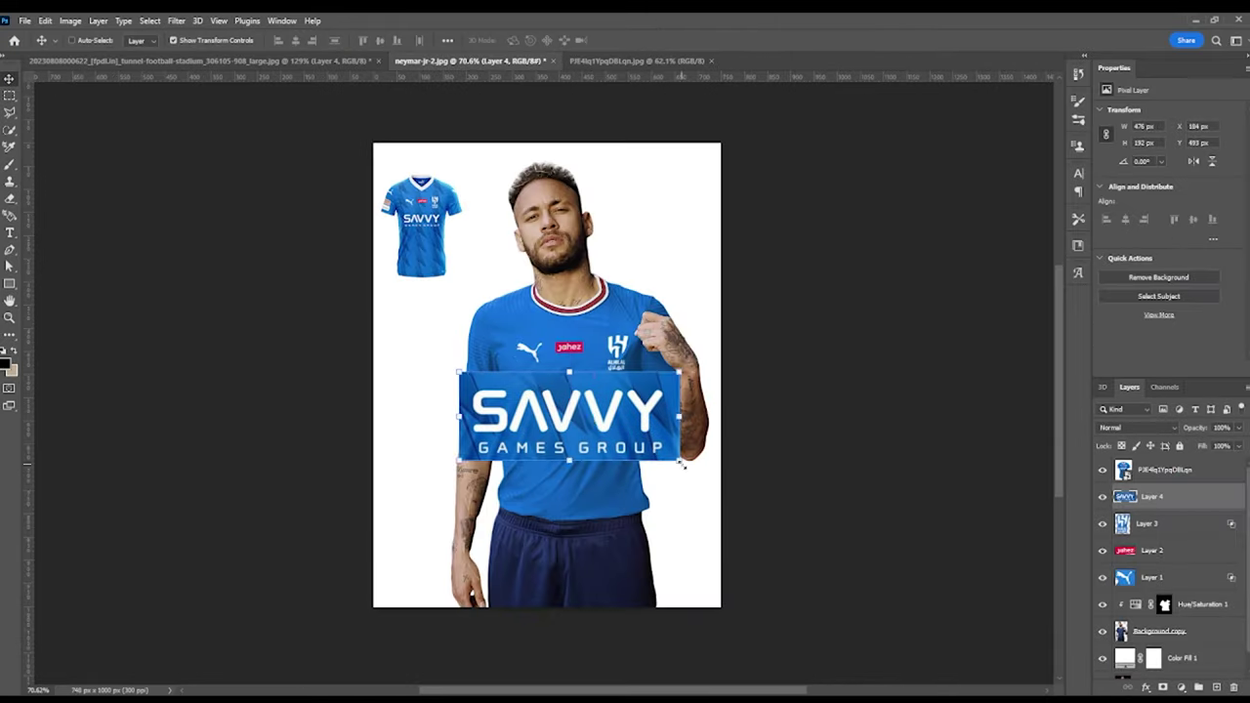
pyautogui.hotkey('ctrl', 't')
pyautogui.scroll(2, 591, 411)
pyautogui.scroll(1, 591, 411)
pyautogui.press('Return')
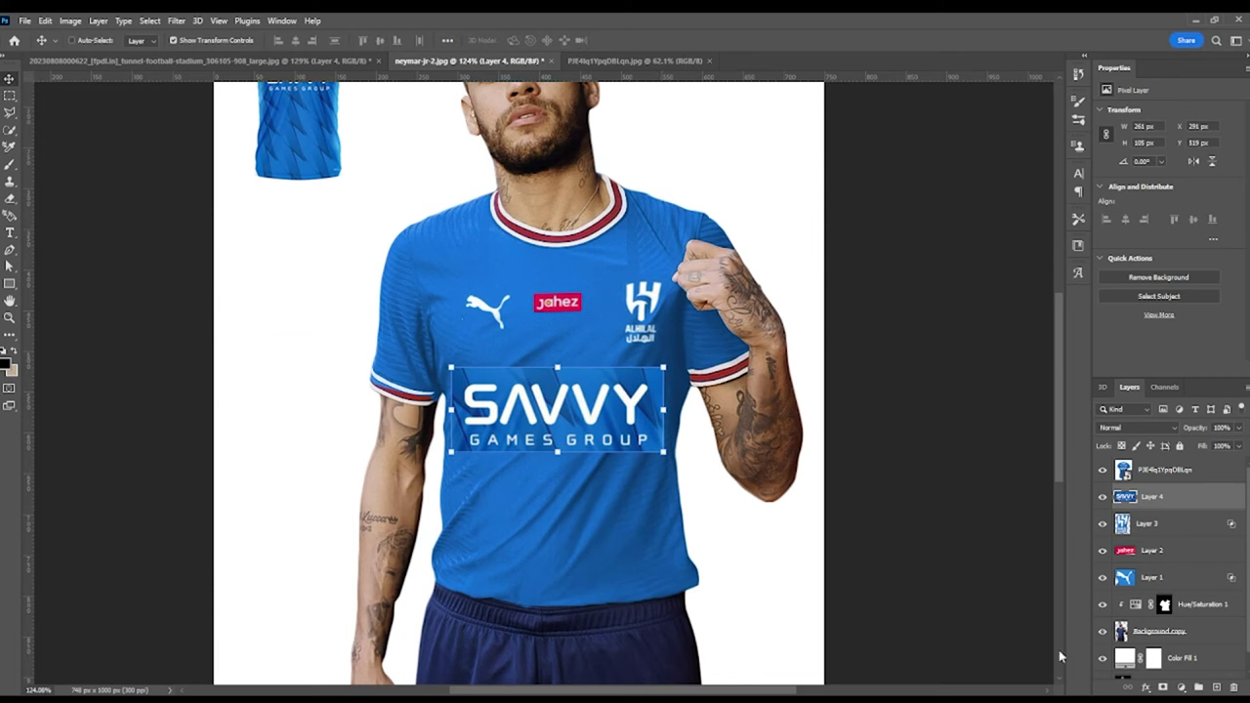
# Step: Warp the SAVVY sponsor, stretching its right side to follow the shirt
pyautogui.press('h')
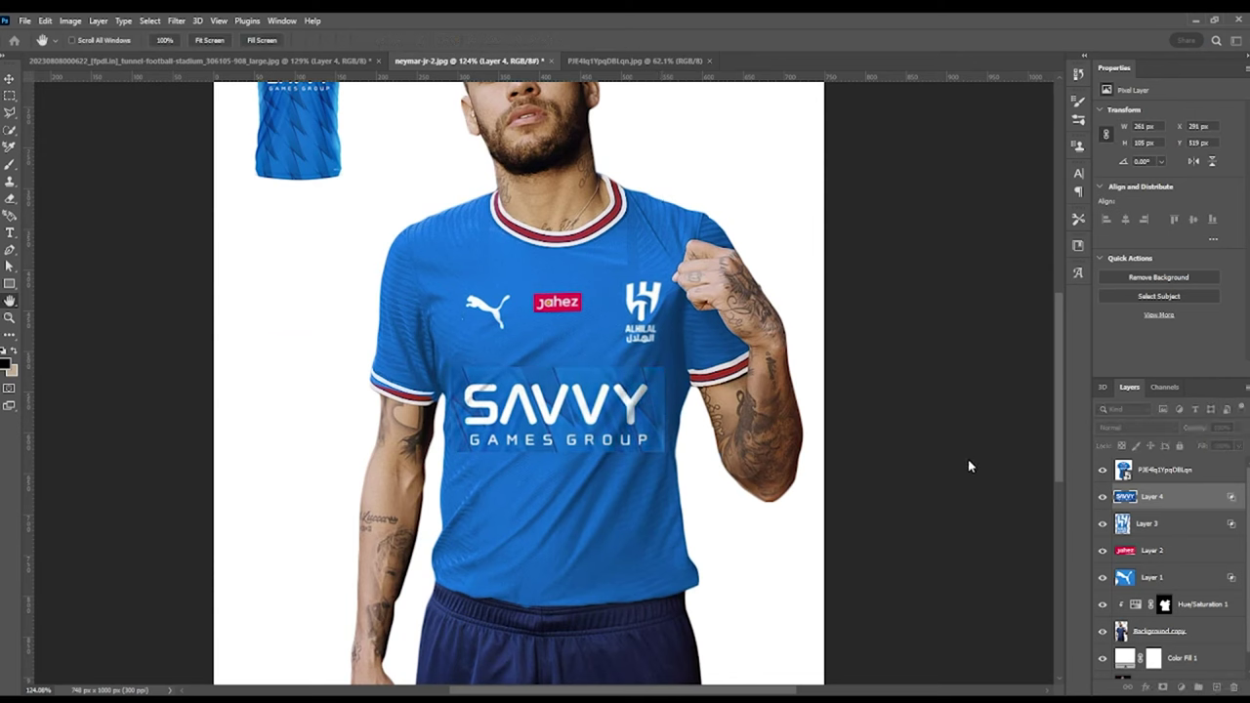
pyautogui.hotkey('ctrl', 't')
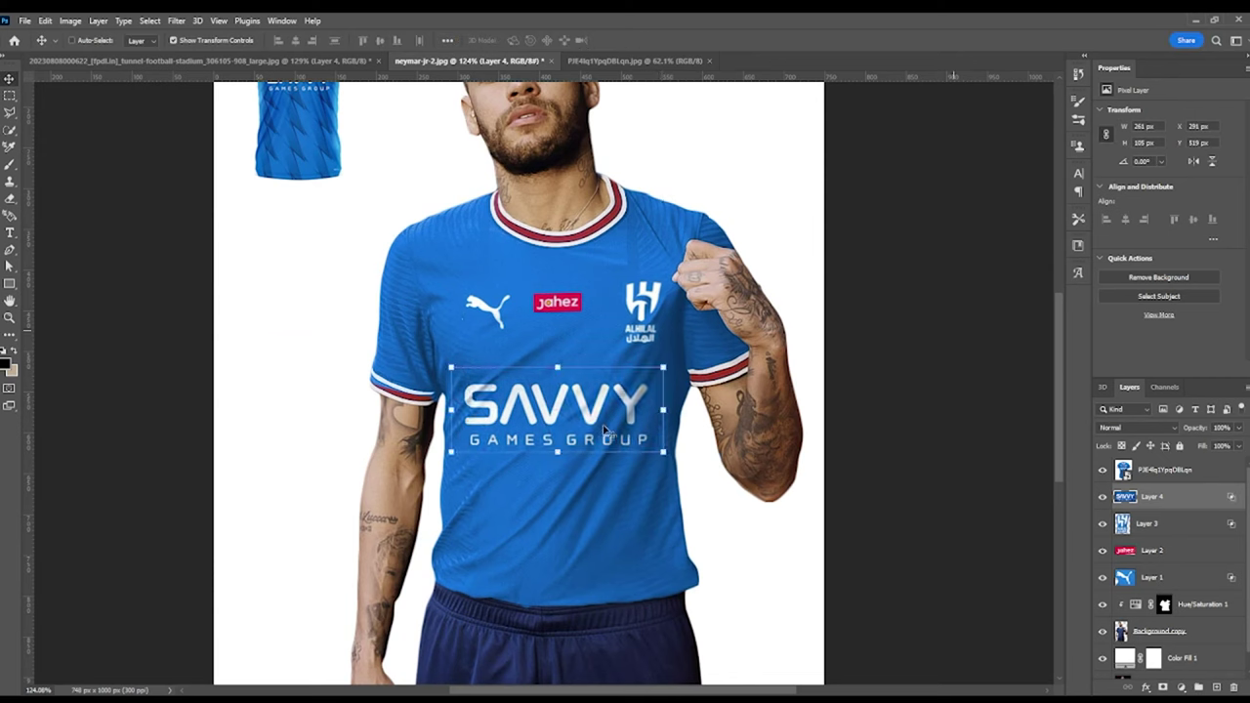
pyautogui.scroll(1, 606, 396)
pyautogui.scroll(1, 605, 396)
pyautogui.rightClick(606, 395)
pyautogui.click(640, 518)
pyautogui.moveTo(664, 391); pyautogui.dragTo(418, 381)
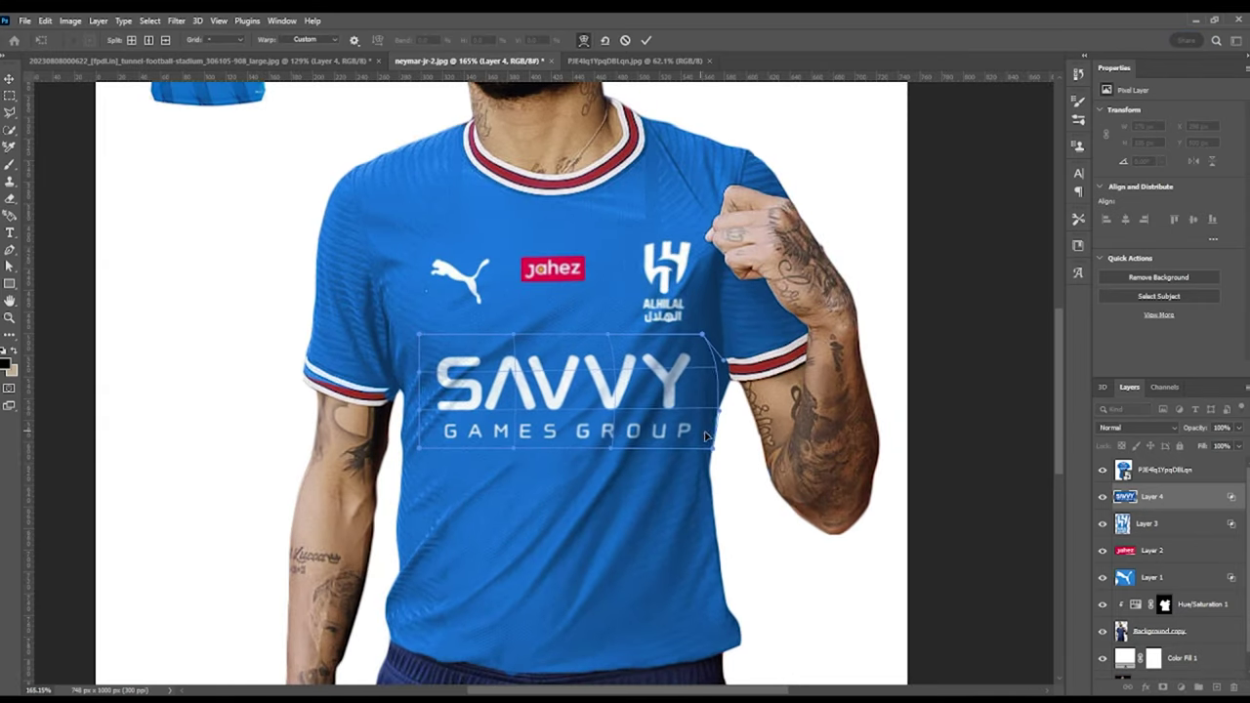
pyautogui.press('Return')
pyautogui.press('w')
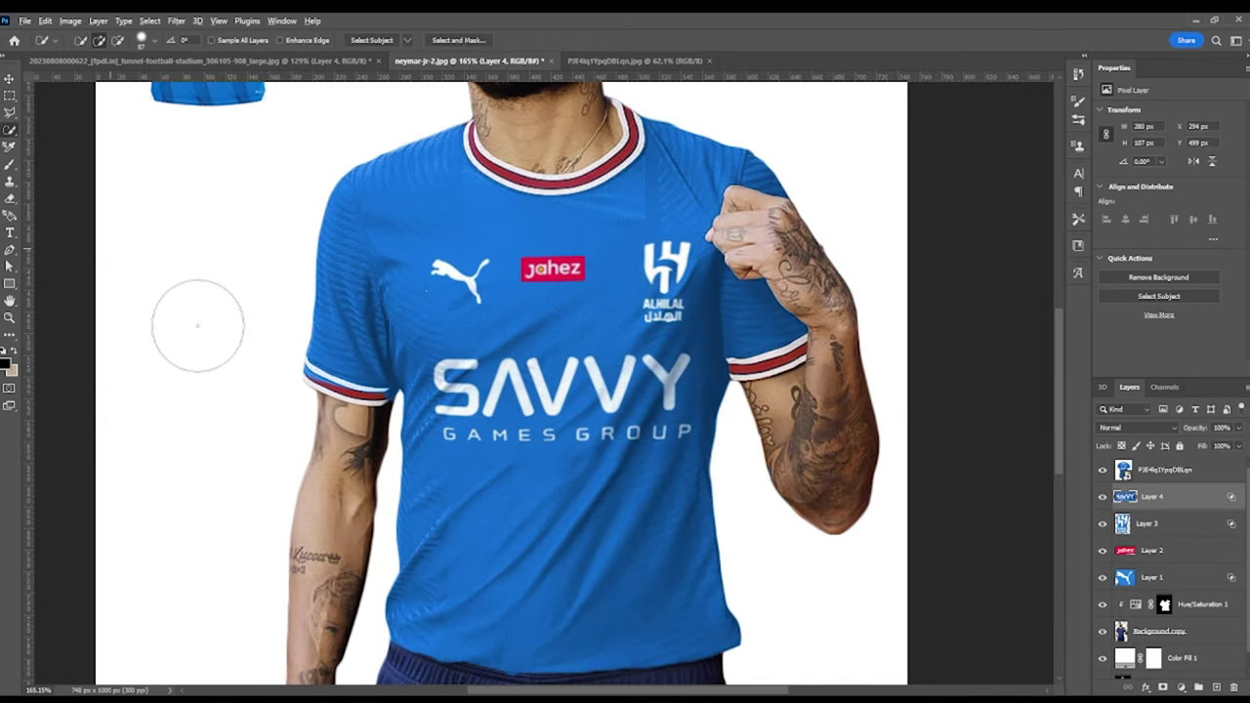
pyautogui.scroll(-3, 195, 327)
pyautogui.scroll(1, 549, 494)
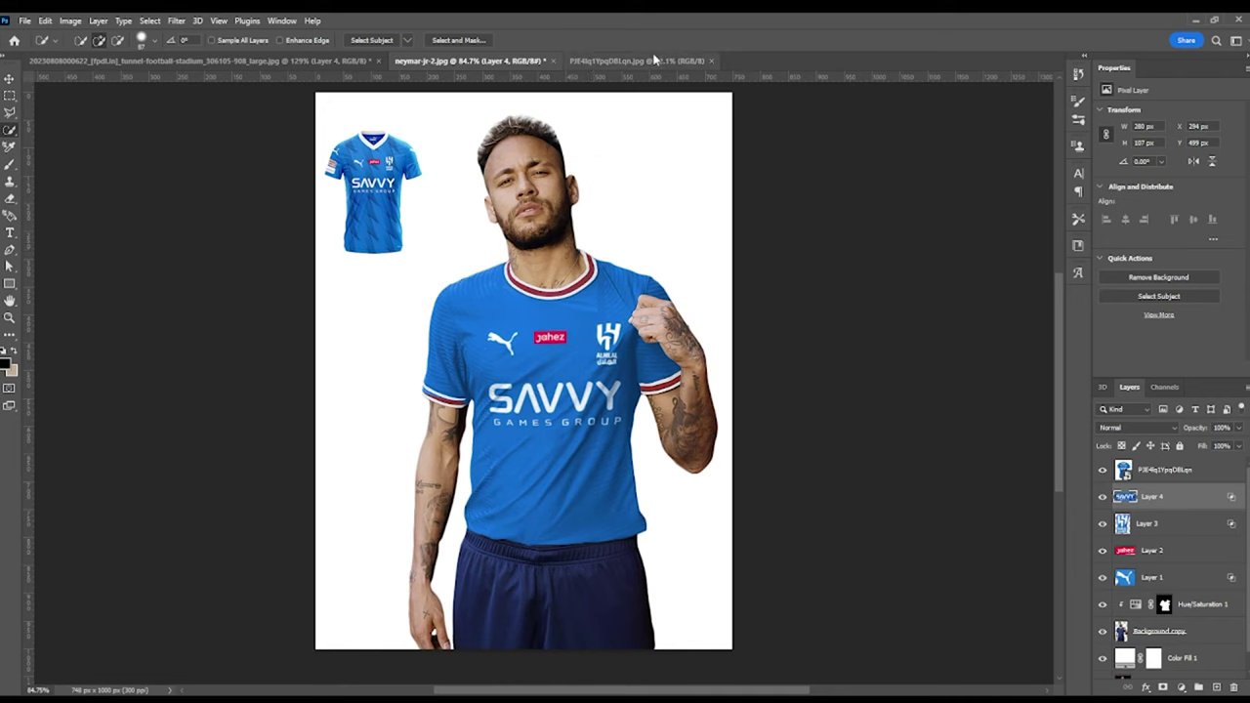
# Step: Lasso the FLOWARD patch and shrink and tilt it onto the player's sleeve
pyautogui.click(635, 60)
pyautogui.scroll(5, 431, 283)
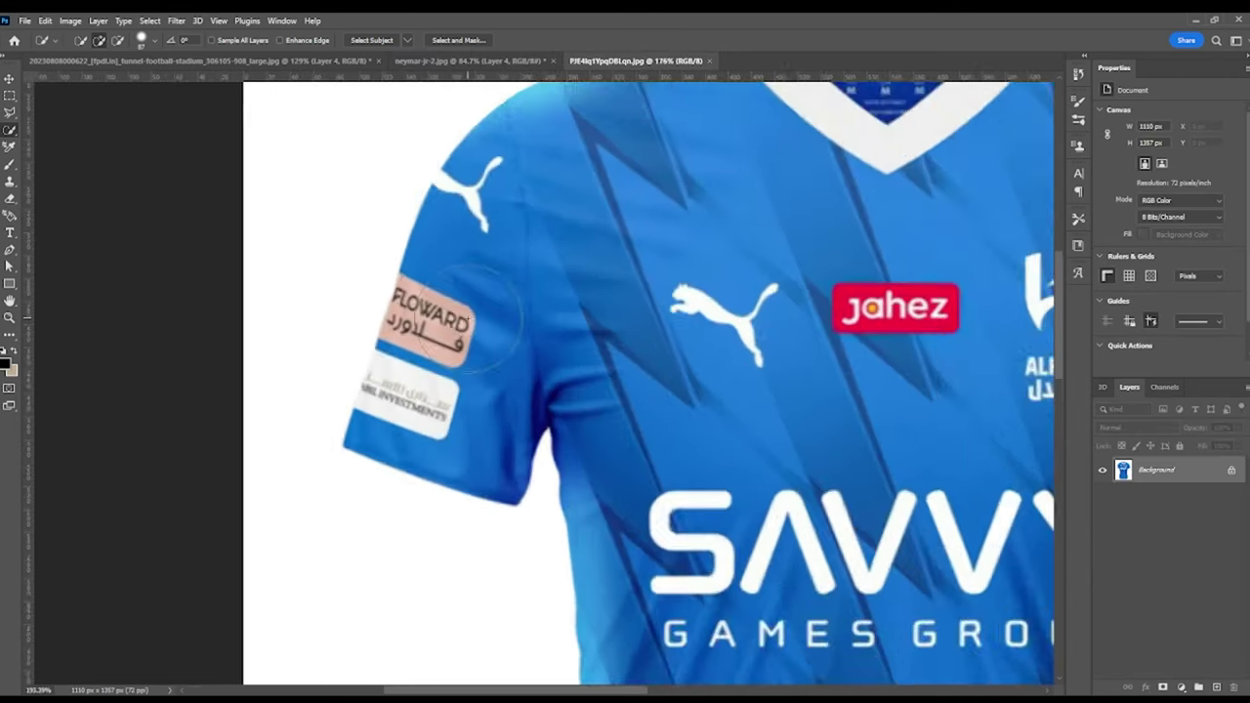
pyautogui.press('l')
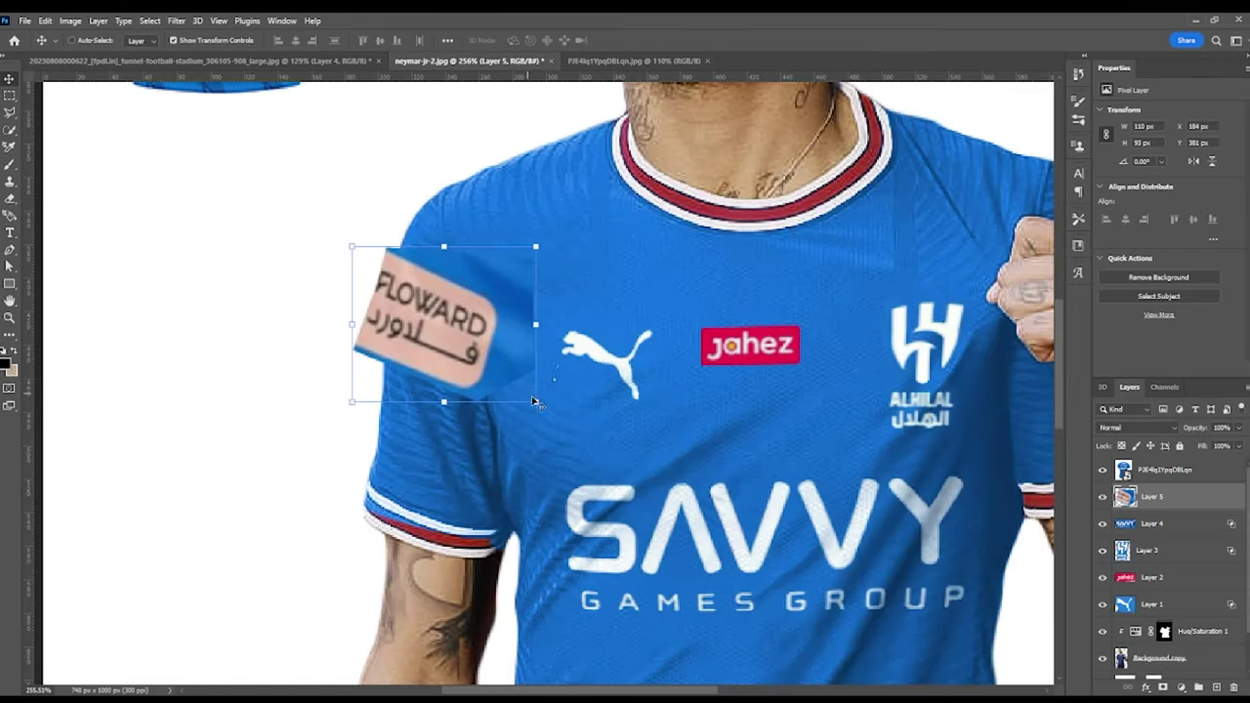
pyautogui.moveTo(534, 400)
pyautogui.mouseDown()
pyautogui.moveTo(447, 329)
pyautogui.moveTo(464, 371)
pyautogui.mouseUp()
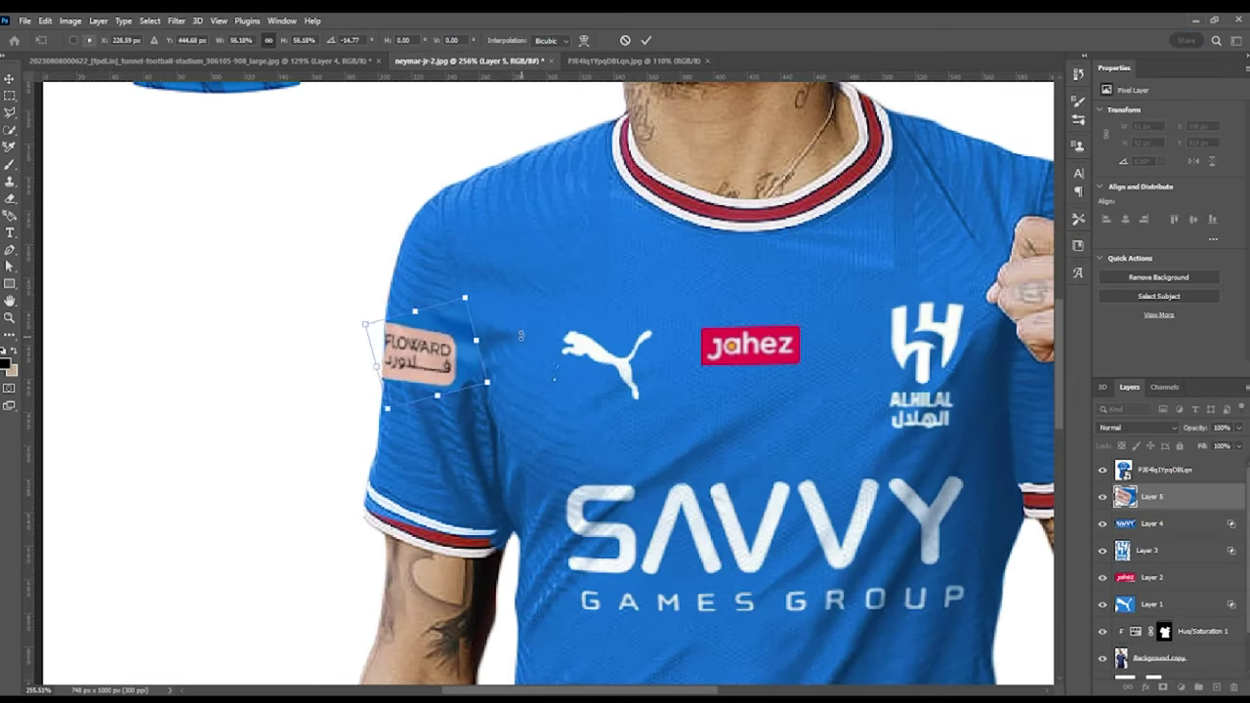
pyautogui.scroll(2, 453, 359)
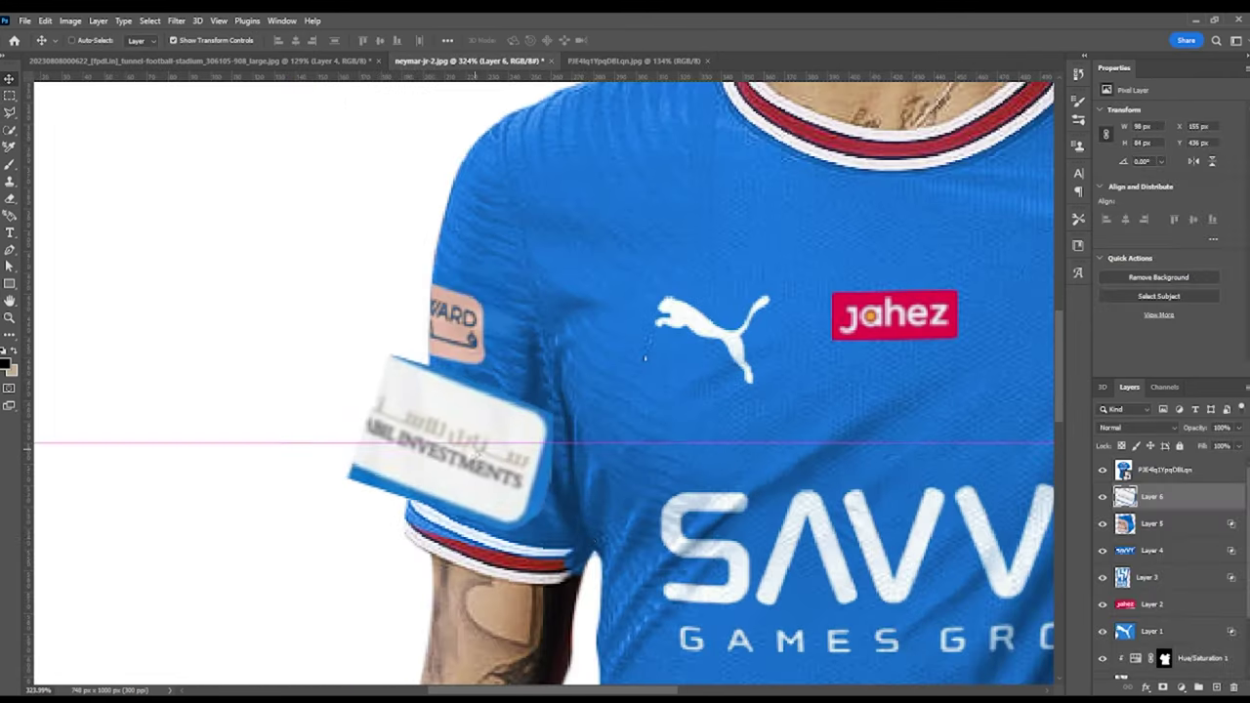
# Step: Scale, distort and warp the investments patch onto the sleeve beneath it
pyautogui.hotkey('ctrl', 't')
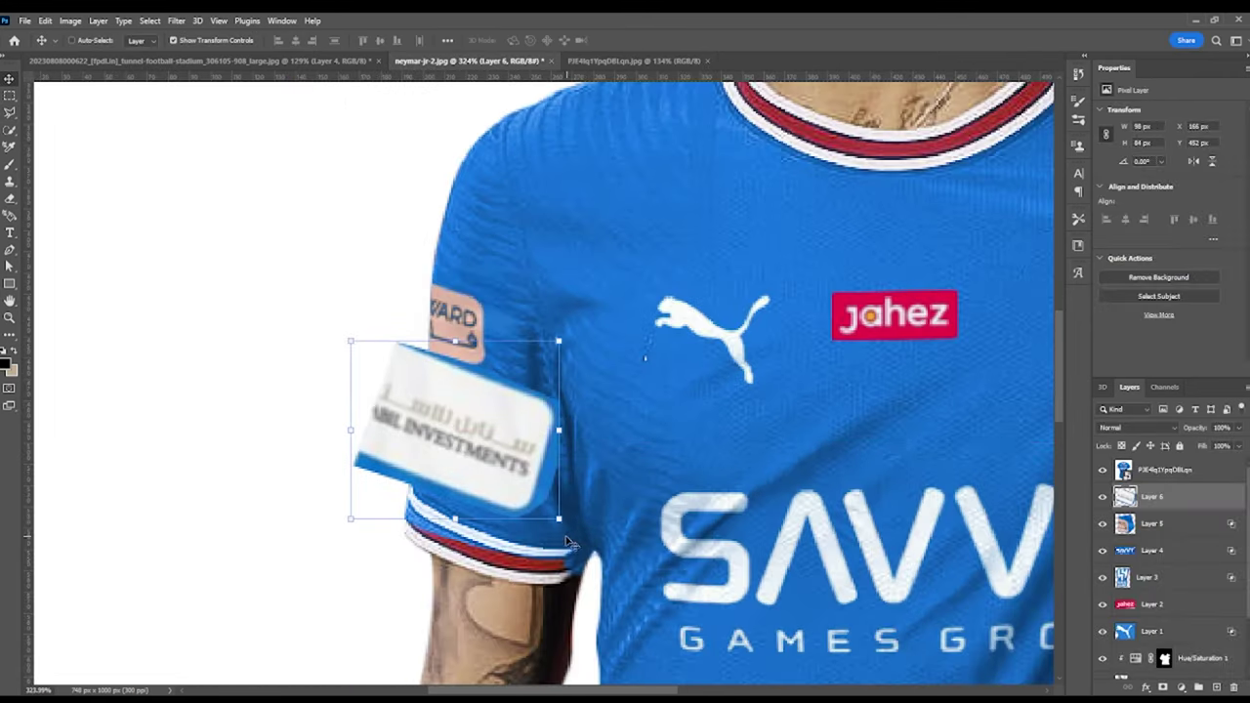
pyautogui.moveTo(547, 523); pyautogui.dragTo(489, 468)
pyautogui.moveTo(459, 430)
pyautogui.mouseDown()
pyautogui.moveTo(426, 413)
pyautogui.moveTo(460, 442)
pyautogui.mouseUp()
pyautogui.moveTo(401, 408); pyautogui.dragTo(455, 409)
pyautogui.scroll(1, 456, 409)
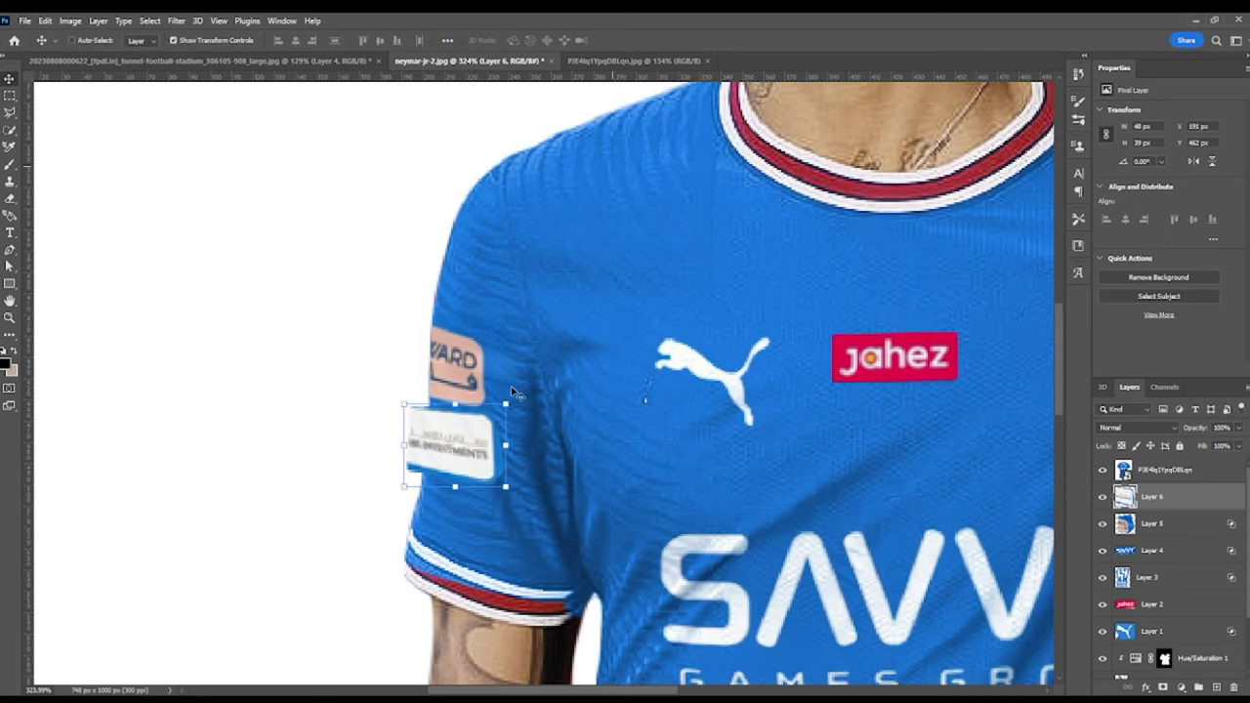
pyautogui.scroll(3, 430, 440)
pyautogui.moveTo(412, 461); pyautogui.dragTo(424, 375)
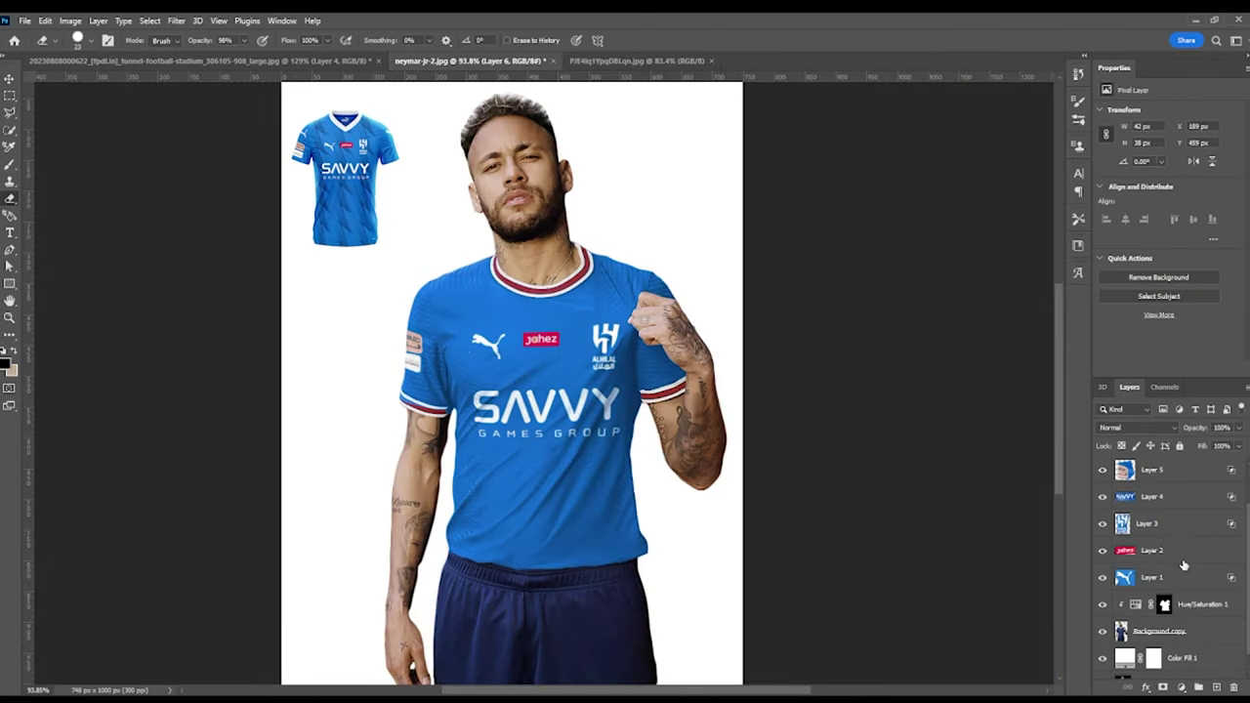
# Step: Duplicate the chest Puma logo and skew and rotate the copy onto the sleeve
pyautogui.scroll(-1, 1183, 566)
pyautogui.click(1183, 567)
pyautogui.press('v')
pyautogui.moveTo(493, 347)
pyautogui.mouseDown()
pyautogui.moveTo(426, 316)
pyautogui.moveTo(436, 341)
pyautogui.mouseUp()
pyautogui.scroll(3, 426, 317)
pyautogui.hotkey('ctrl', 't')
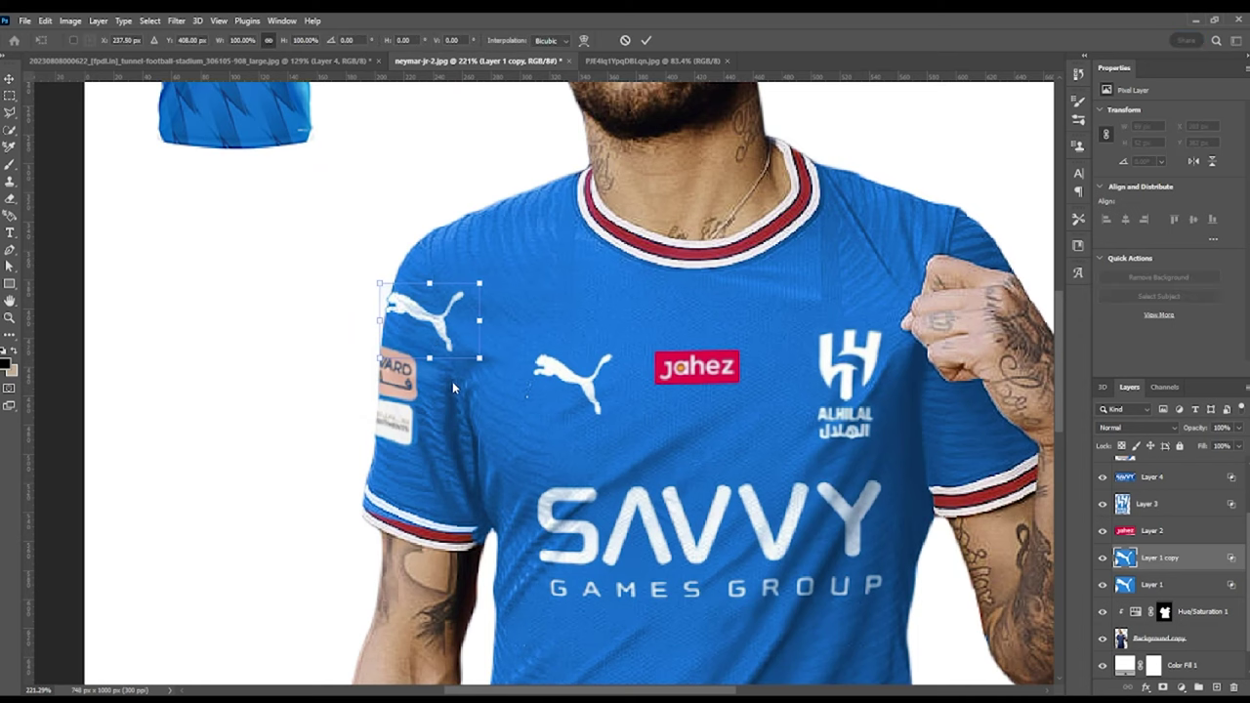
pyautogui.moveTo(386, 285); pyautogui.dragTo(391, 294)
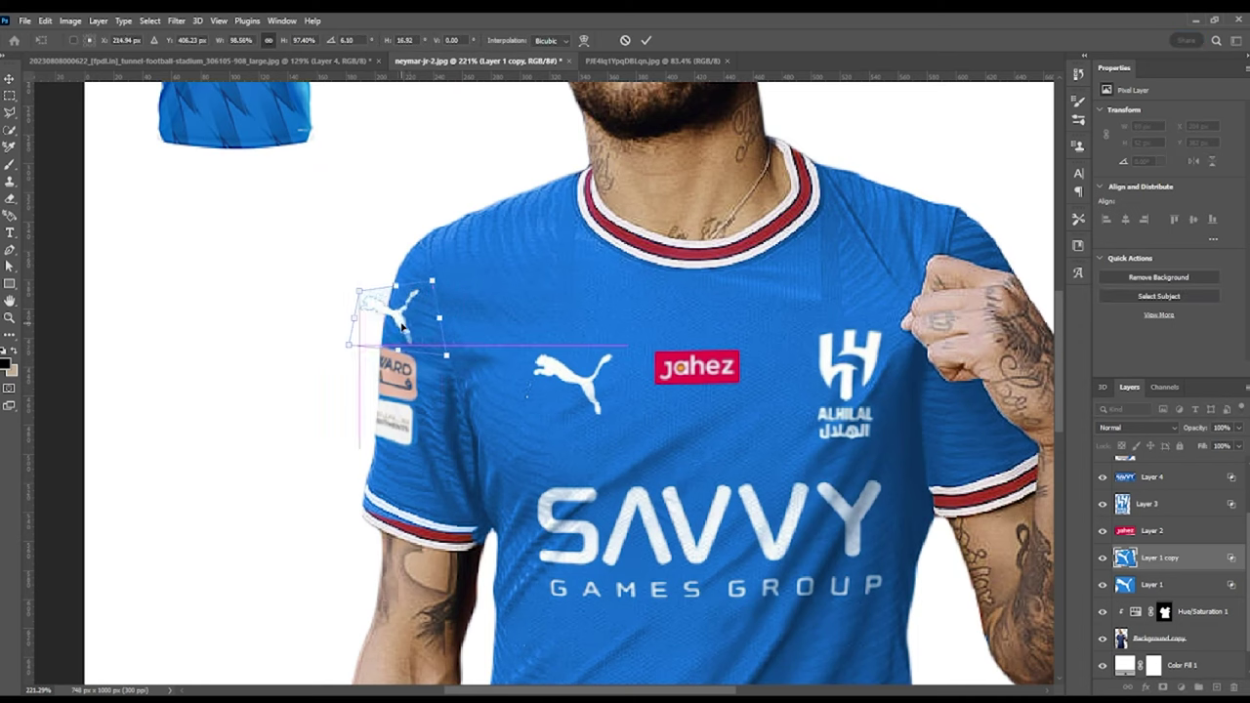
pyautogui.scroll(2, 396, 313)
pyautogui.click(645, 40)
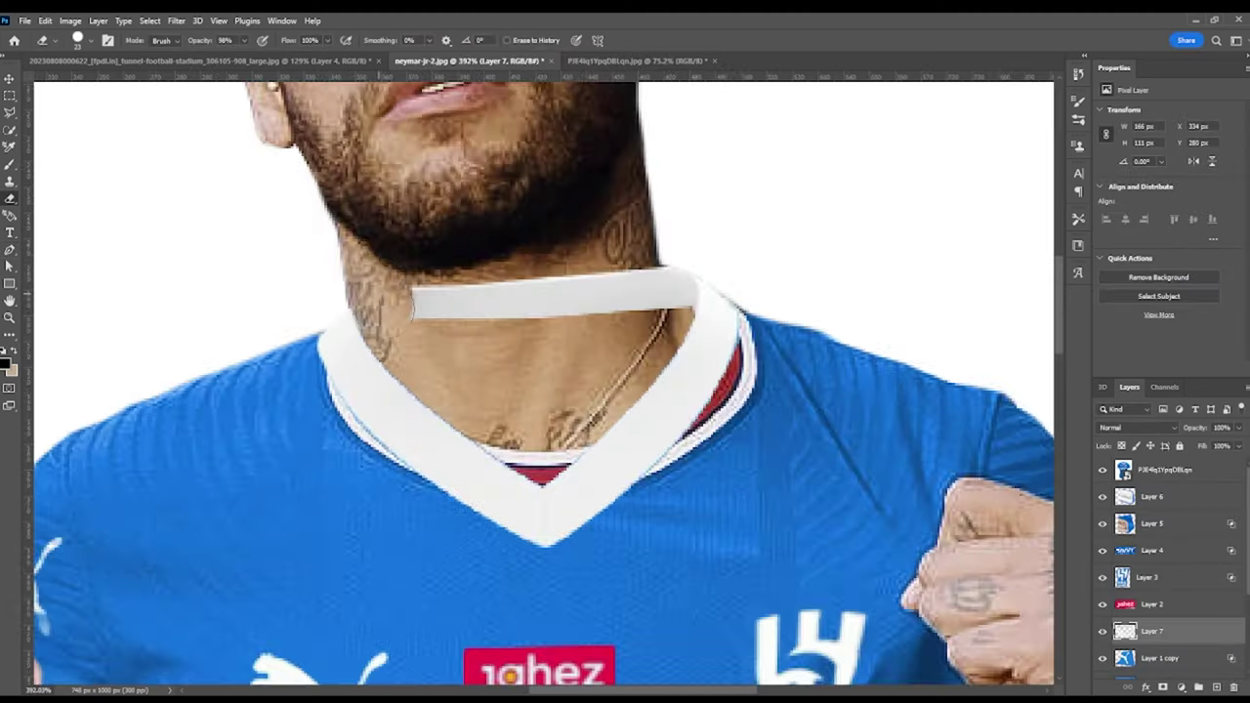
# Step: Erase the white strip across the player's neck
pyautogui.moveTo(415, 303); pyautogui.dragTo(640, 307)
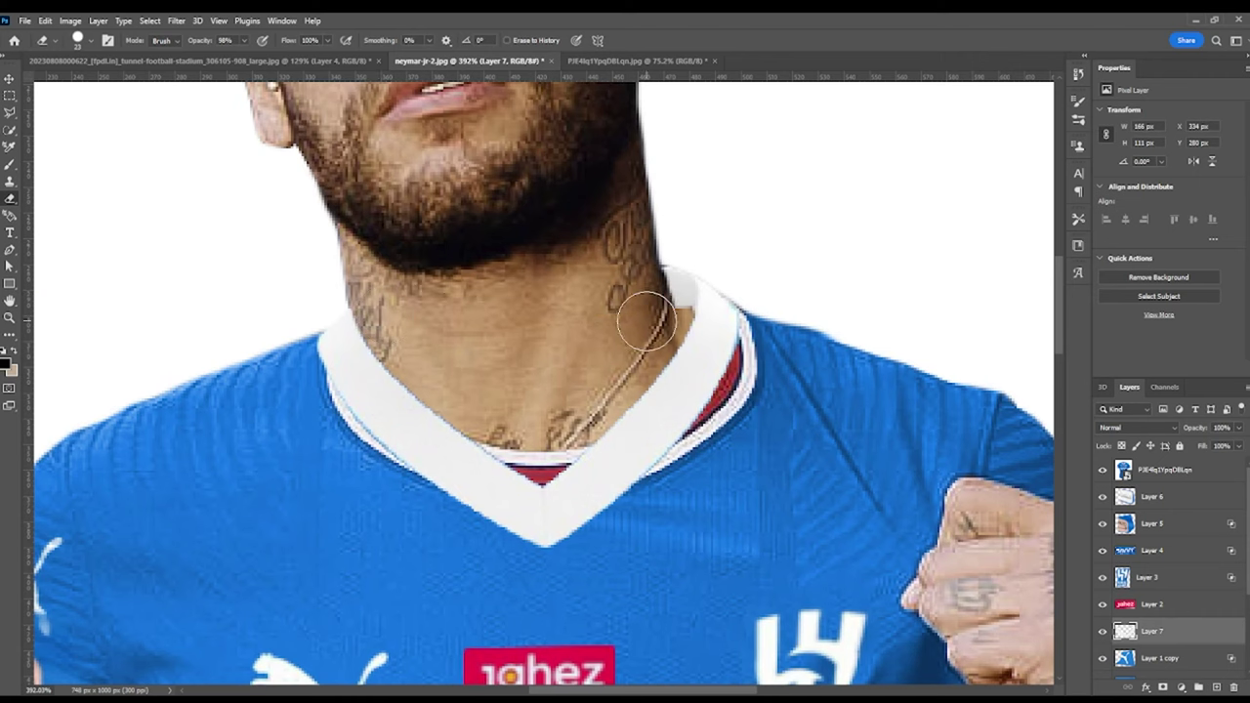
pyautogui.scroll(-5, 647, 320)
pyautogui.scroll(2, 556, 358)
pyautogui.scroll(-2, 557, 358)
pyautogui.scroll(1, 557, 358)
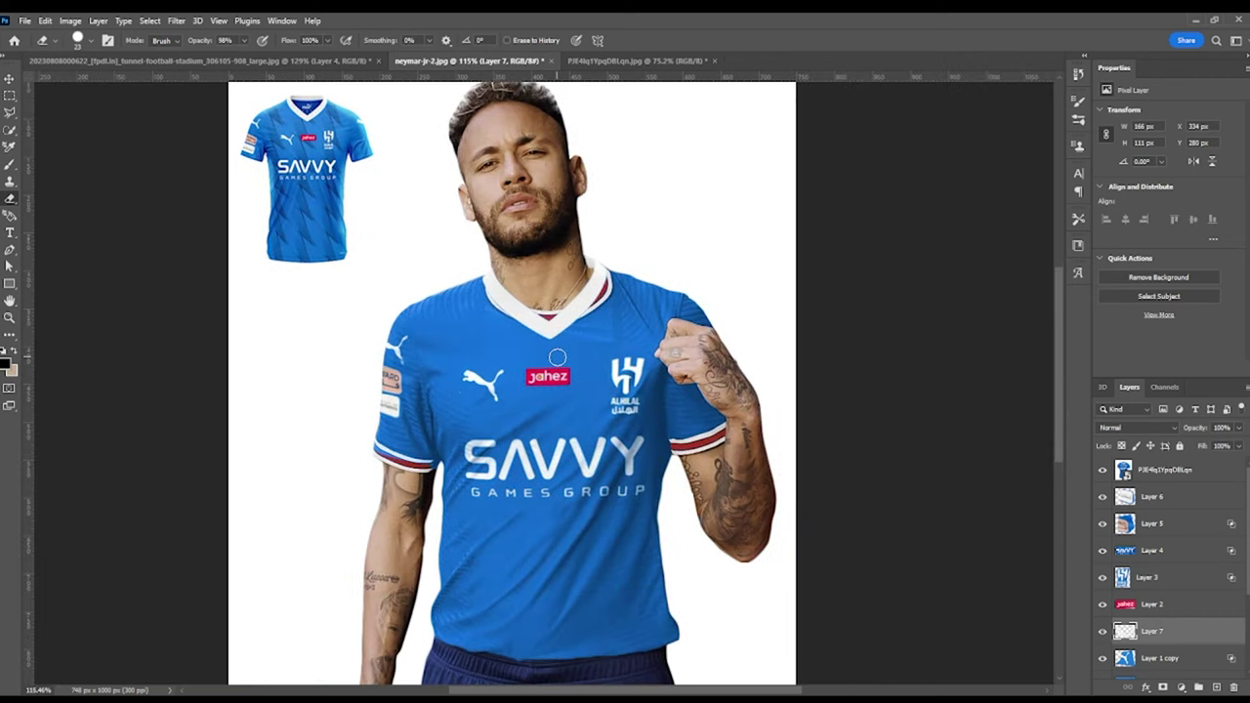
pyautogui.scroll(3, 557, 358)
# Step: Smudge the old collar edges on the player photo layer
pyautogui.hotkey('alt', '[')
pyautogui.hotkey('alt', '[')
pyautogui.hotkey('alt', '[')
pyautogui.press('r')
pyautogui.hotkey('shift', 'r')
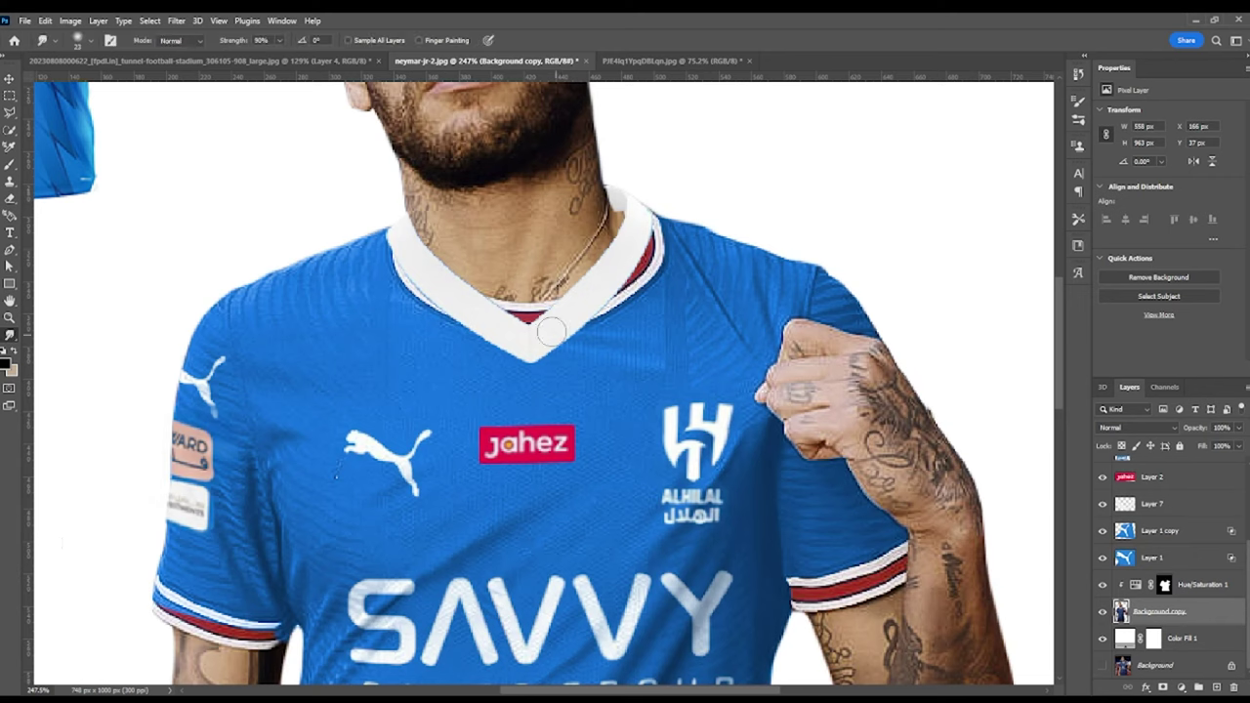
pyautogui.scroll(1, 389, 270)
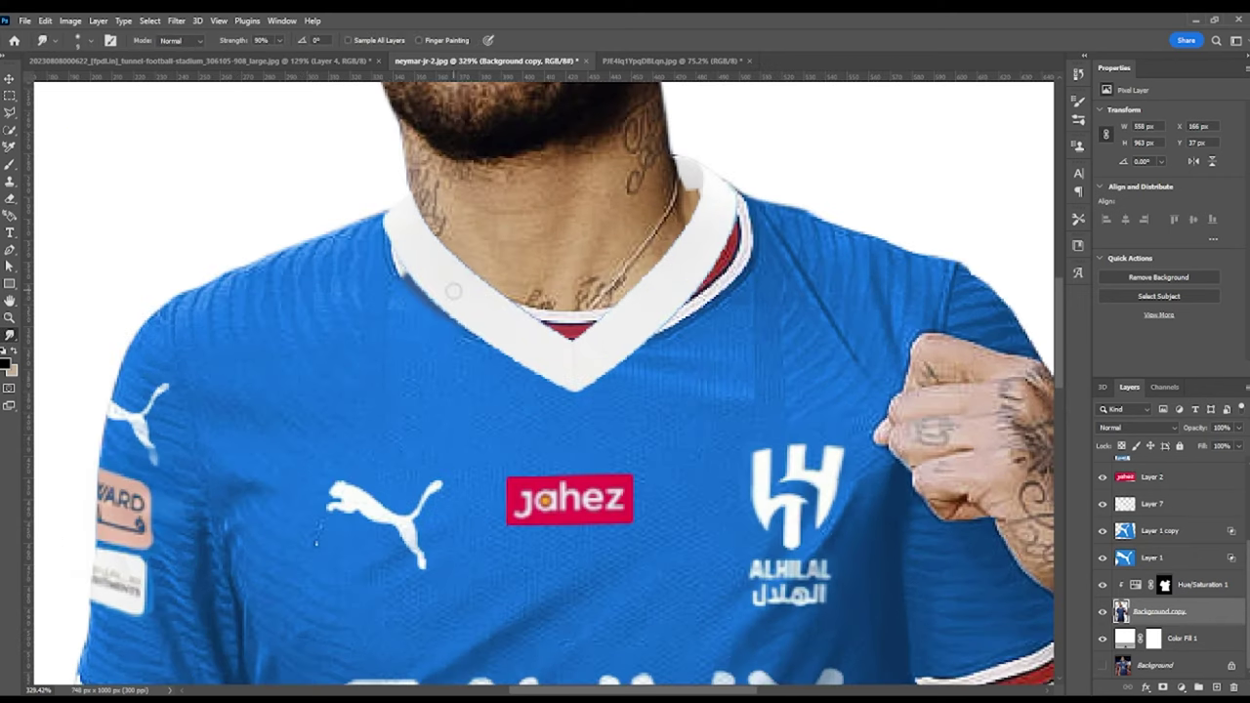
pyautogui.scroll(-1, 401, 235)
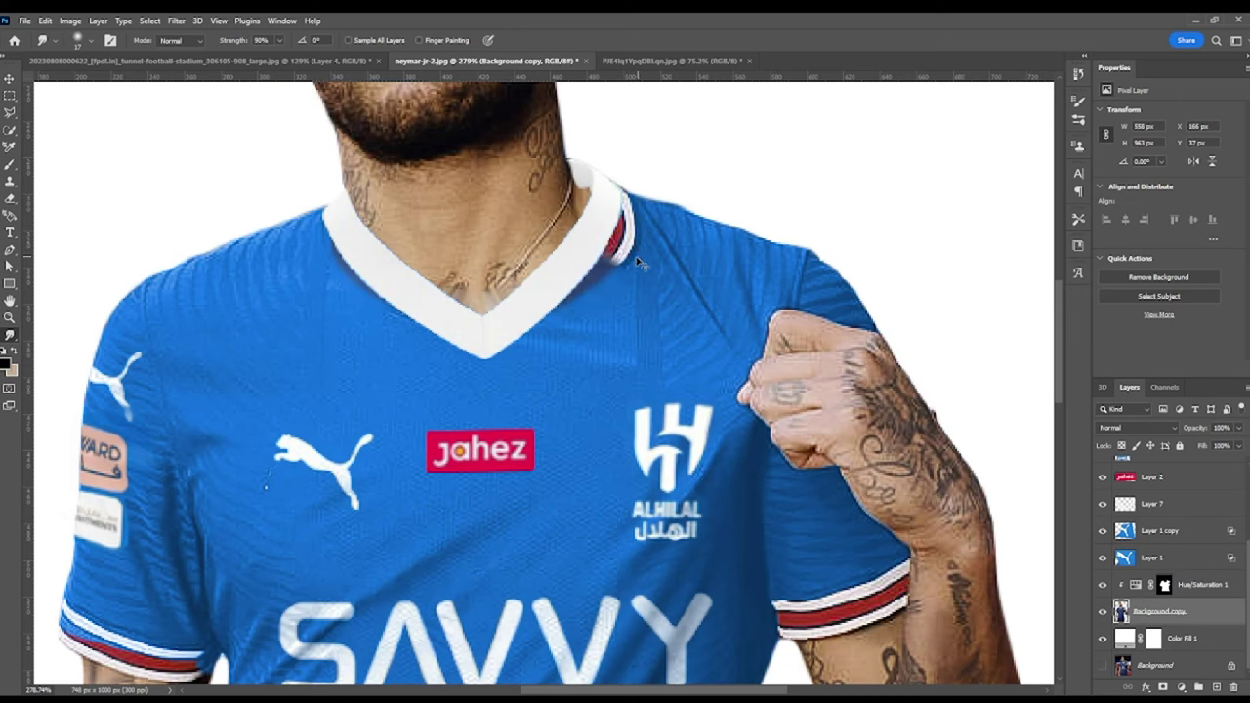
pyautogui.scroll(-5, 631, 215)
pyautogui.scroll(4, 623, 260)
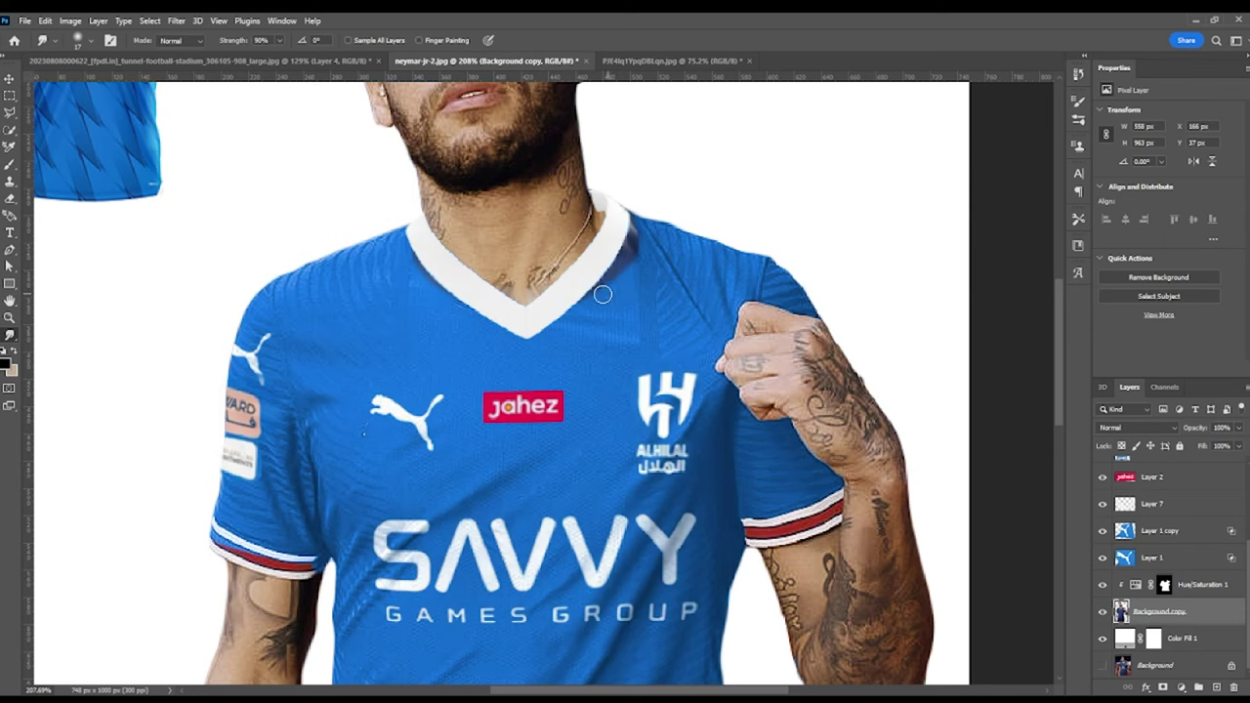
# Step: Paint the Hue/Saturation recolour mask to blend the collar area
pyautogui.click(1103, 584)
pyautogui.click(1164, 584)
pyautogui.press('b')
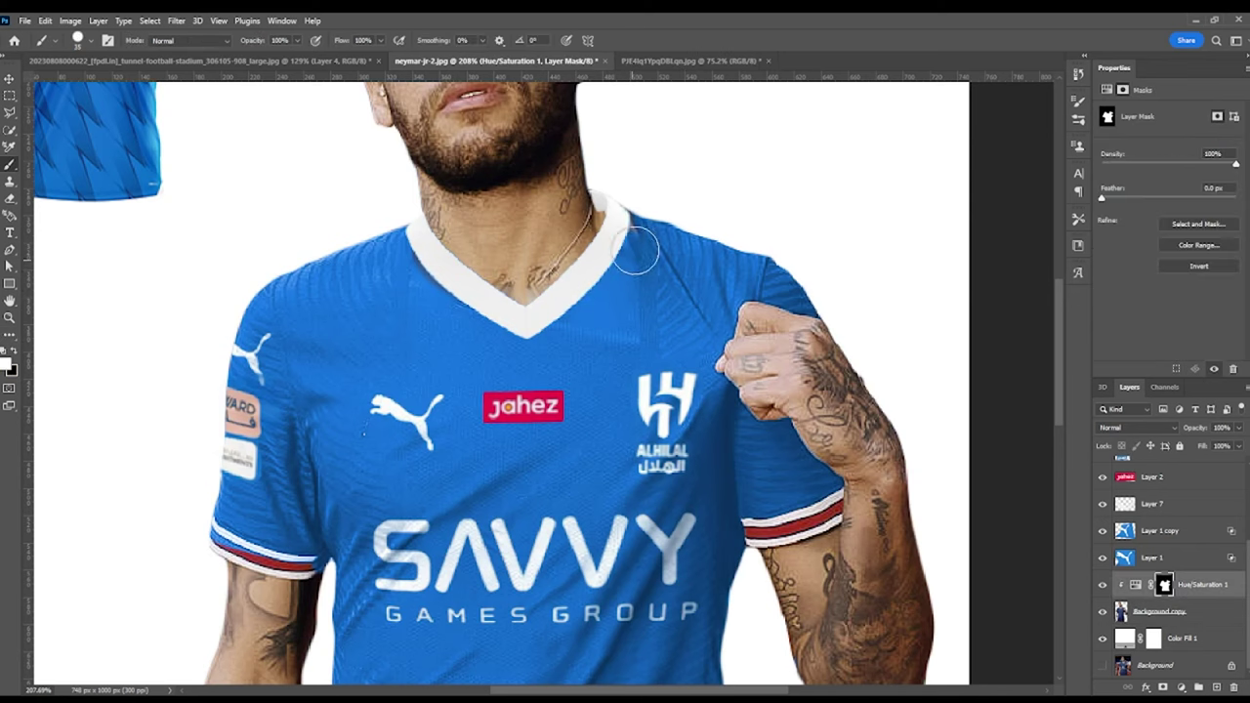
pyautogui.scroll(-5, 464, 314)
pyautogui.scroll(3, 527, 332)
pyautogui.scroll(-3, 567, 342)
pyautogui.scroll(1, 598, 351)
pyautogui.scroll(1, 1216, 547)
pyautogui.scroll(-1, 1213, 596)
pyautogui.click(669, 60)
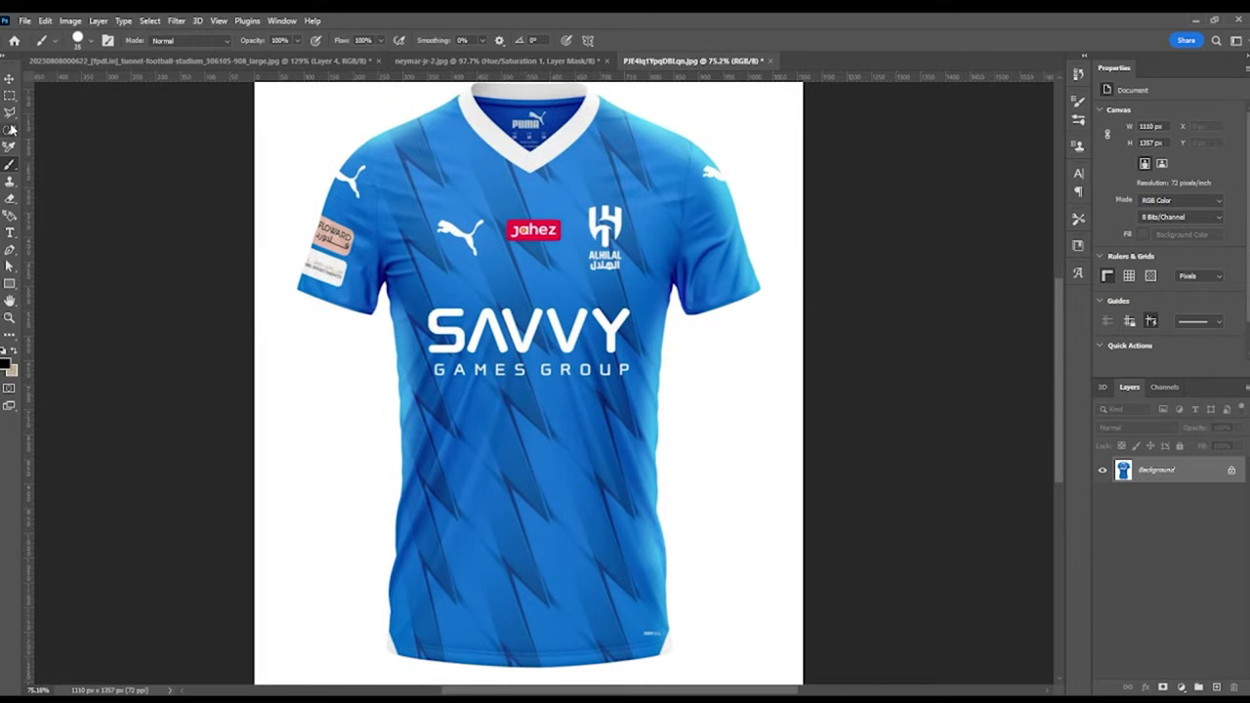
# Step: Lasso the SAVVY sponsor and chest Puma logo and content-aware fill them away
pyautogui.click(9, 111)
pyautogui.moveTo(645, 384); pyautogui.dragTo(422, 376)
pyautogui.press('shift')
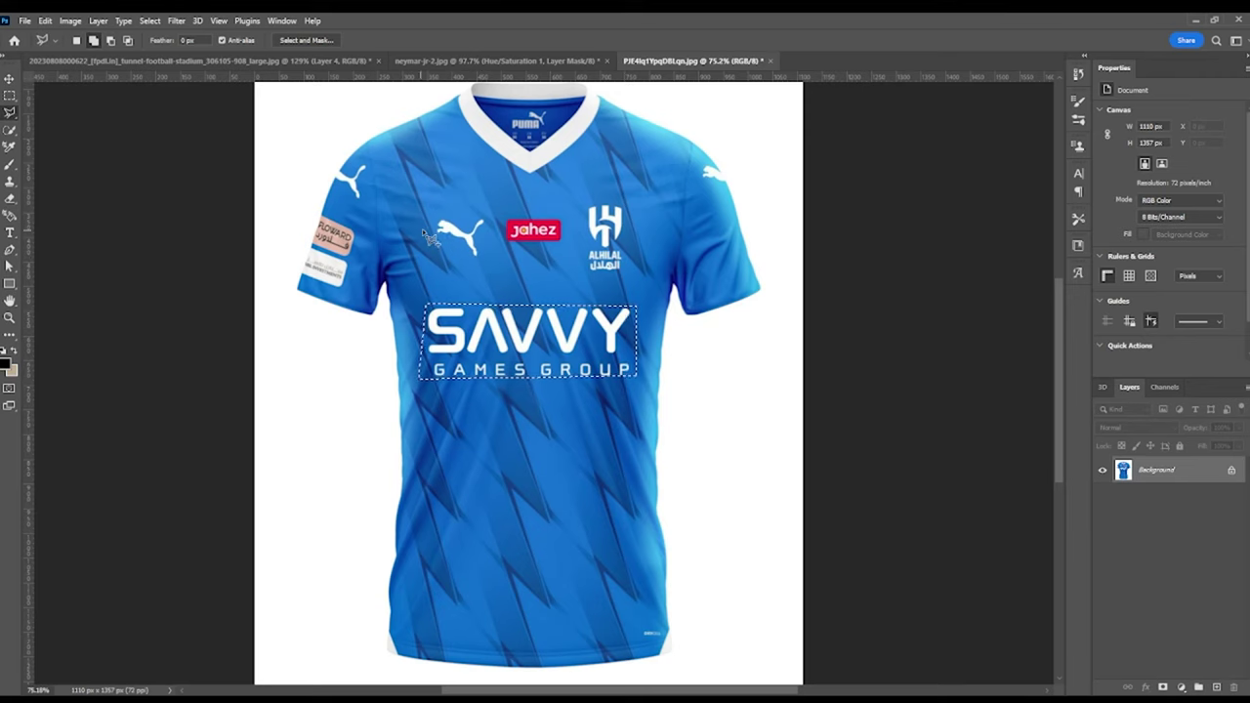
pyautogui.moveTo(497, 255); pyautogui.dragTo(508, 252)
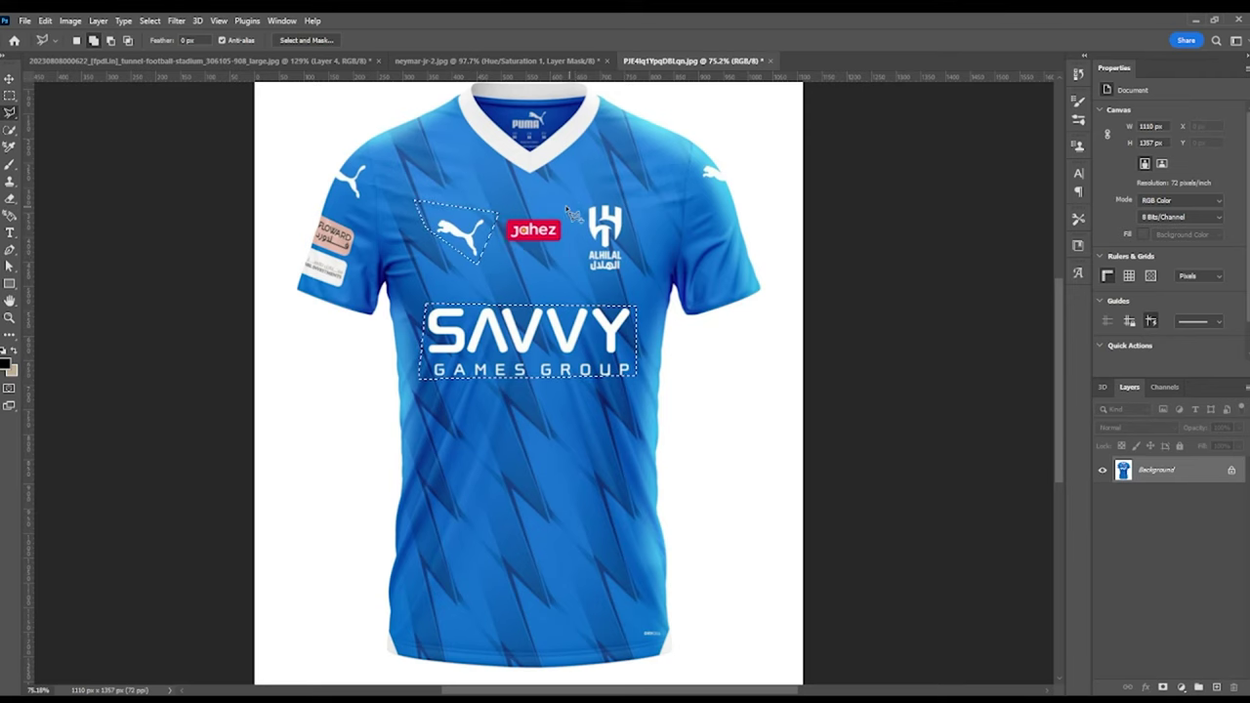
pyautogui.scroll(-3, 628, 198)
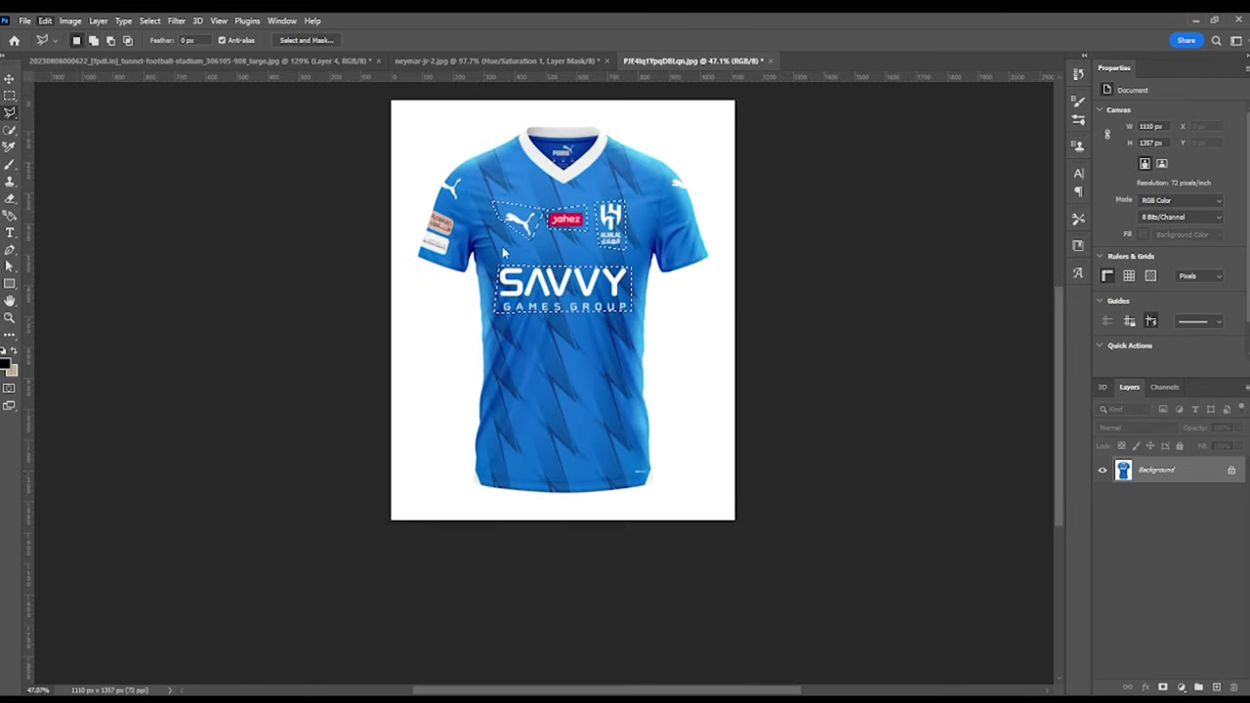
pyautogui.press('Delete')
pyautogui.press('Return')
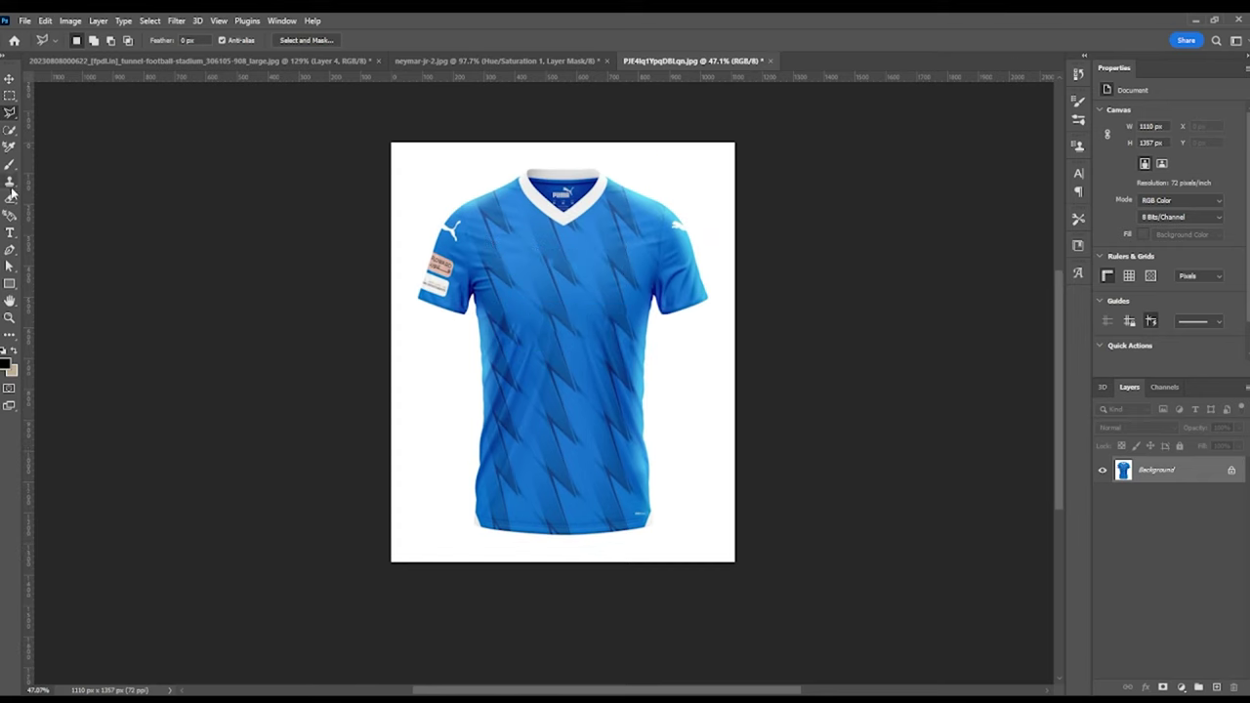
# Step: Magic-erase the white background and erase both sleeves from the jersey
pyautogui.click(11, 196)
pyautogui.hotkey('shift', 'e')
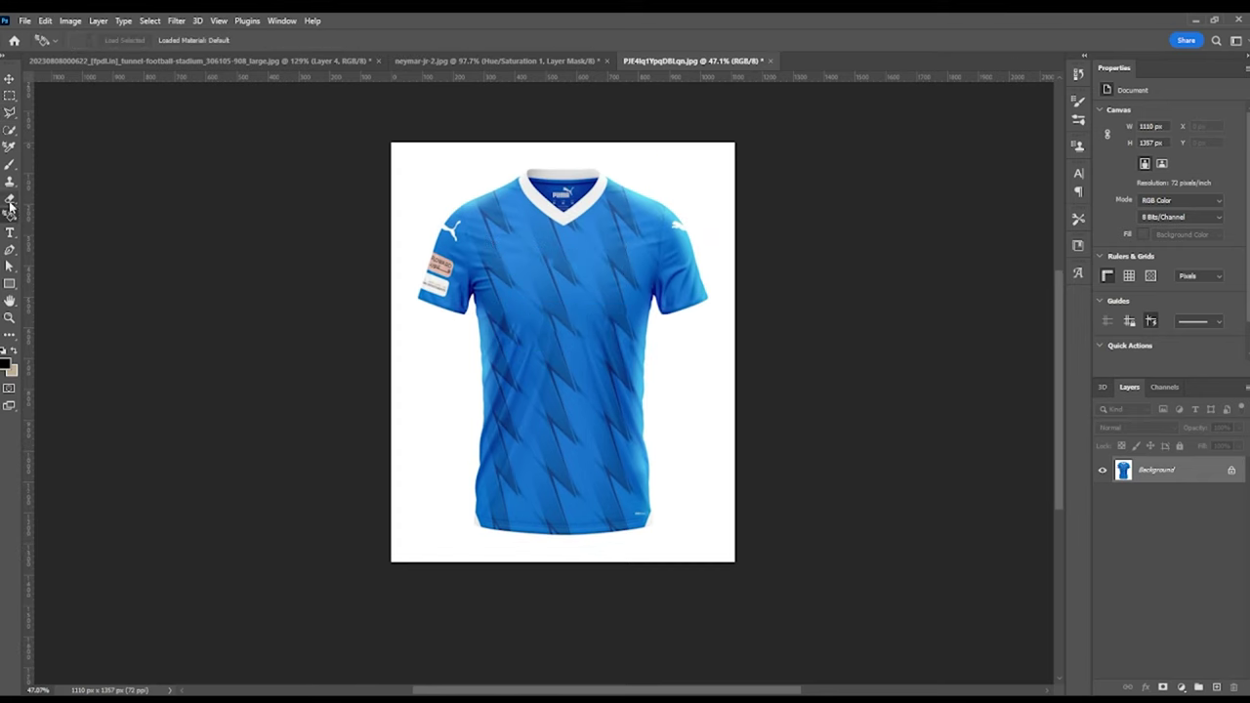
pyautogui.hotkey('shift', 'e')
pyautogui.click(405, 283)
pyautogui.hotkey('shift', 'e')
pyautogui.moveTo(445, 220); pyautogui.dragTo(443, 286)
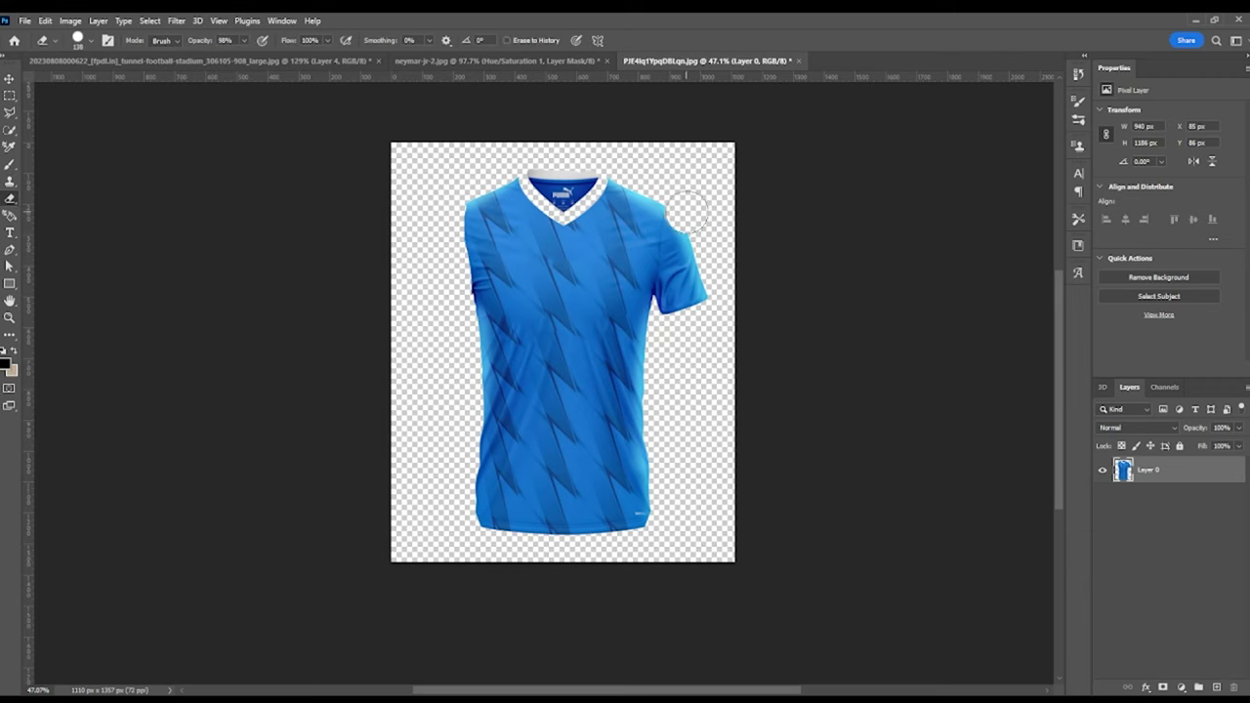
pyautogui.moveTo(688, 210); pyautogui.dragTo(698, 288)
# Step: Drag the stripped shirt body into the player image
pyautogui.hotkey('ctrl', '-')
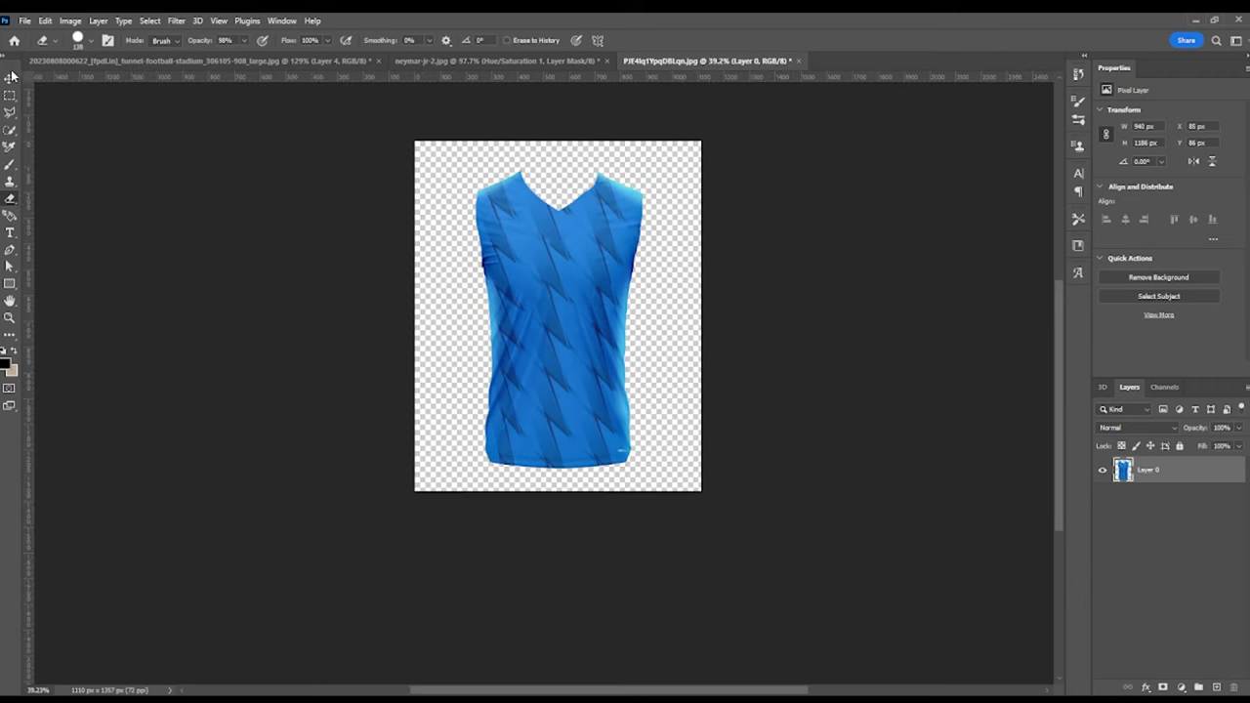
pyautogui.press('v')
pyautogui.moveTo(561, 323); pyautogui.dragTo(581, 415)
# Step: Shrink the patterned shirt to the torso and warp its neckline below the face
pyautogui.moveTo(760, 643); pyautogui.dragTo(658, 547)
pyautogui.scroll(1, 625, 479)
pyautogui.rightClick(626, 479)
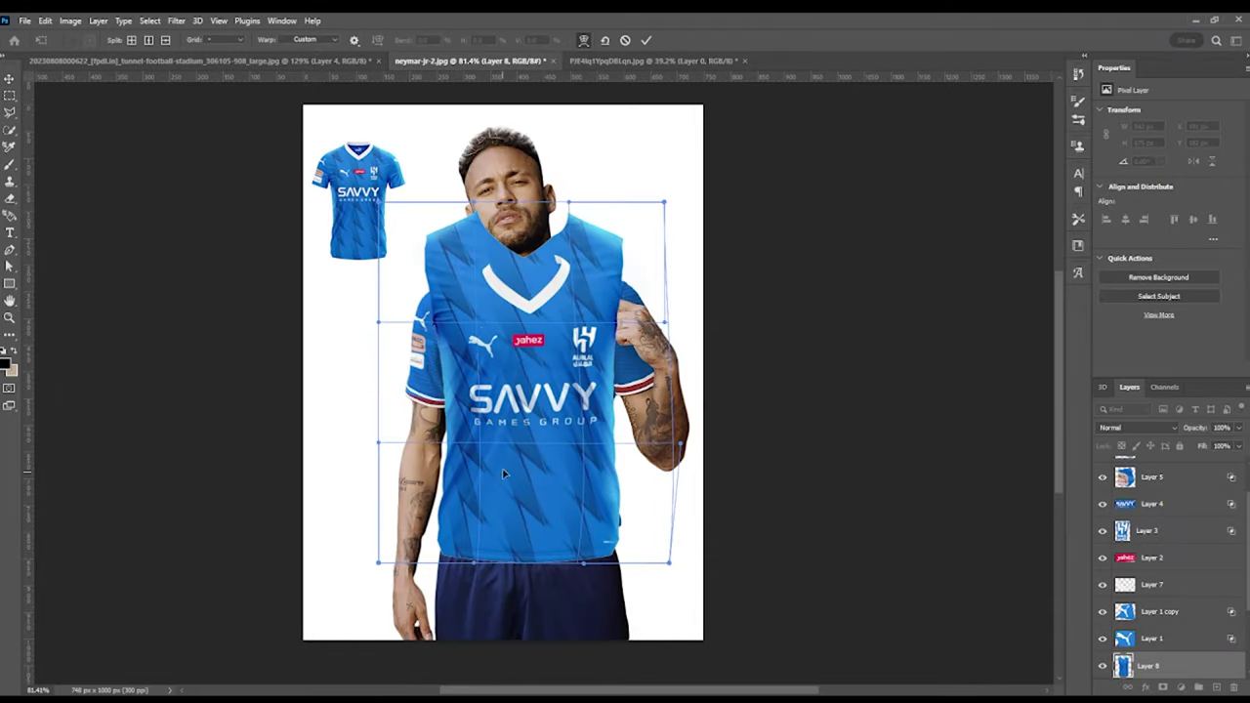
pyautogui.moveTo(570, 210); pyautogui.dragTo(569, 239)
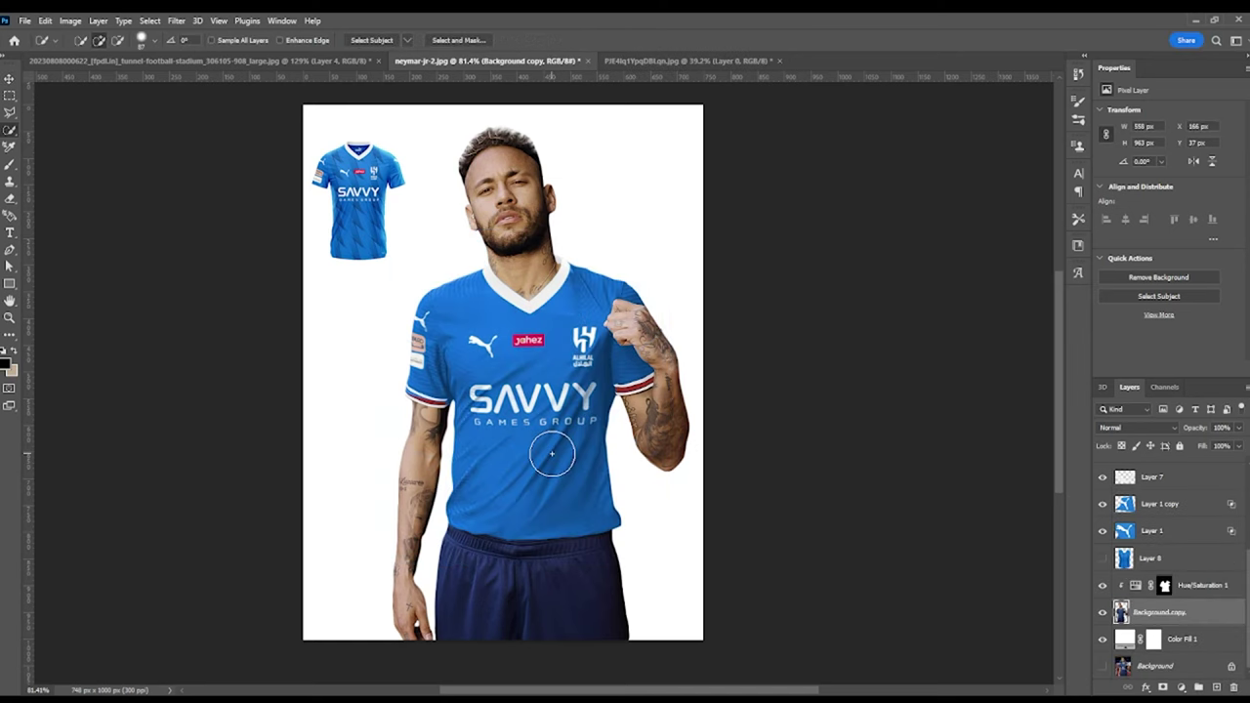
pyautogui.scroll(2, 554, 355)
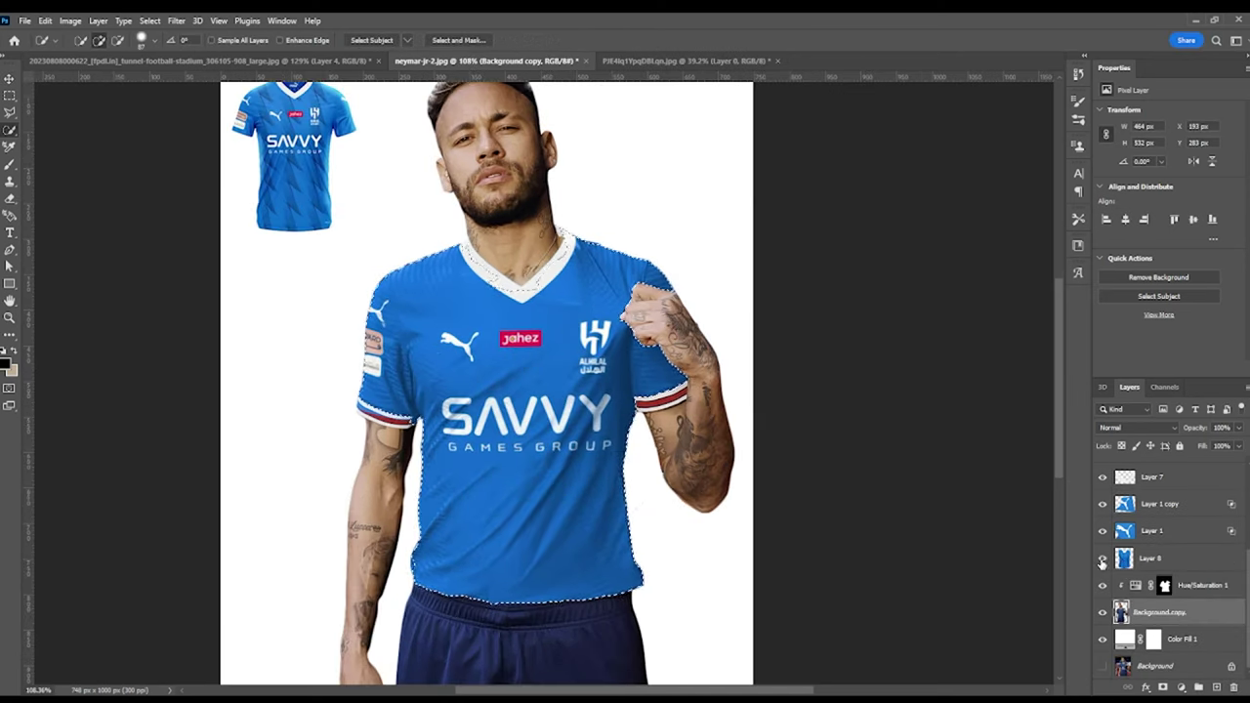
# Step: Mask the patterned shirt layer to the jersey area and erase stray edges
pyautogui.click(1103, 557)
pyautogui.click(1163, 688)
pyautogui.scroll(2, 489, 440)
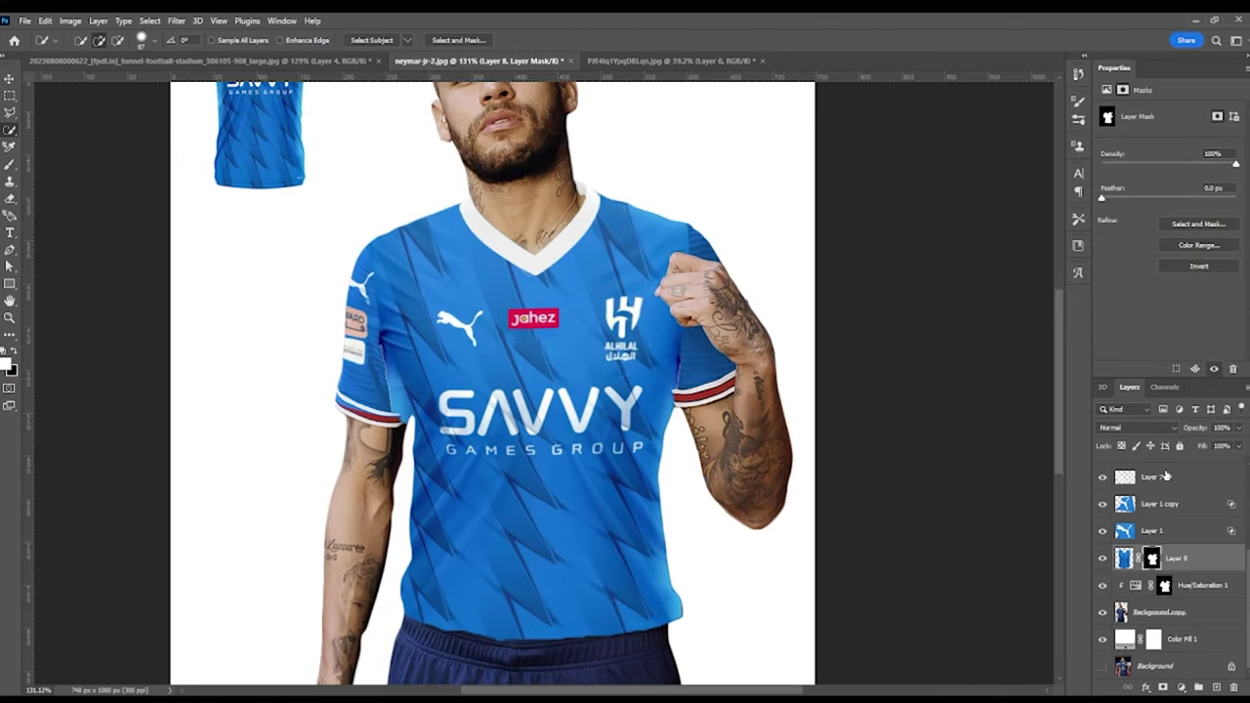
pyautogui.press('space')
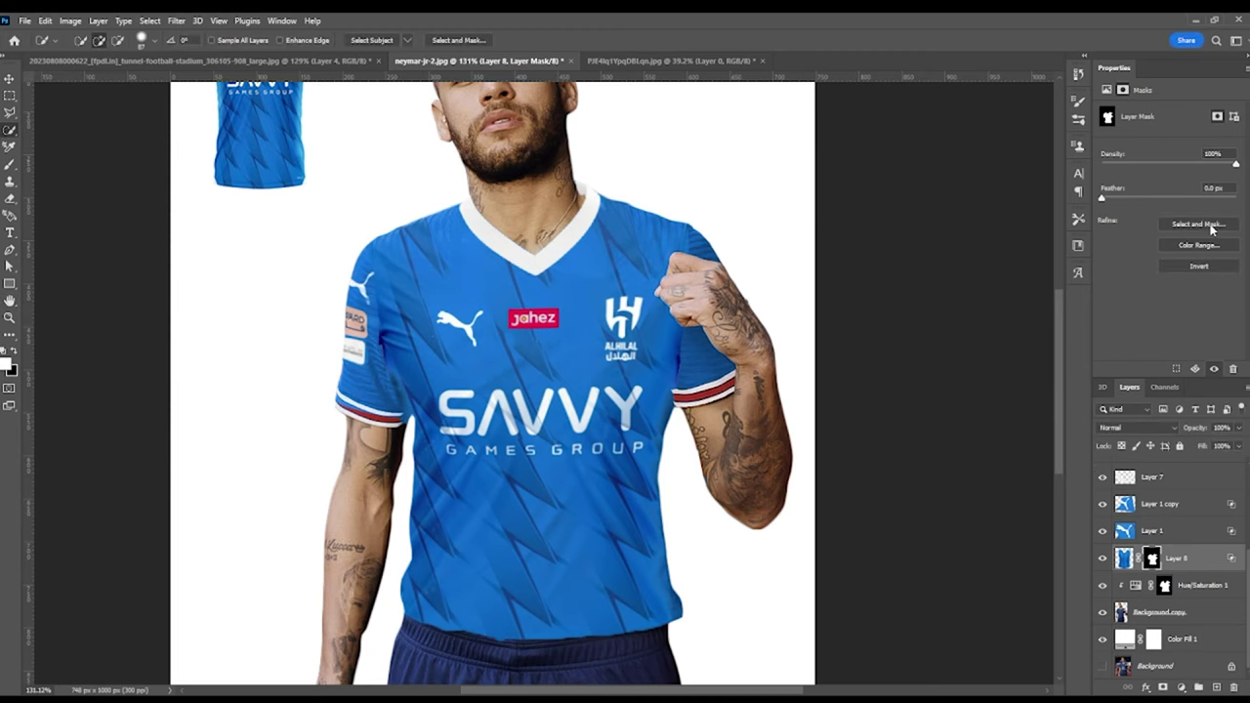
pyautogui.click(8, 199)
pyautogui.scroll(2, 324, 262)
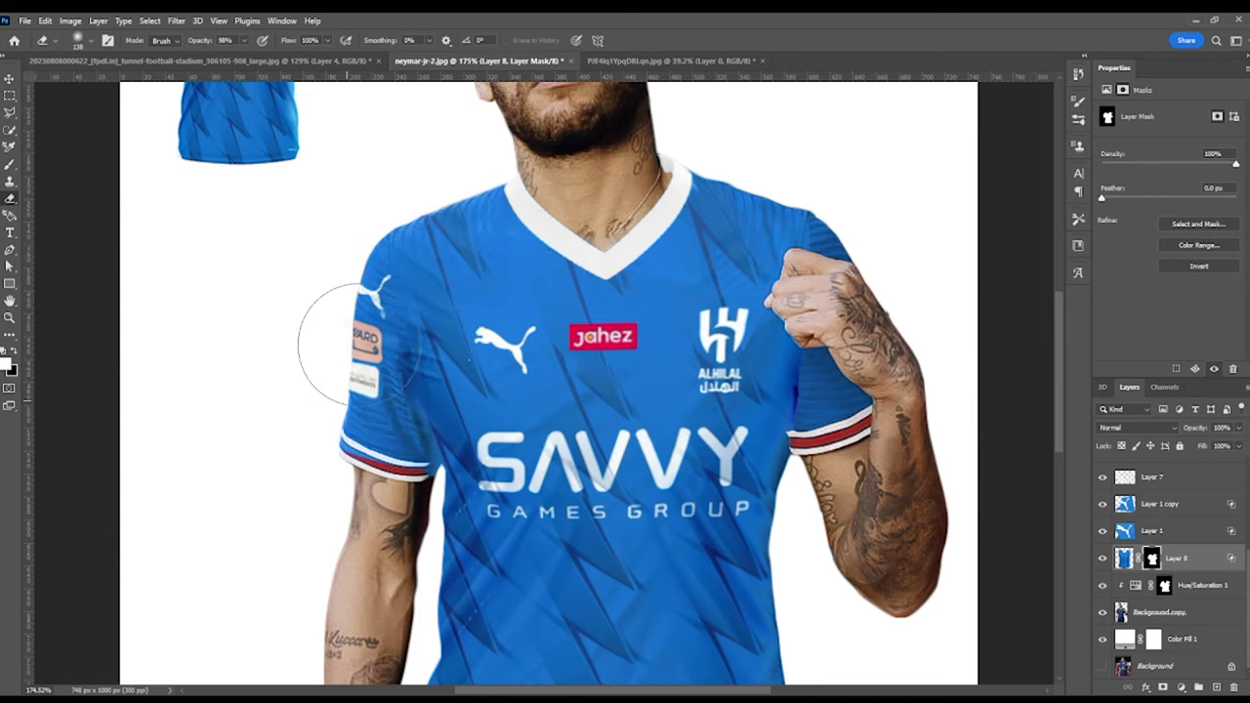
pyautogui.scroll(-5, 342, 391)
pyautogui.scroll(3, 352, 469)
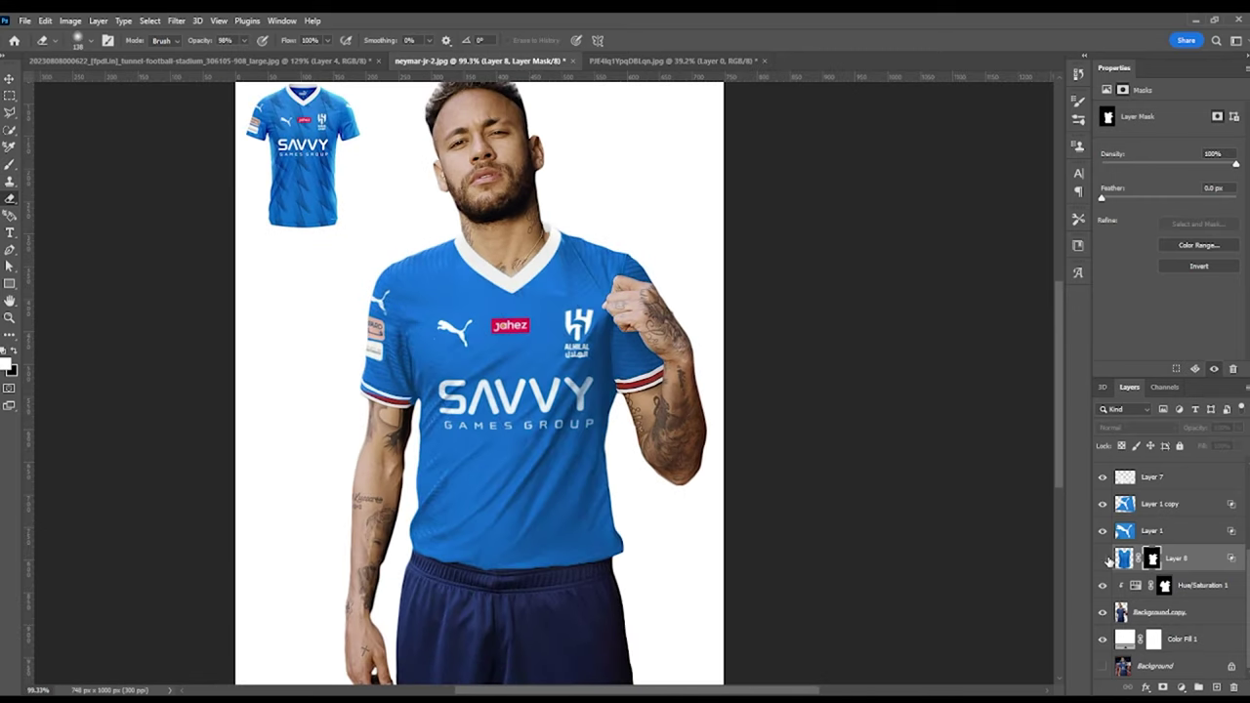
pyautogui.scroll(2, 419, 614)
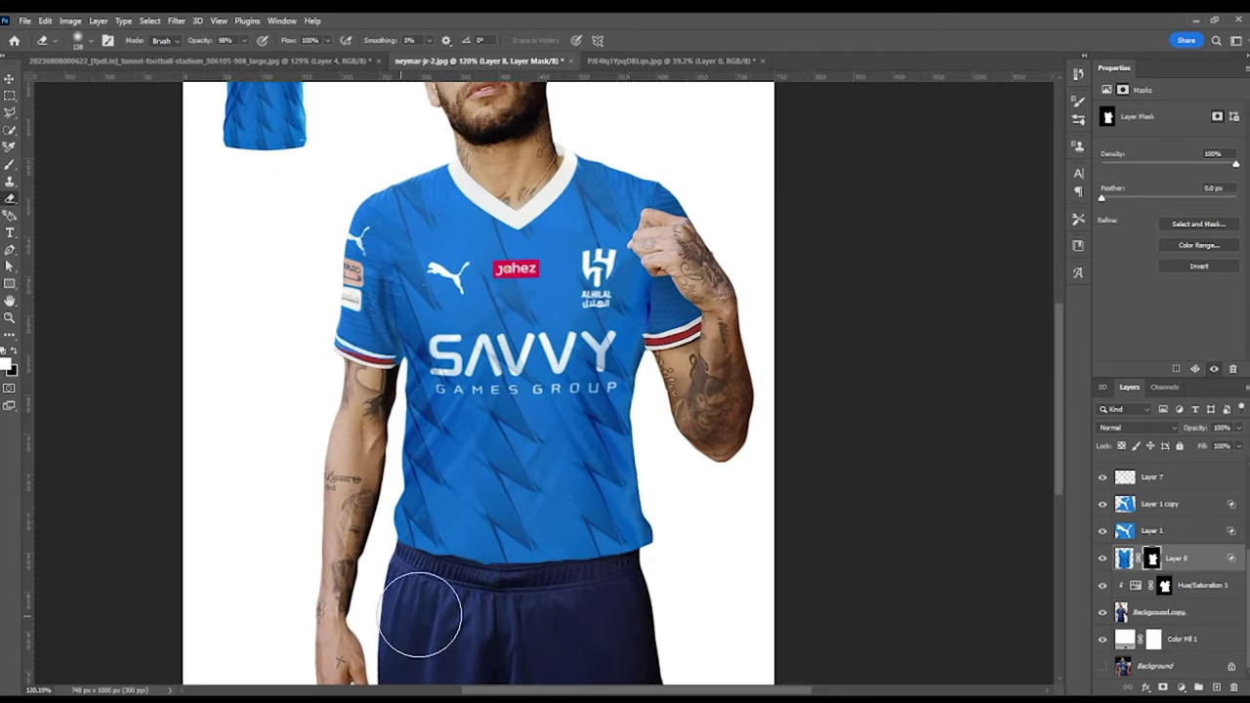
pyautogui.scroll(3, 469, 573)
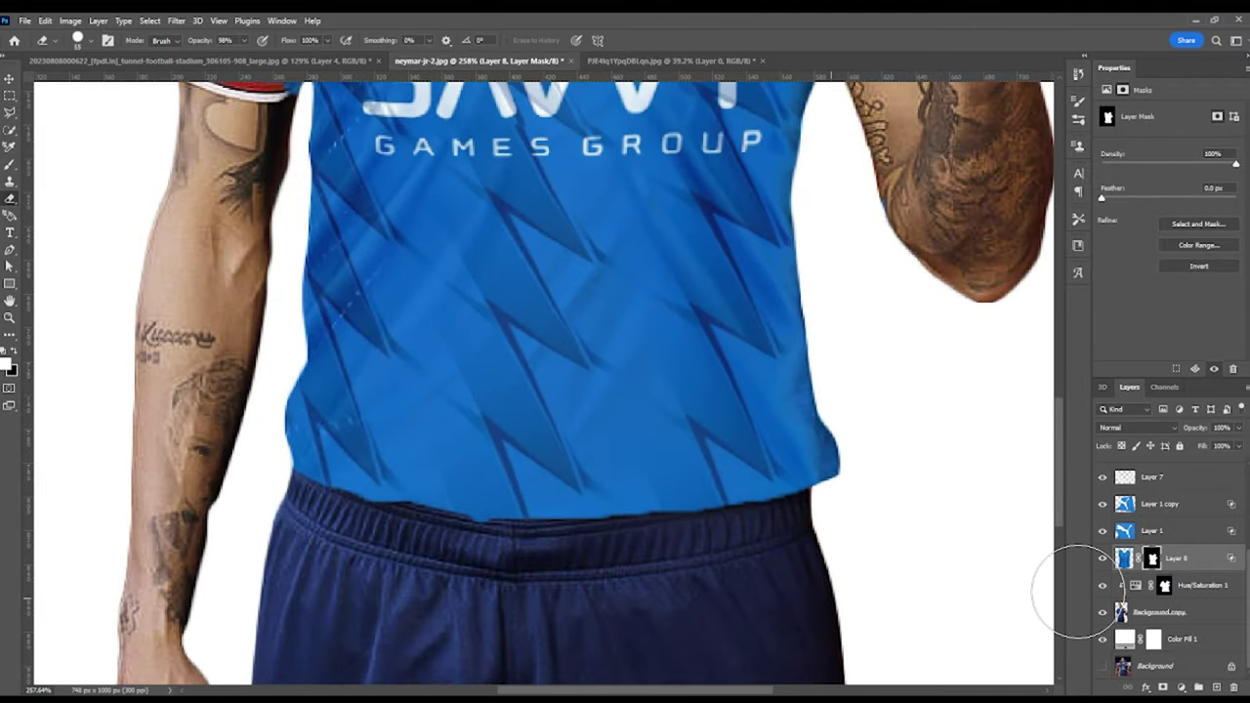
# Step: Clean up the Hue/Saturation 1 mask and Layer 8 around the sleeves and waistband
pyautogui.click(1160, 589)
pyautogui.scroll(-3, 475, 574)
pyautogui.scroll(-3, 475, 586)
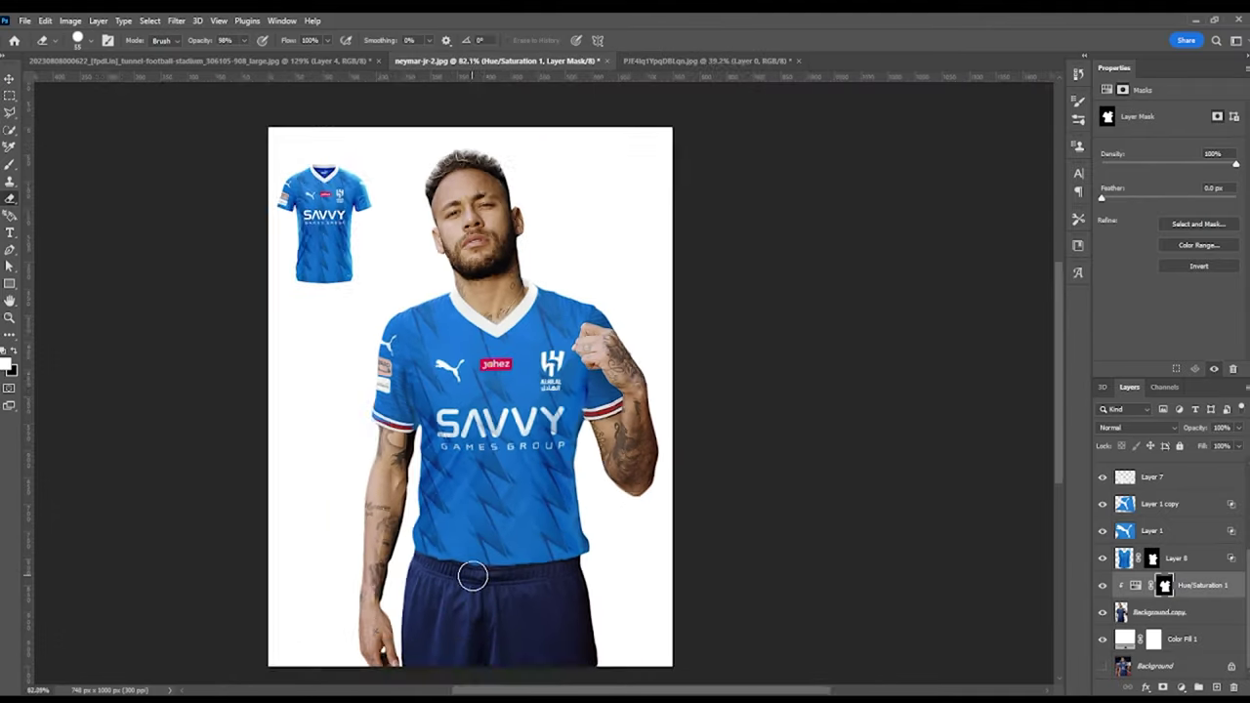
pyautogui.scroll(3, 451, 416)
pyautogui.hotkey('alt', ']')
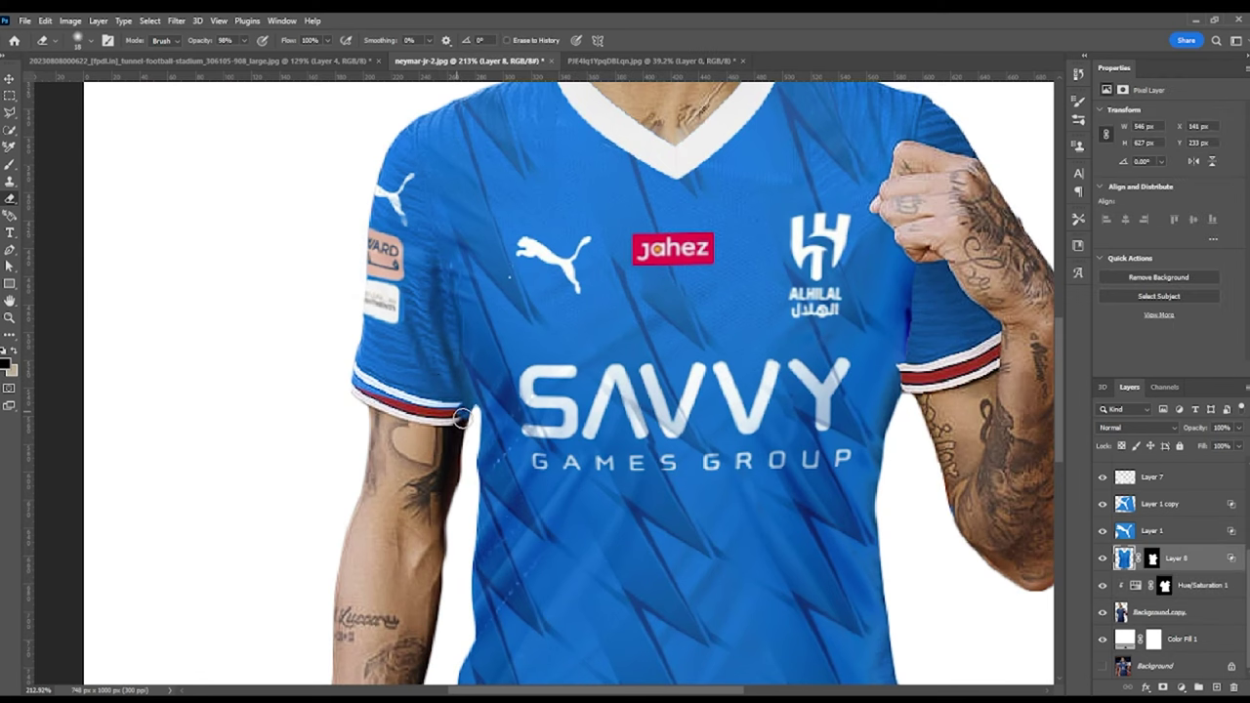
pyautogui.scroll(-3, 912, 365)
pyautogui.scroll(2, 706, 322)
pyautogui.scroll(-3, 604, 293)
pyautogui.scroll(2, 610, 288)
# Step: Place the full Al Hilal jersey image into the reference document
pyautogui.click(690, 61)
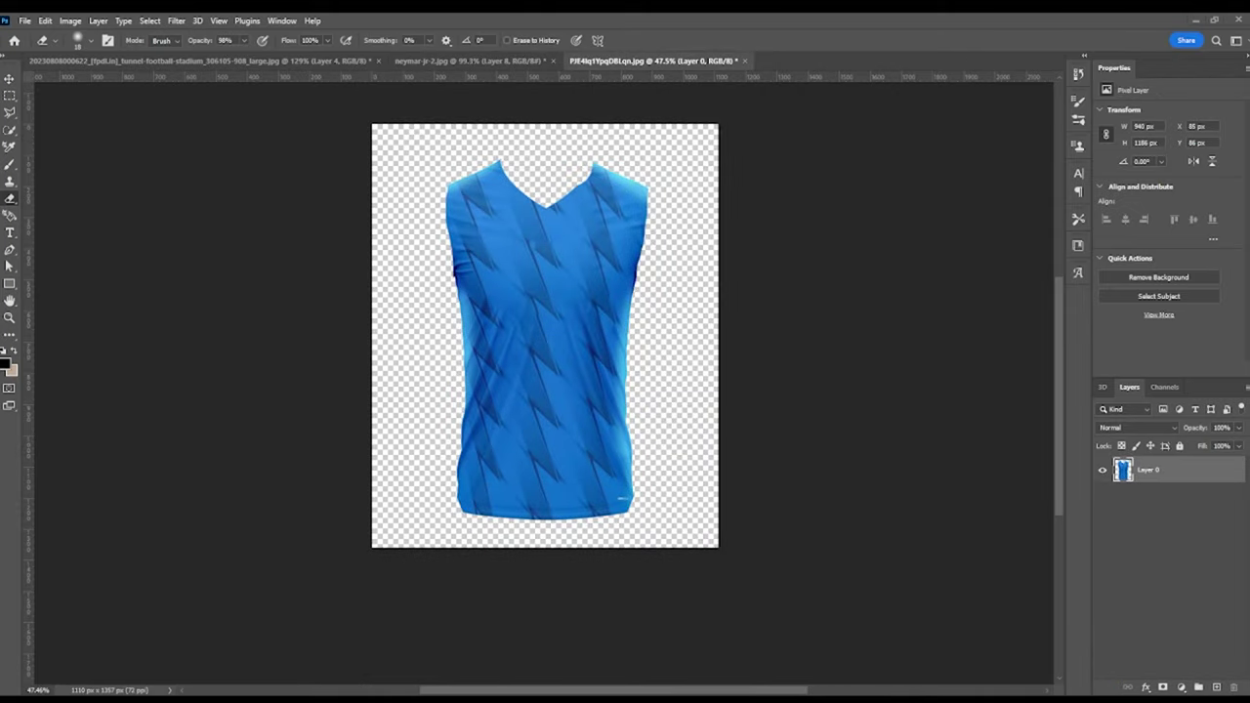
pyautogui.moveTo(557, 423); pyautogui.dragTo(557, 423)
pyautogui.press('Return')
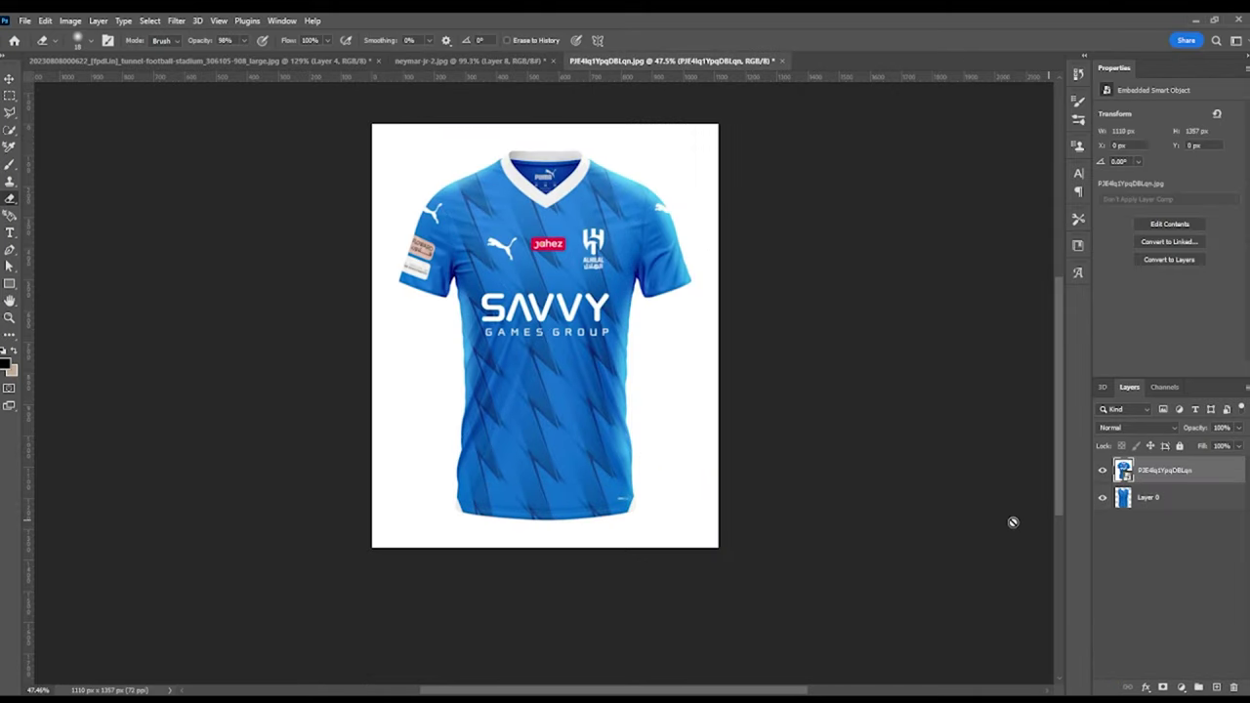
pyautogui.scroll(5, 373, 229)
# Step: Lasso the jersey's sleeve cuff and drag it onto the player's shirt
pyautogui.click(10, 112)
pyautogui.scroll(1, 279, 370)
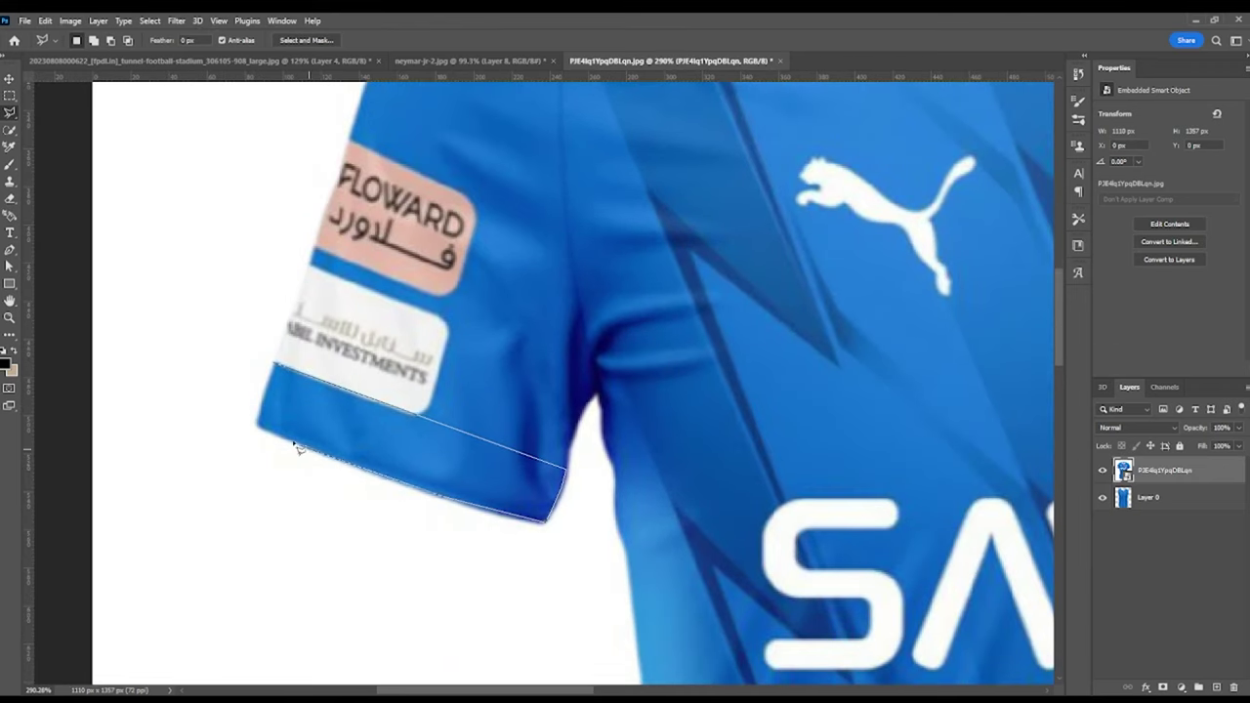
pyautogui.scroll(-5, 298, 447)
pyautogui.press('v')
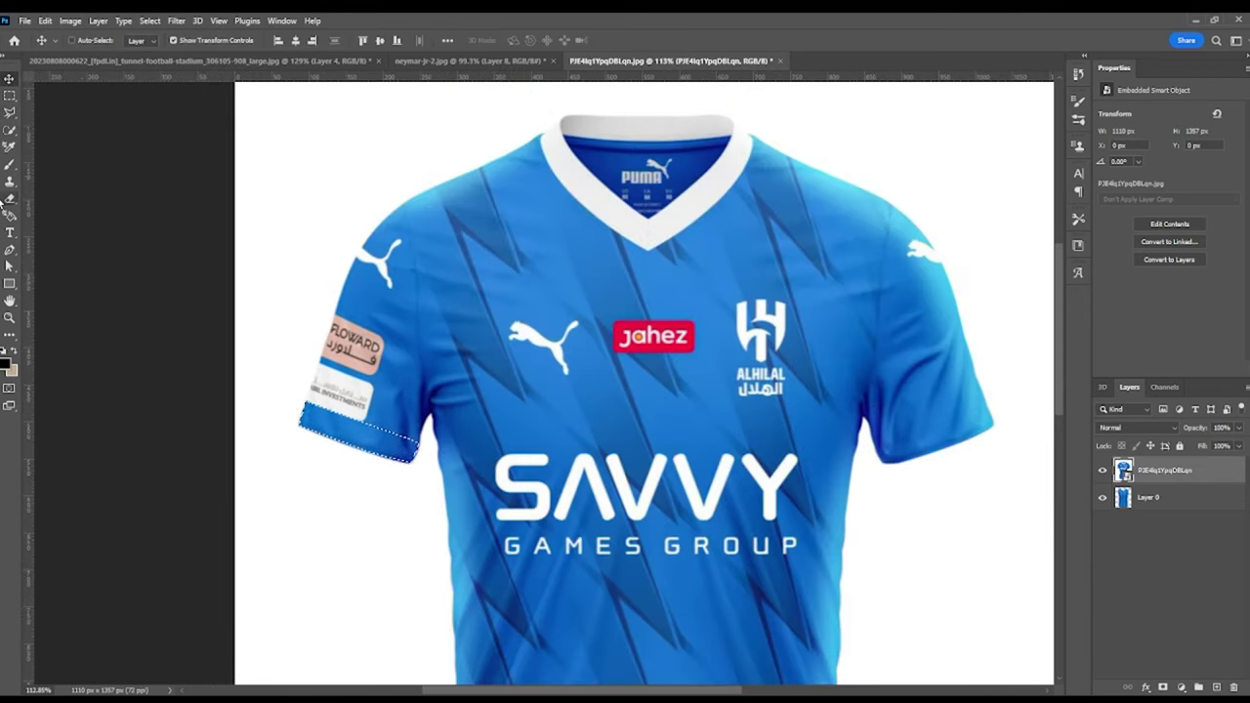
pyautogui.moveTo(324, 430)
pyautogui.mouseDown()
pyautogui.moveTo(723, 436)
pyautogui.moveTo(635, 386)
pyautogui.mouseUp()
pyautogui.scroll(5, 626, 381)
# Step: Shrink the cuff to about half size and warp it along the sleeve's curve
pyautogui.hotkey('ctrl', 't')
pyautogui.moveTo(775, 460)
pyautogui.mouseDown()
pyautogui.moveTo(595, 368)
pyautogui.moveTo(723, 334)
pyautogui.mouseUp()
pyautogui.scroll(1, 547, 356)
pyautogui.click(584, 40)
pyautogui.moveTo(396, 261); pyautogui.dragTo(388, 233)
pyautogui.moveTo(674, 395); pyautogui.dragTo(682, 403)
pyautogui.moveTo(528, 293); pyautogui.dragTo(528, 304)
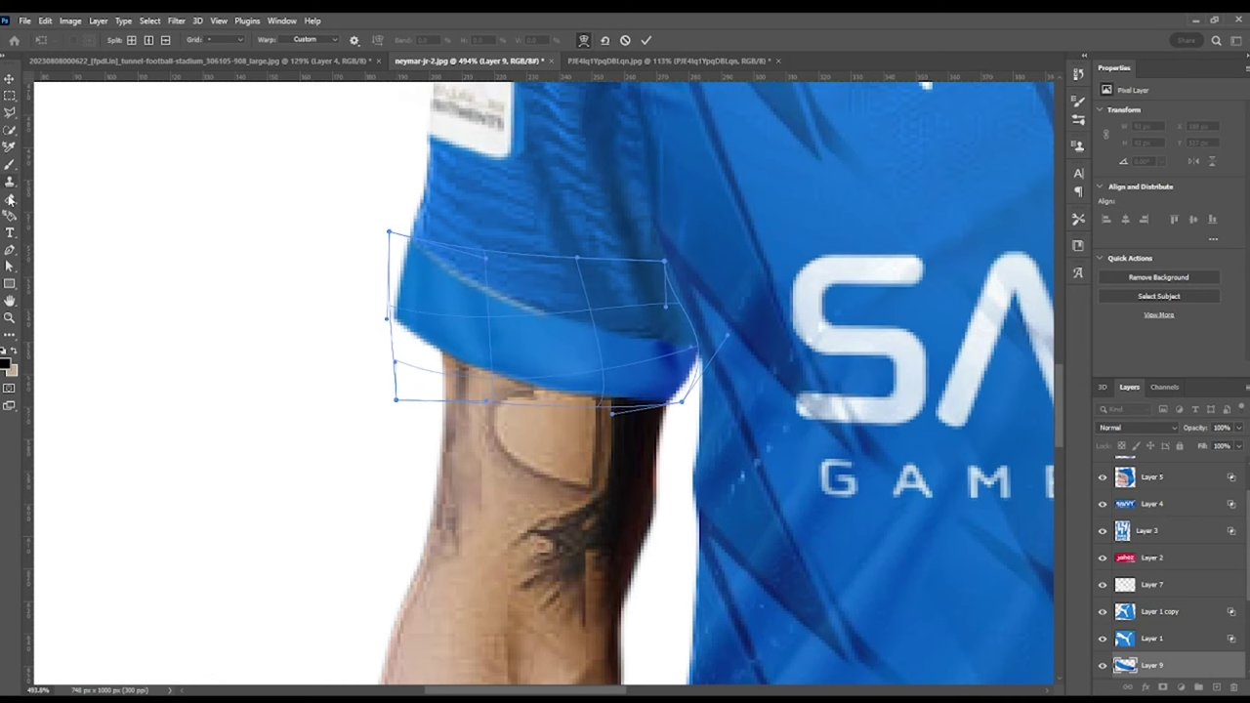
pyautogui.press('Return')
# Step: Warp the cuff again, pulling its top edge upward
pyautogui.scroll(-10, 476, 335)
pyautogui.scroll(3, 476, 335)
pyautogui.scroll(5, 476, 335)
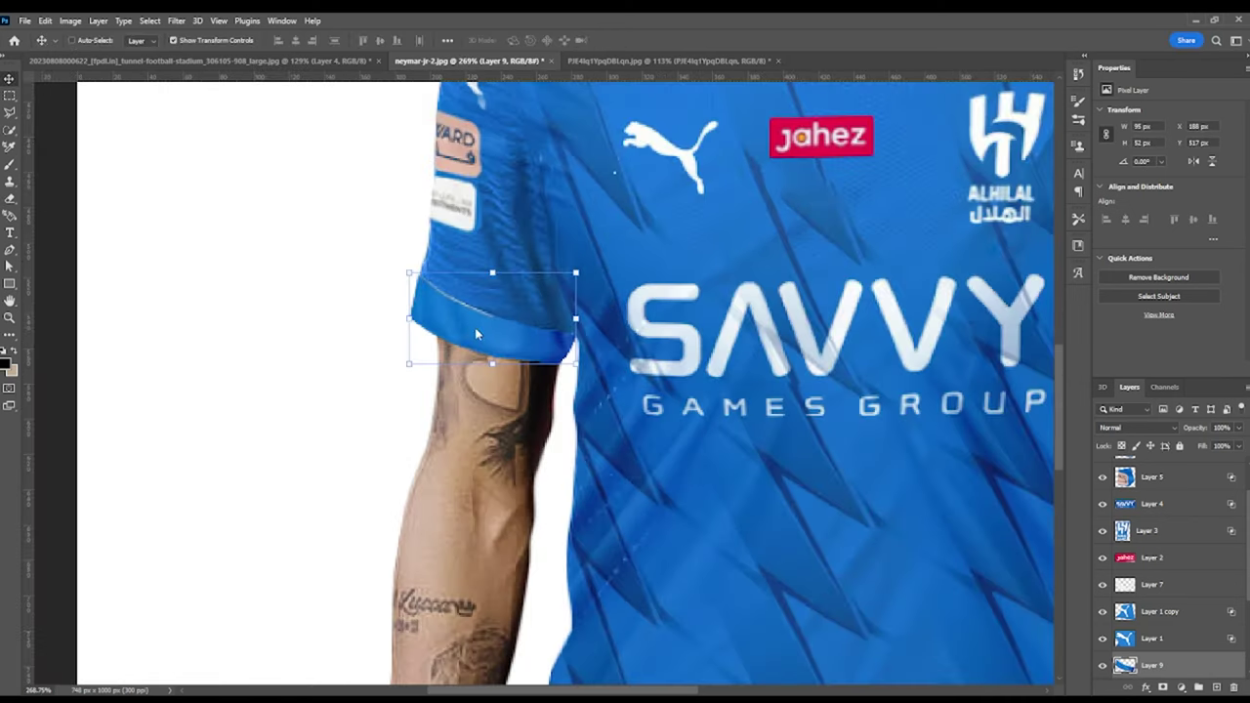
pyautogui.hotkey('ctrl', 't')
pyautogui.click(584, 40)
pyautogui.moveTo(499, 281); pyautogui.dragTo(504, 191)
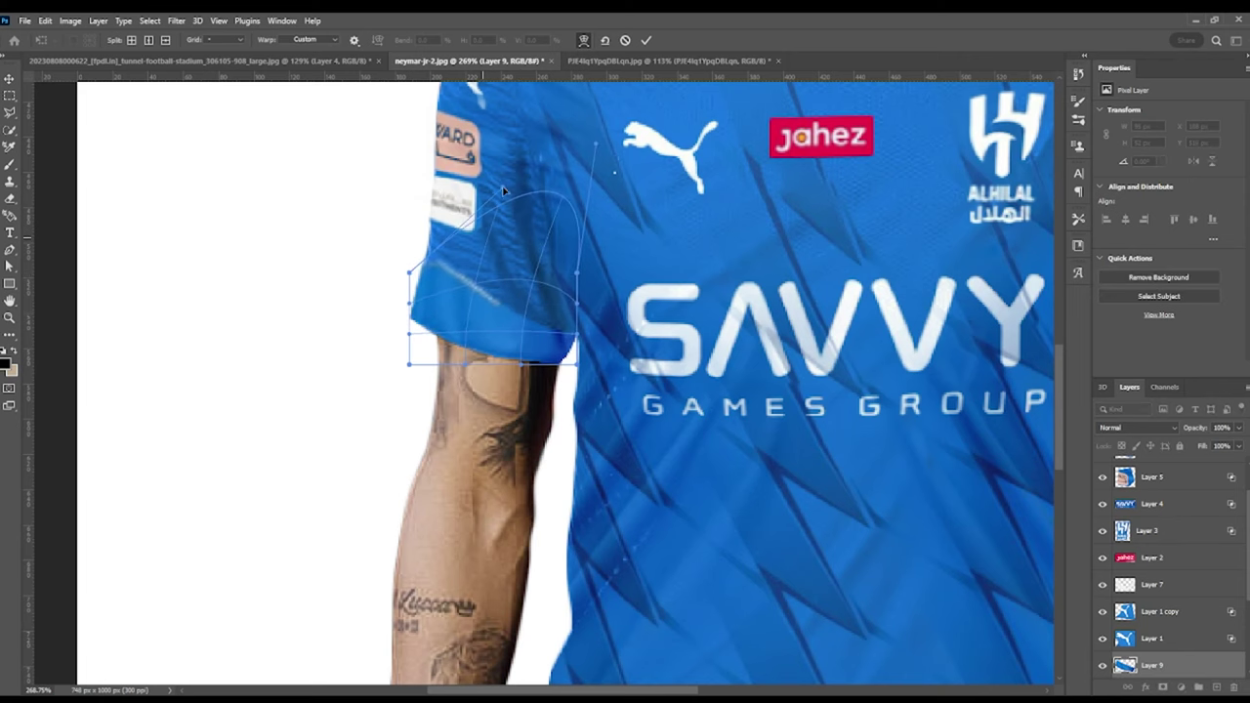
pyautogui.press('Return')
pyautogui.press('e')
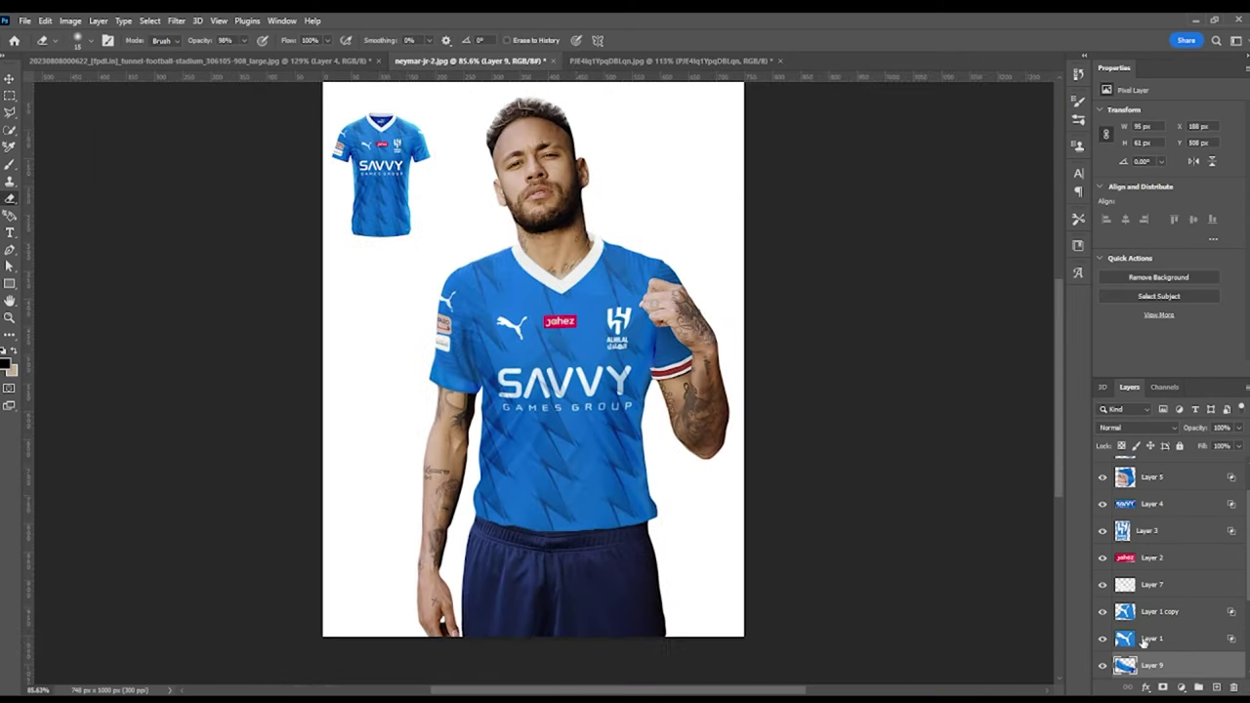
# Step: Lower the Hue/Saturation Lightness to darken the jersey, comparing it with the recolour toggled
pyautogui.moveTo(1198, 216); pyautogui.dragTo(1193, 216)
pyautogui.click(1103, 584)
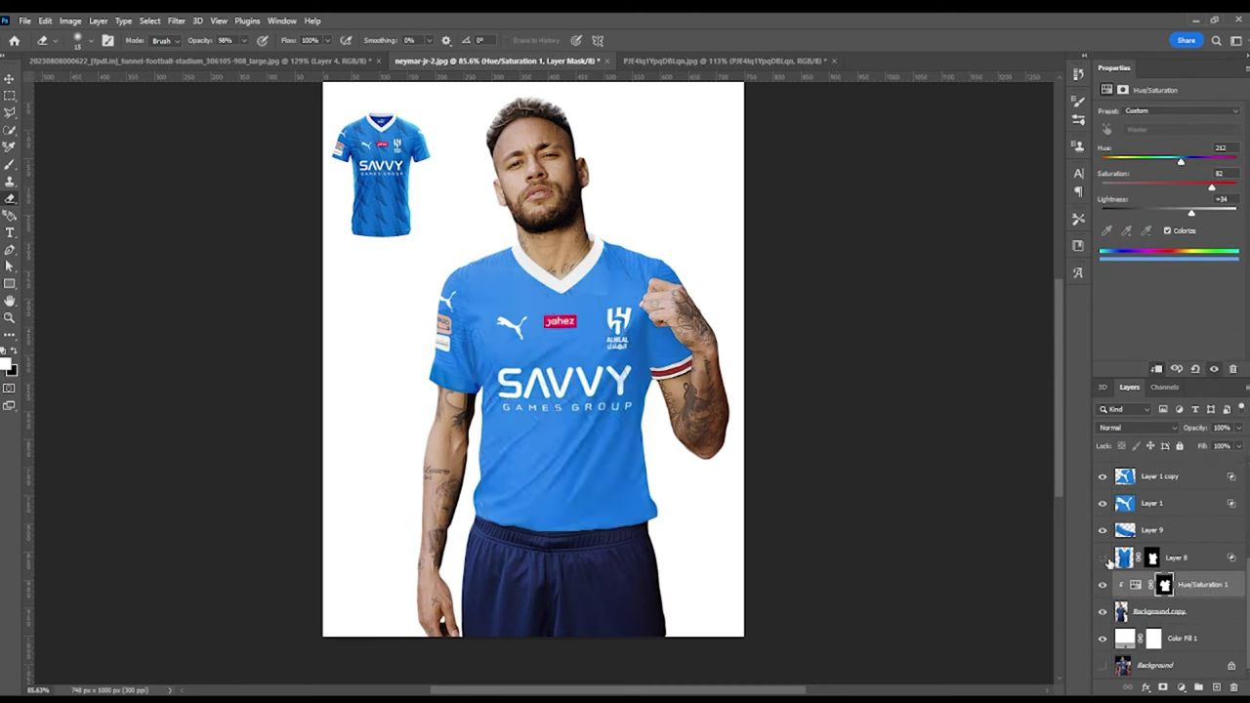
pyautogui.click(1103, 584)
pyautogui.scroll(3, 628, 350)
pyautogui.click(1103, 584)
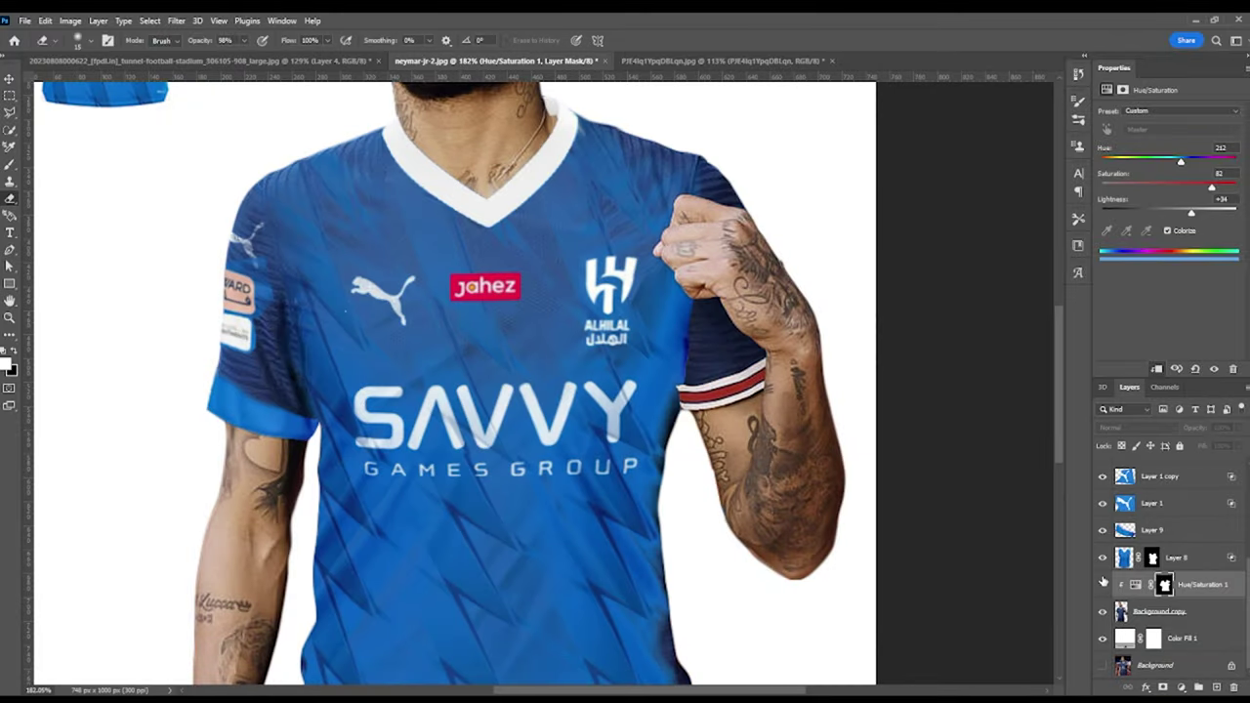
pyautogui.click(1103, 585)
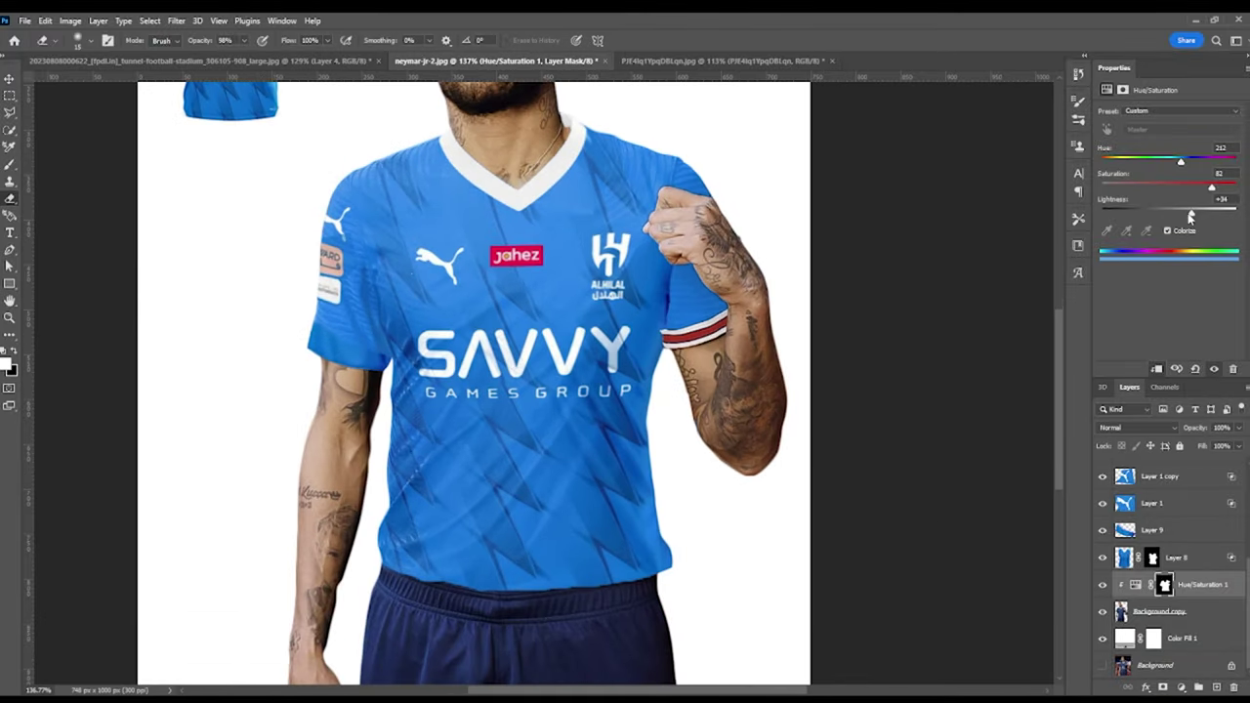
pyautogui.moveTo(1191, 216); pyautogui.dragTo(1188, 216)
# Step: Add a Levels layer clipped above Layer 9, moving its white input left to brighten the cuff
pyautogui.scroll(-3, 561, 278)
pyautogui.scroll(2, 562, 279)
pyautogui.scroll(2, 561, 279)
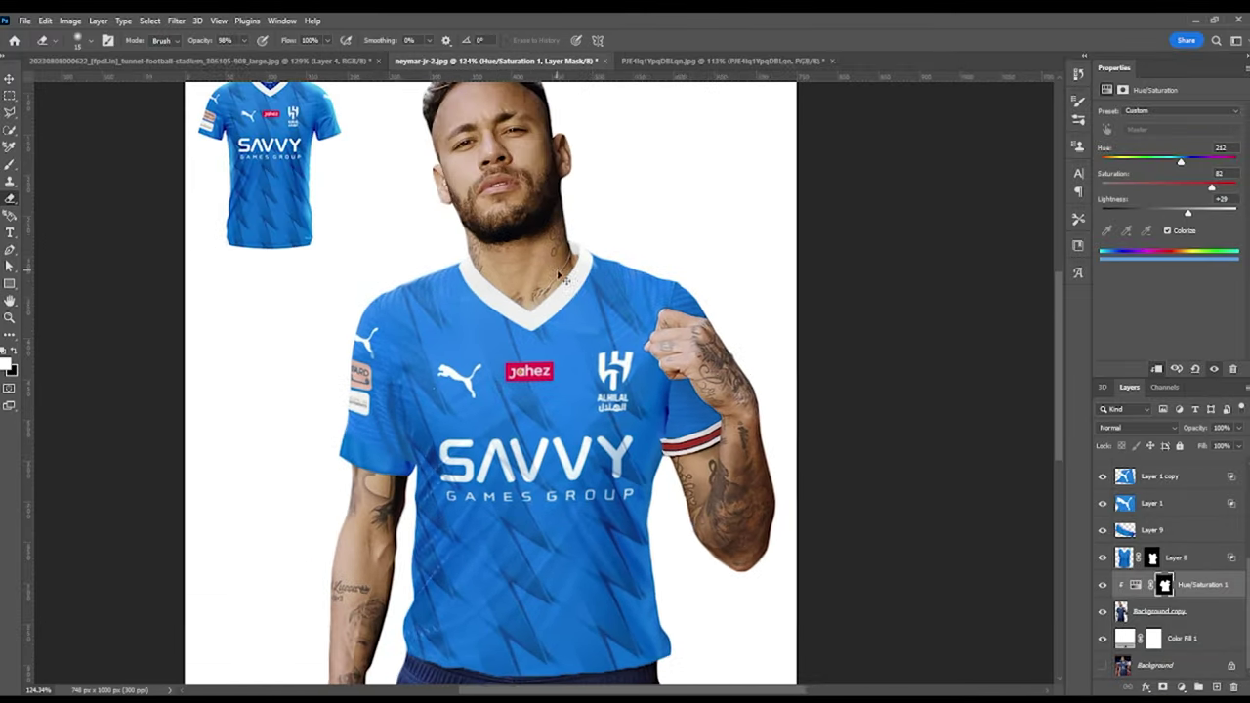
pyautogui.scroll(2, 359, 508)
pyautogui.scroll(2, 360, 507)
pyautogui.click(1187, 531)
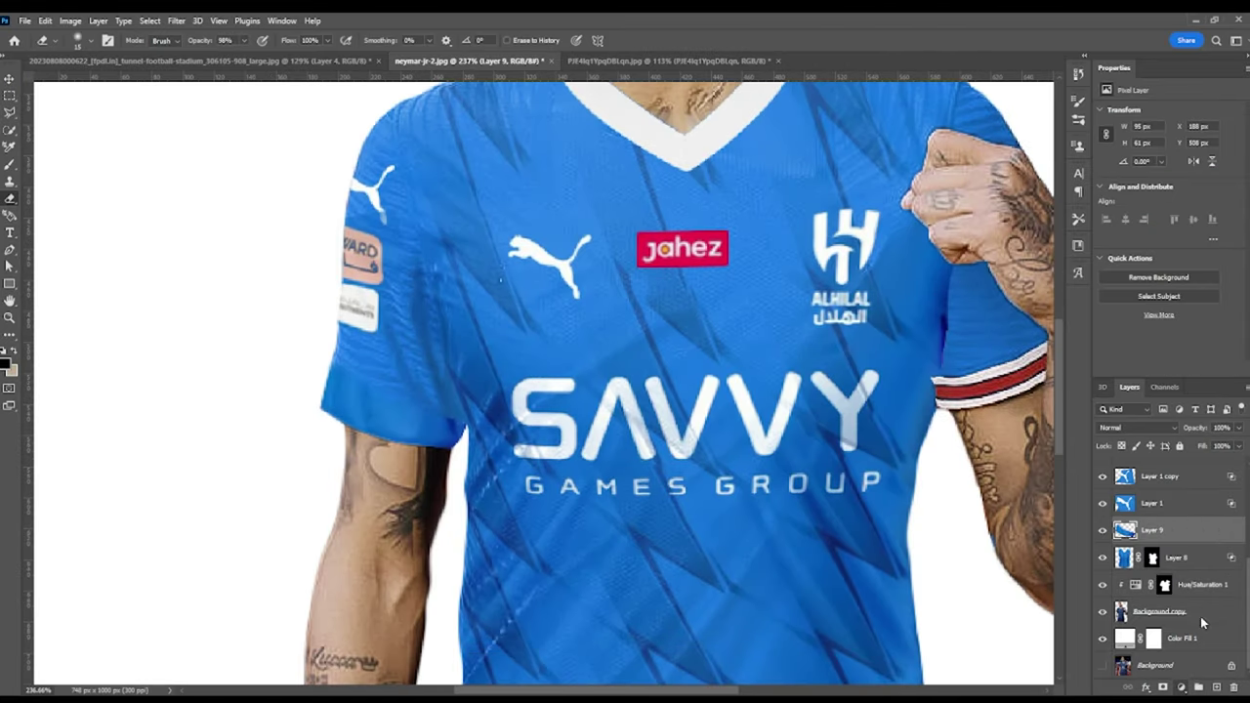
pyautogui.hotkey('ctrl', 'l')
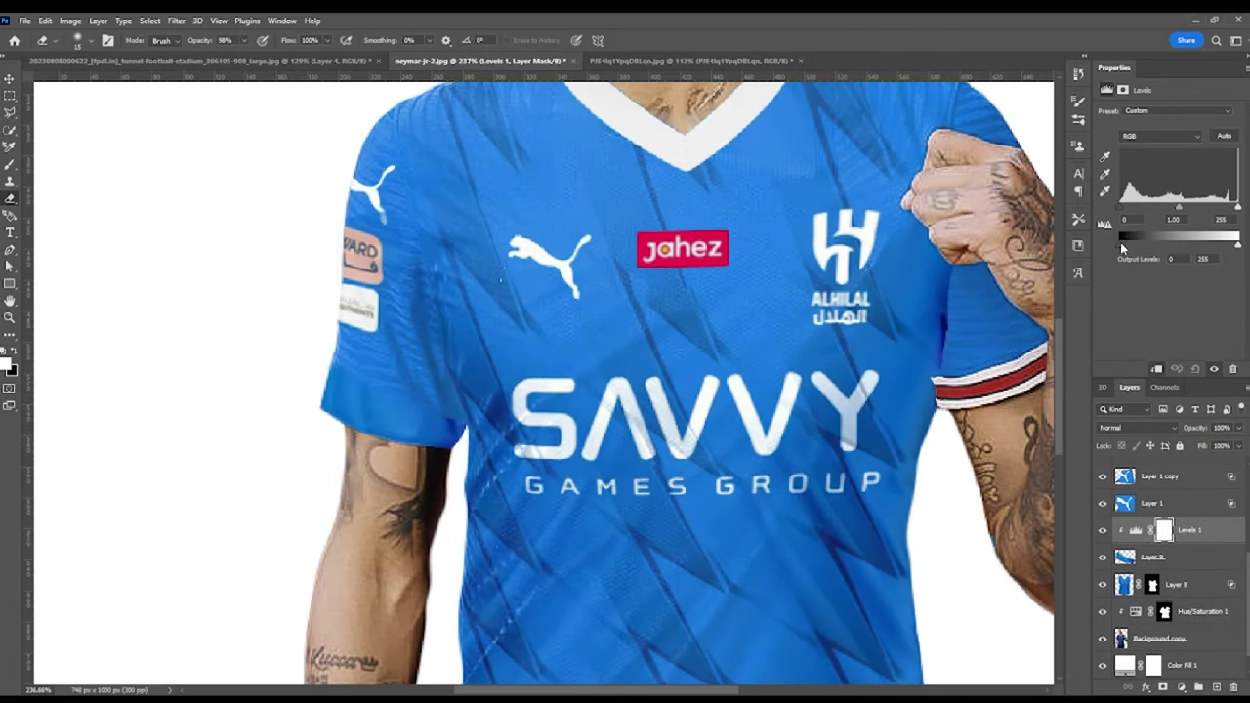
pyautogui.moveTo(1237, 209); pyautogui.dragTo(1222, 208)
# Step: Fit the image to the window and switch back to the reference jersey document
pyautogui.hotkey('ctrl', '0')
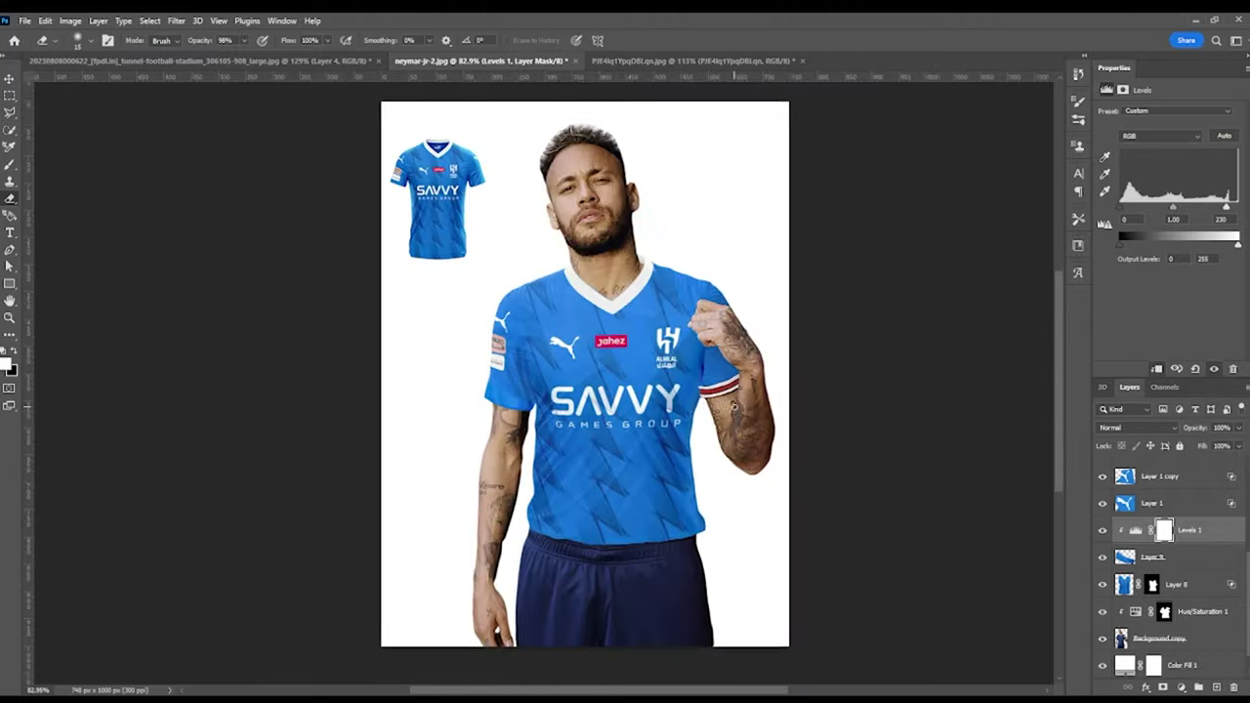
pyautogui.hotkey('ctrl', 'Tab')
pyautogui.click(10, 86)
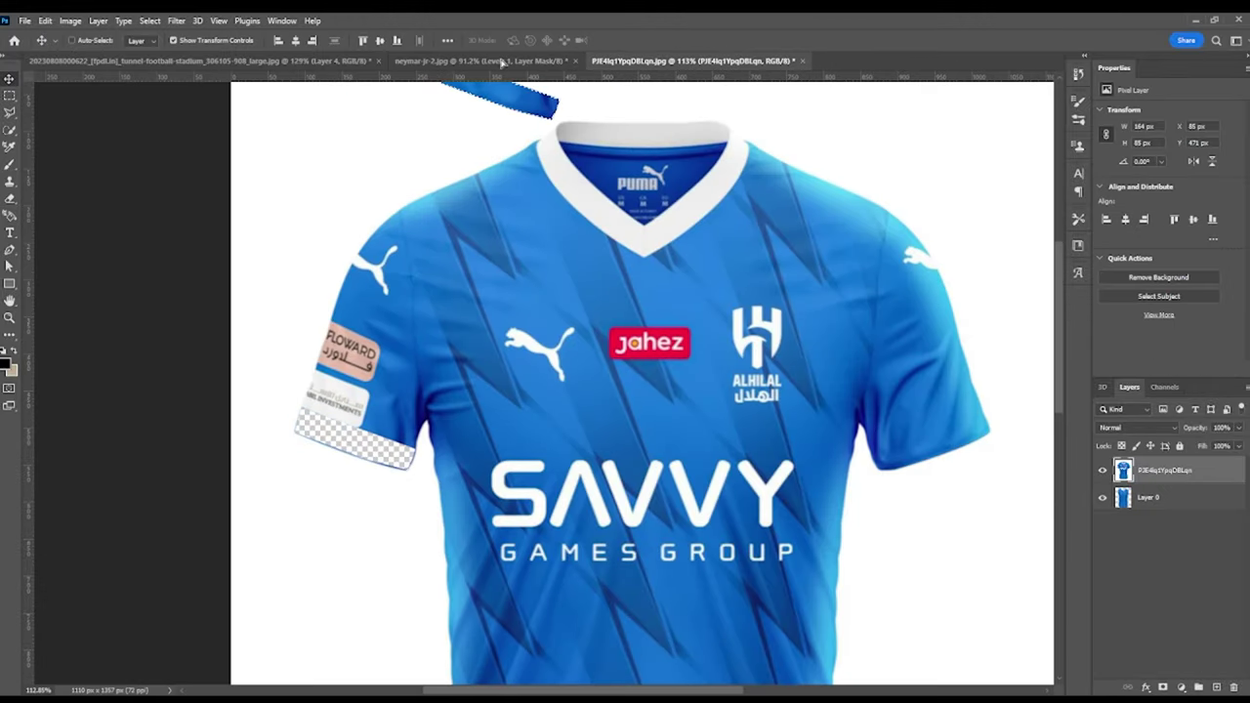
# Step: Bring the cuff piece into the player file as Layer 10 and warp it over the striped band
pyautogui.moveTo(351, 430); pyautogui.dragTo(752, 439)
pyautogui.hotkey('ctrl', 't')
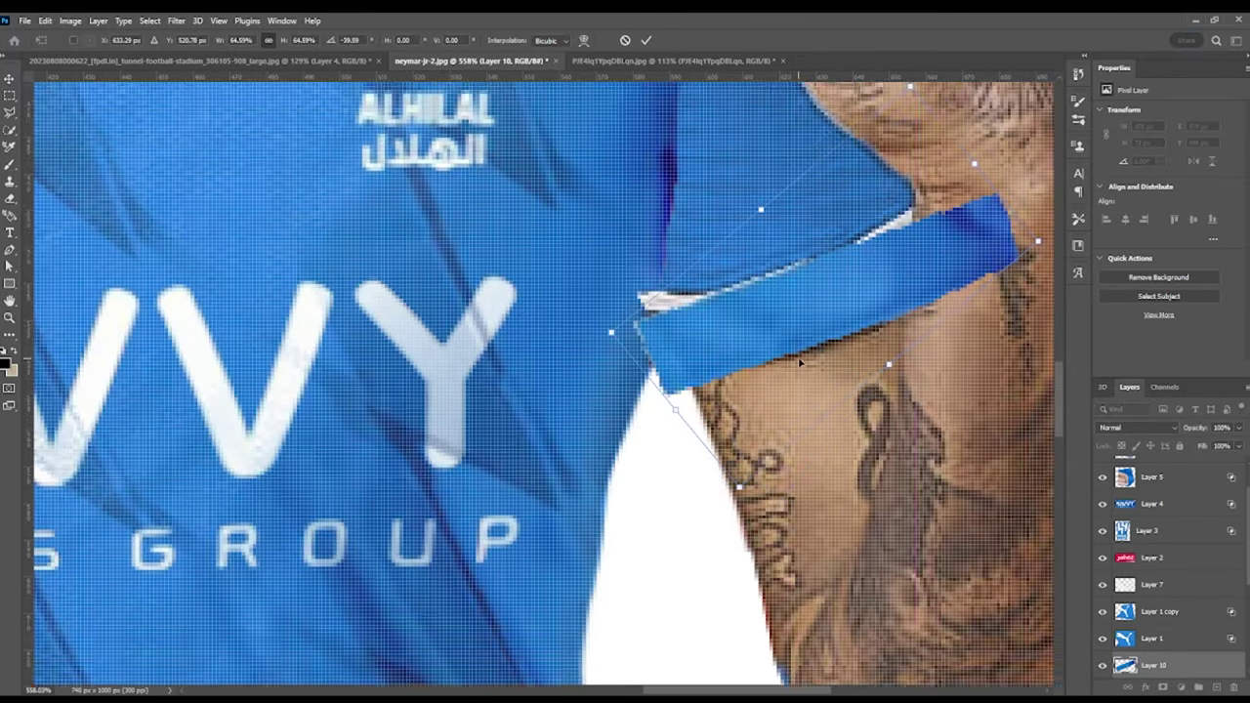
pyautogui.scroll(2, 784, 454)
pyautogui.click(584, 40)
pyautogui.moveTo(977, 264)
pyautogui.mouseDown()
pyautogui.moveTo(776, 365)
pyautogui.moveTo(606, 334)
pyautogui.mouseUp()
pyautogui.moveTo(652, 418); pyautogui.dragTo(795, 371)
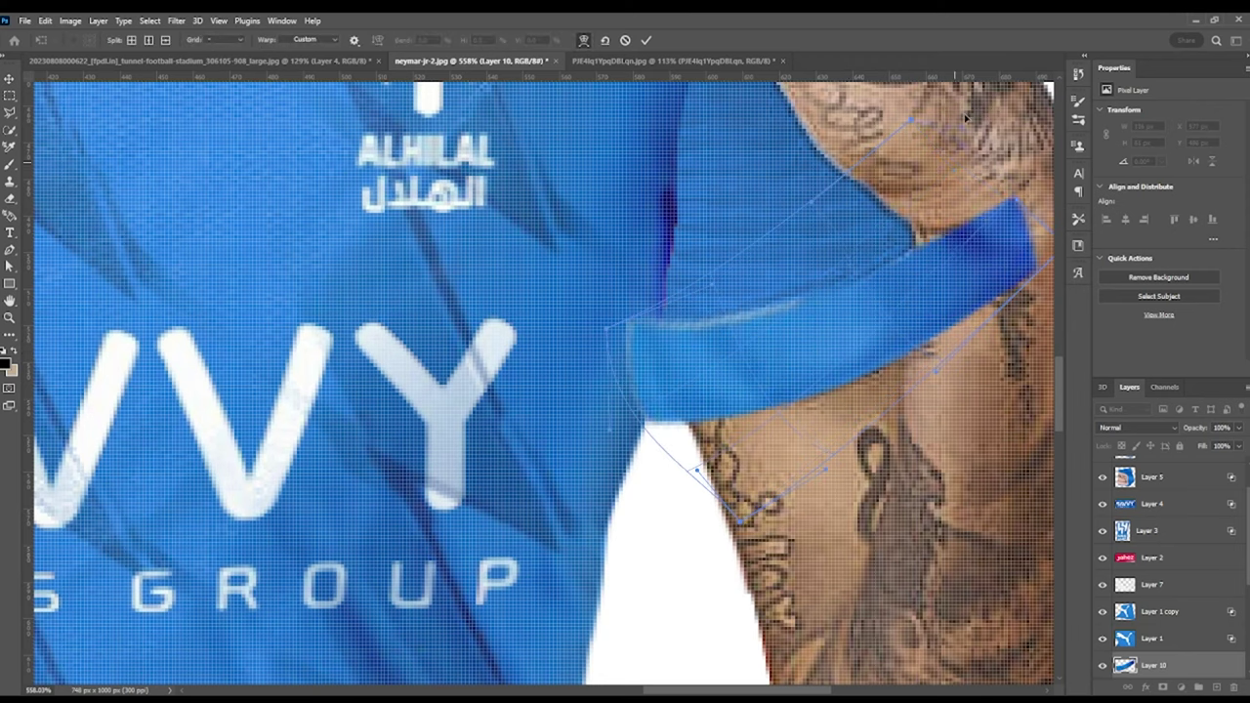
pyautogui.scroll(2, 720, 365)
pyautogui.moveTo(670, 320); pyautogui.dragTo(863, 417)
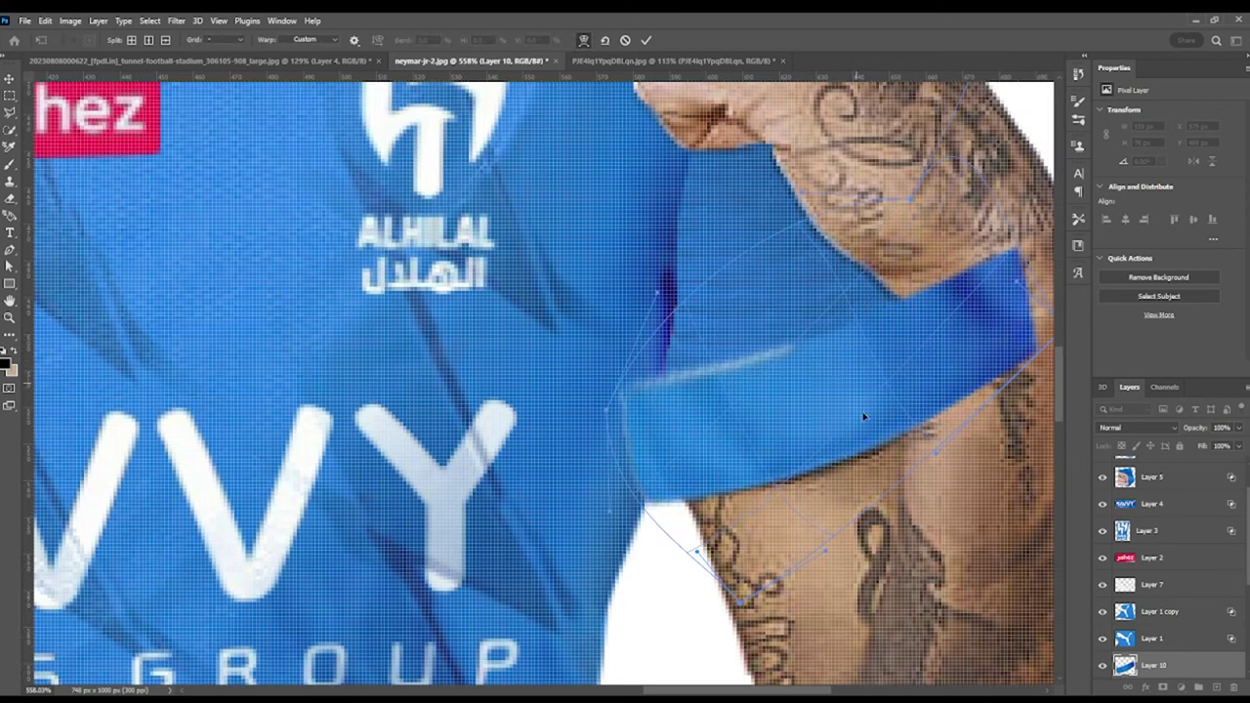
pyautogui.press('Return')
pyautogui.click(12, 202)
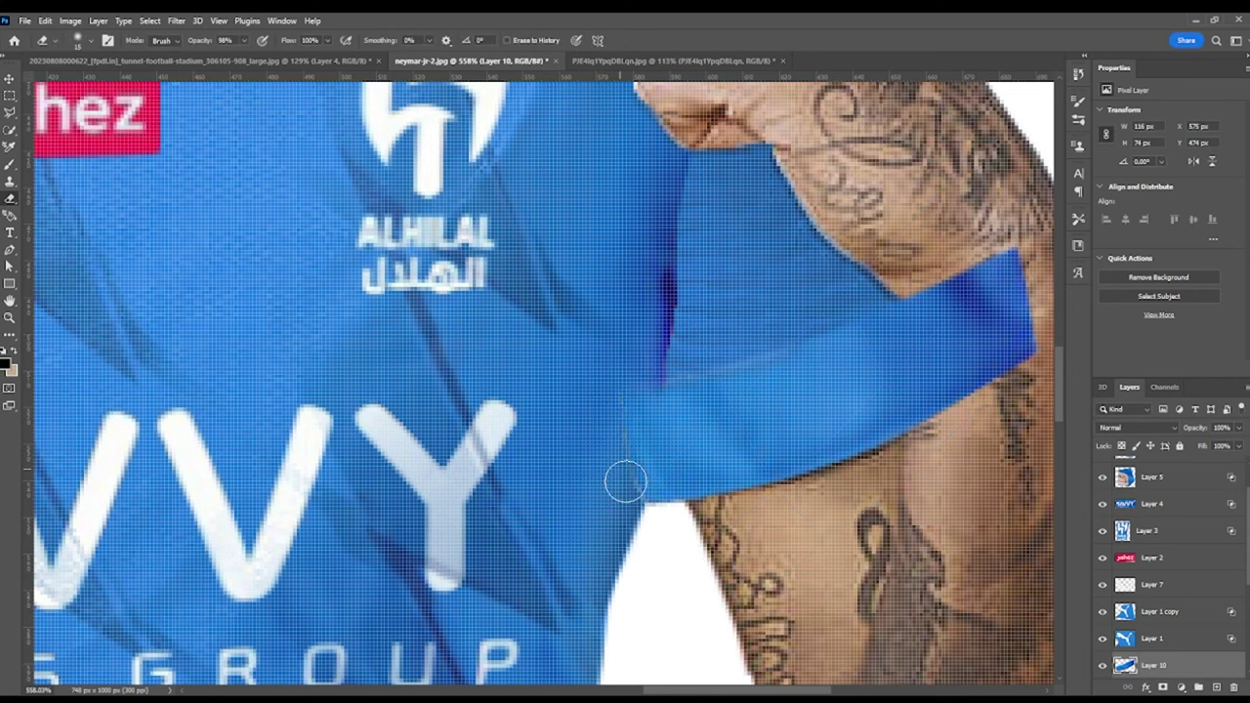
# Step: Erase the excess cuff overlapping the arm, checking alignment at reduced opacity
pyautogui.scroll(-5, 622, 407)
pyautogui.press('3')
pyautogui.press('9')
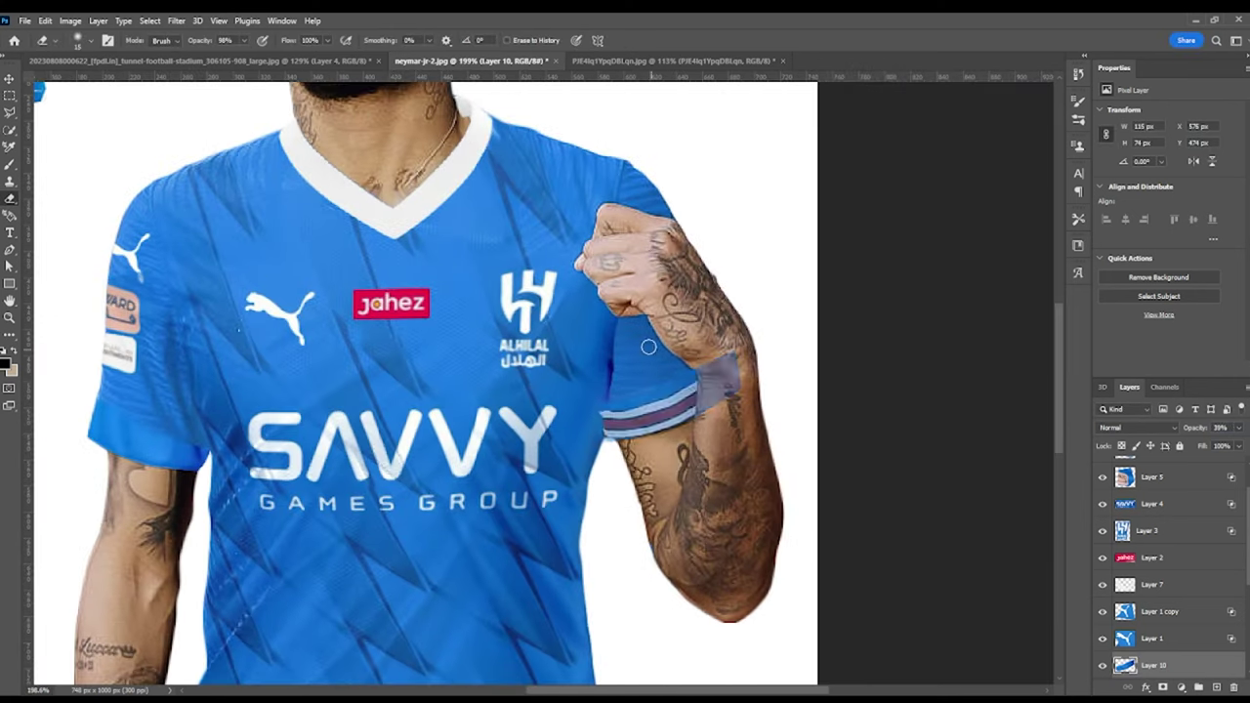
pyautogui.scroll(5, 841, 452)
pyautogui.moveTo(694, 347)
pyautogui.mouseDown()
pyautogui.moveTo(713, 459)
pyautogui.moveTo(762, 342)
pyautogui.mouseUp()
pyautogui.press(']')
pyautogui.press('0')
# Step: Alt-drag a copy of the Levels adjustment above the new cuff and lower its output white
pyautogui.scroll(-5, 728, 374)
pyautogui.scroll(3, 586, 342)
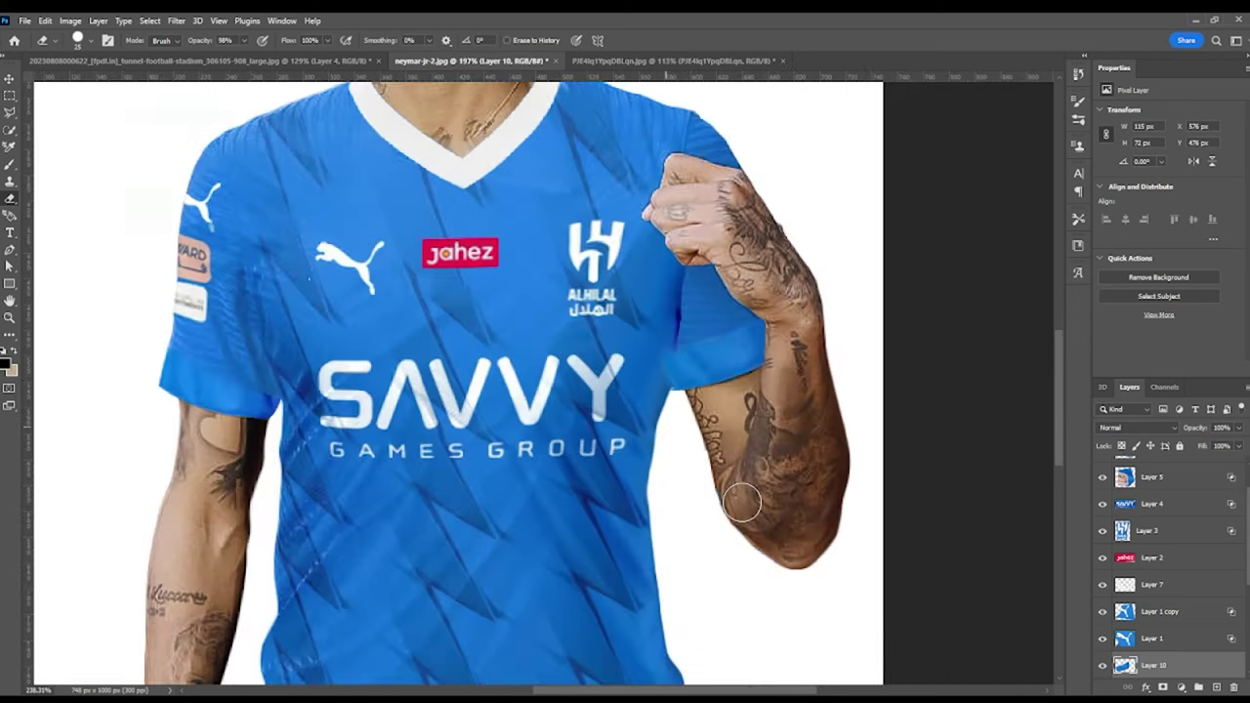
pyautogui.scroll(1, 586, 341)
pyautogui.scroll(-1, 1163, 576)
pyautogui.moveTo(1138, 584); pyautogui.dragTo(1141, 557)
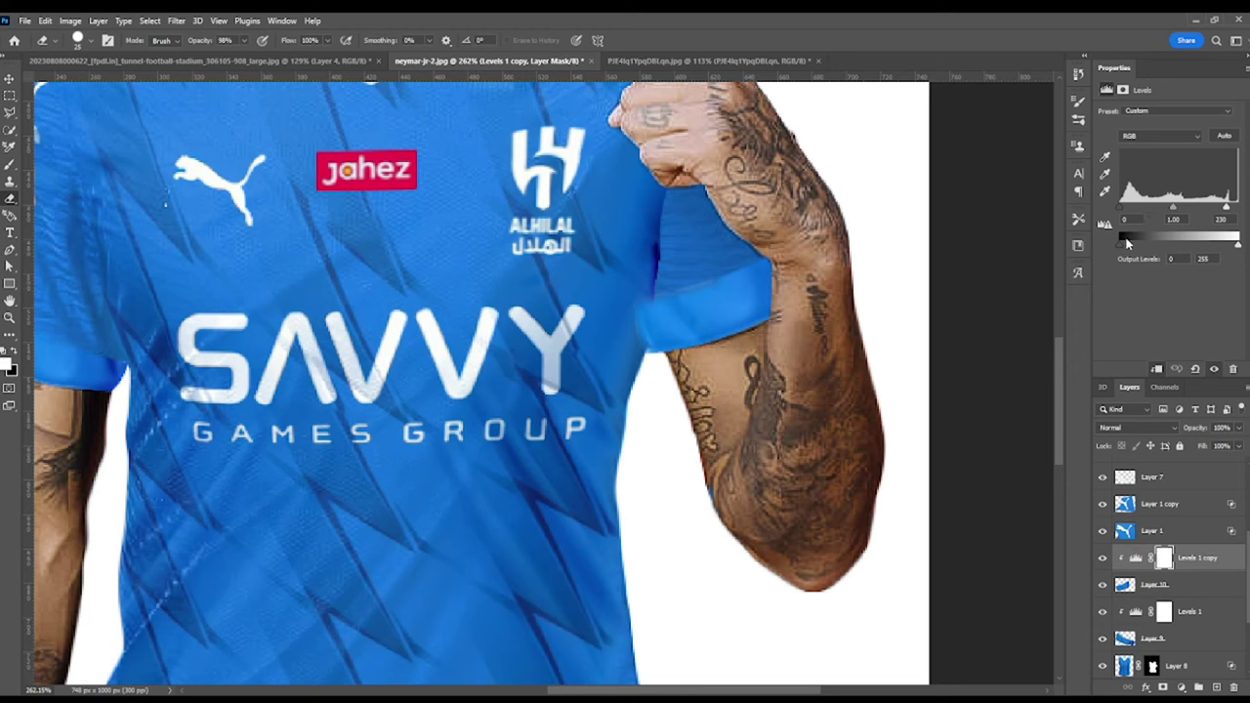
pyautogui.moveTo(1239, 244)
pyautogui.mouseDown()
pyautogui.moveTo(1219, 247)
pyautogui.moveTo(1238, 207)
pyautogui.mouseUp()
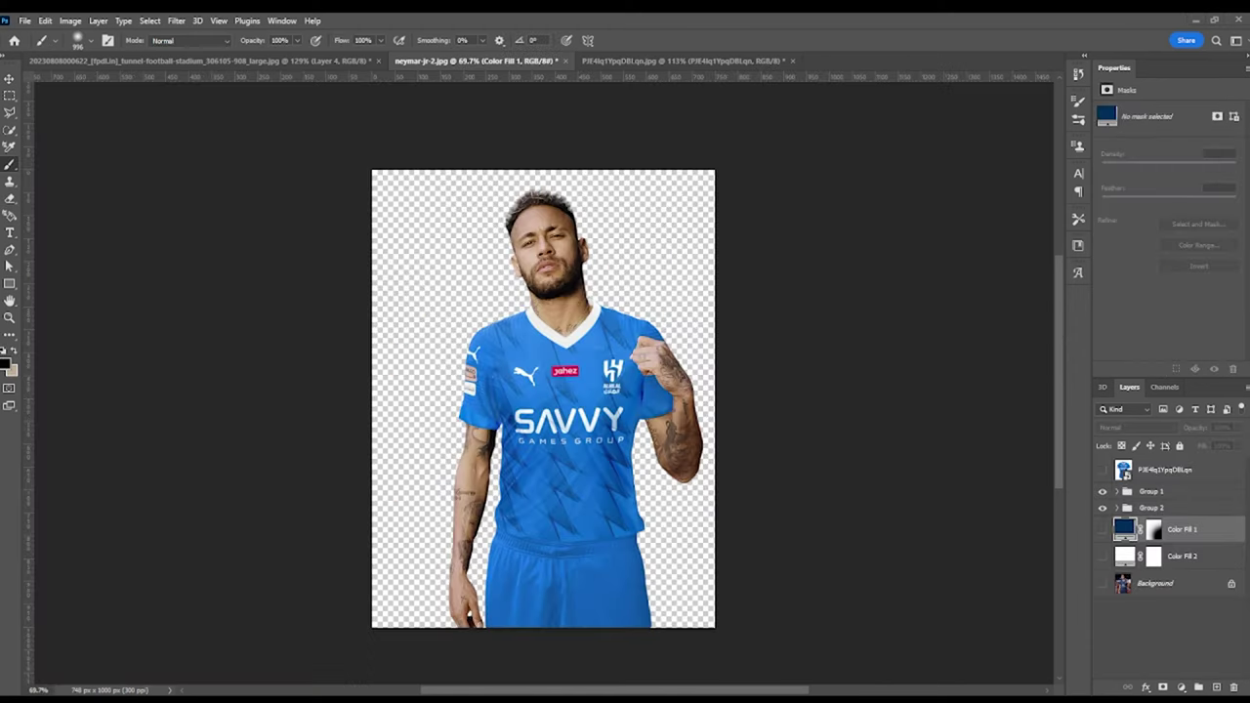
# Step: Place the blurred Al Hilal stadium photo behind the player, scale it to fill the canvas, and nudge it left
pyautogui.moveTo(448, 485); pyautogui.dragTo(450, 486)
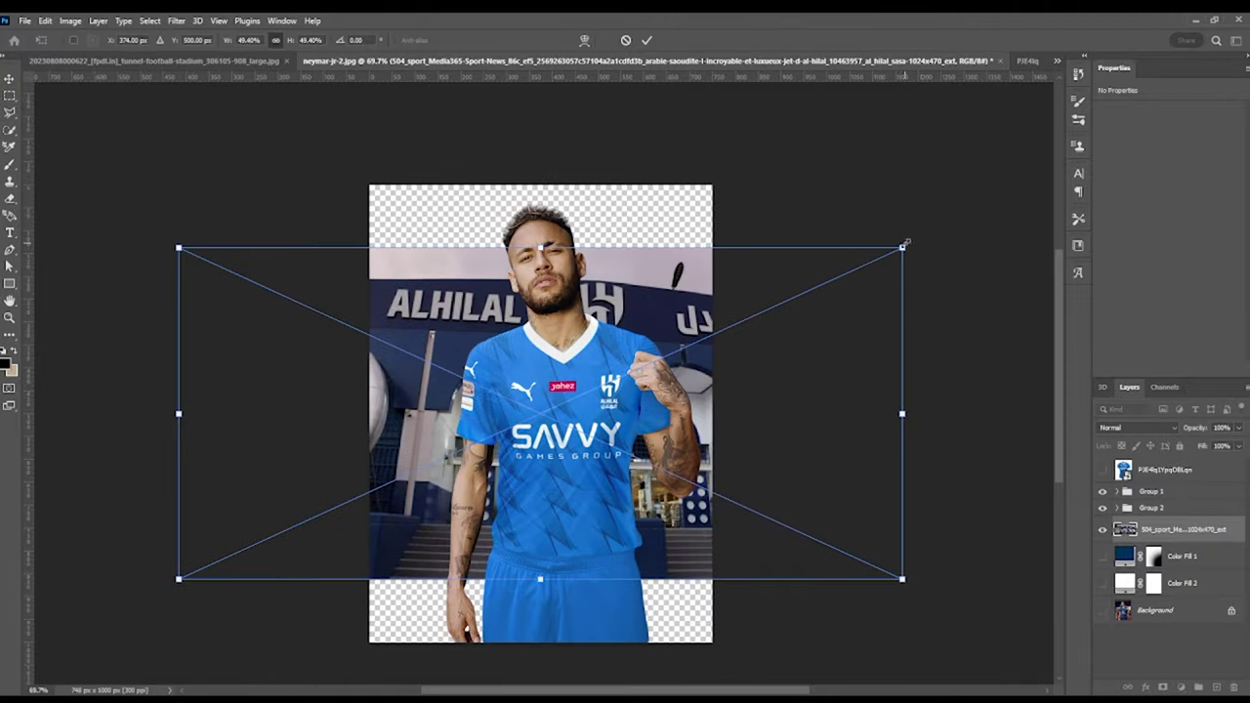
pyautogui.scroll(-3, 633, 392)
pyautogui.moveTo(723, 323); pyautogui.dragTo(740, 322)
pyautogui.press('Return')
pyautogui.scroll(2, 418, 396)
pyautogui.scroll(1, 418, 395)
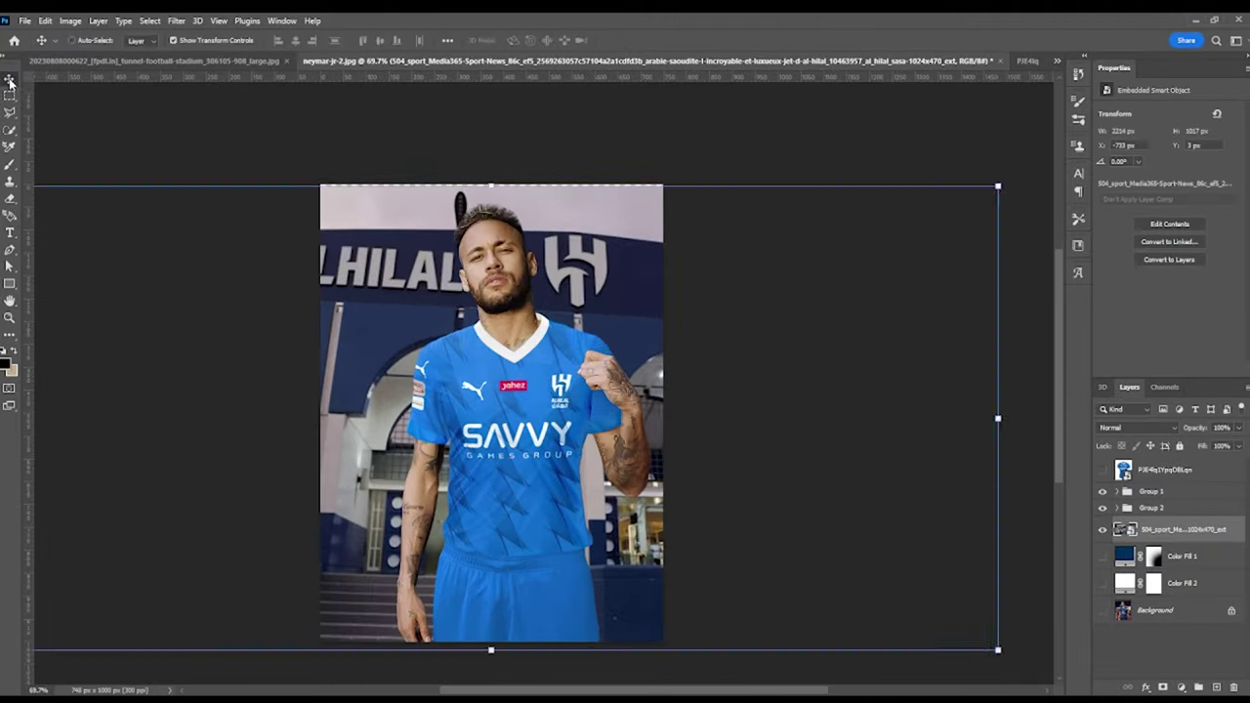
pyautogui.moveTo(527, 354); pyautogui.dragTo(518, 356)
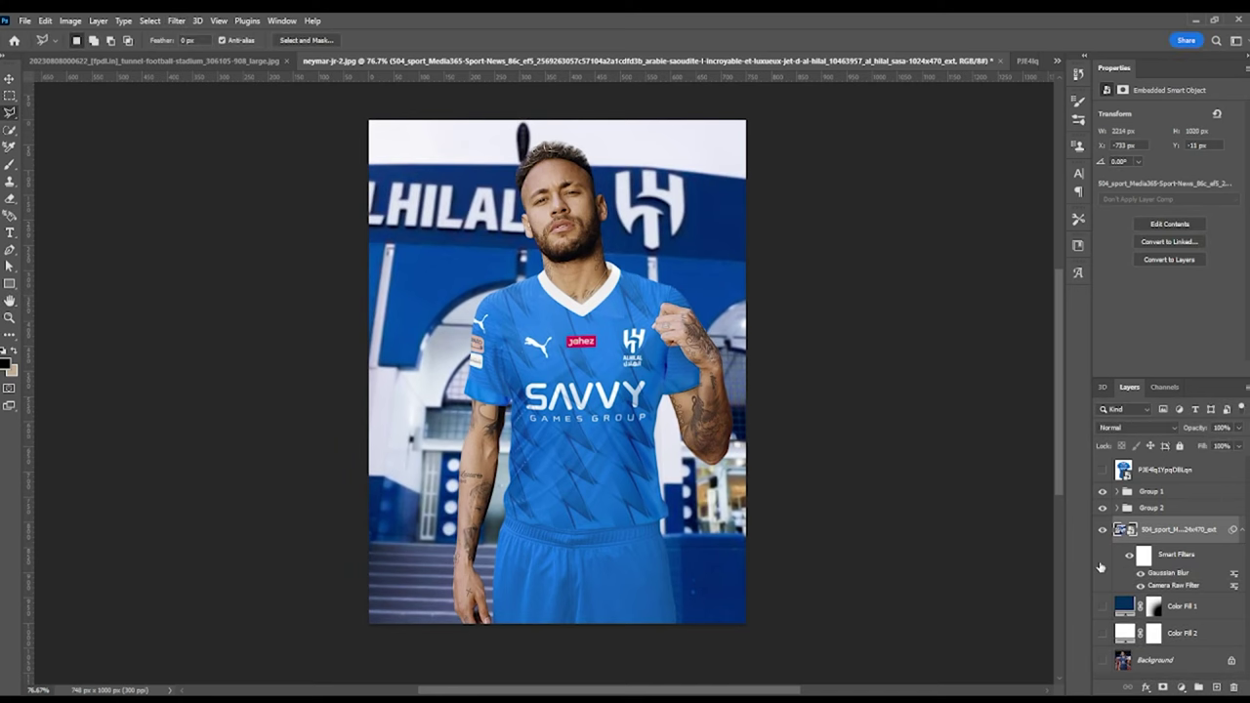
pyautogui.click(1179, 510)
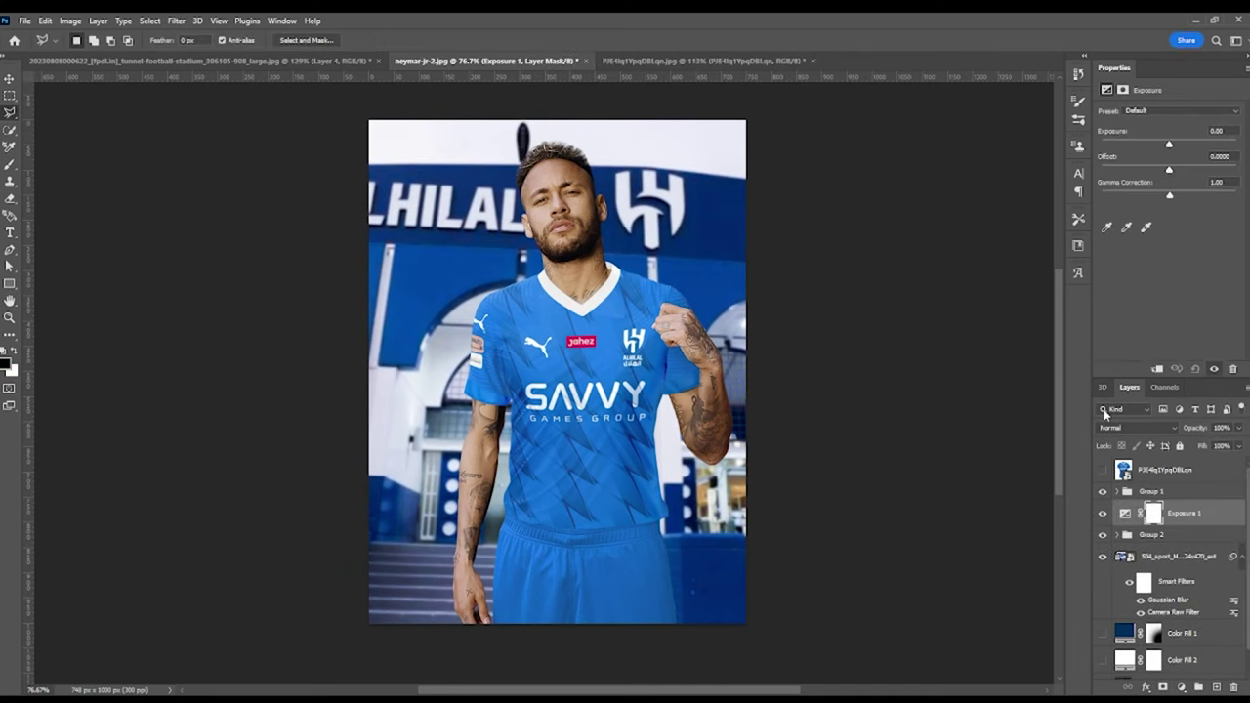
# Step: Set the Exposure adjustment to -5.56, invert its mask to black, and choose a soft low-opacity brush
pyautogui.moveTo(1171, 147); pyautogui.dragTo(1125, 144)
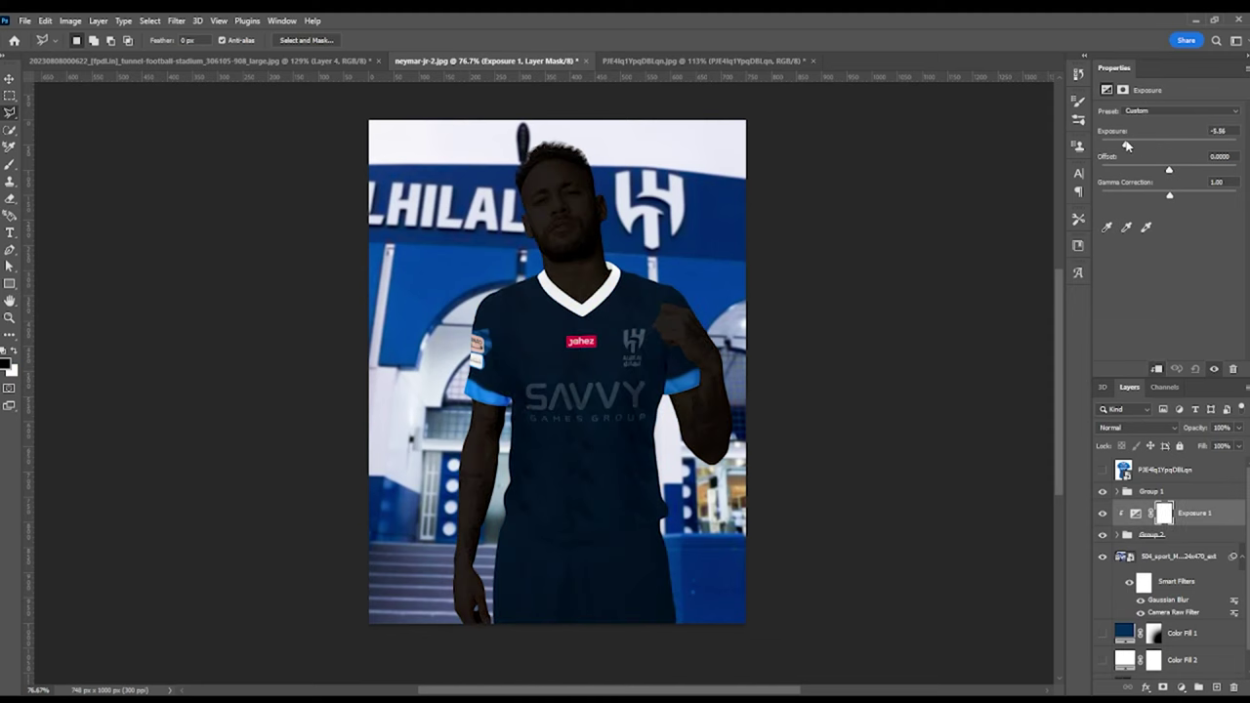
pyautogui.hotkey('ctrl', 'i')
pyautogui.press('b')
pyautogui.moveTo(582, 370); pyautogui.dragTo(573, 355)
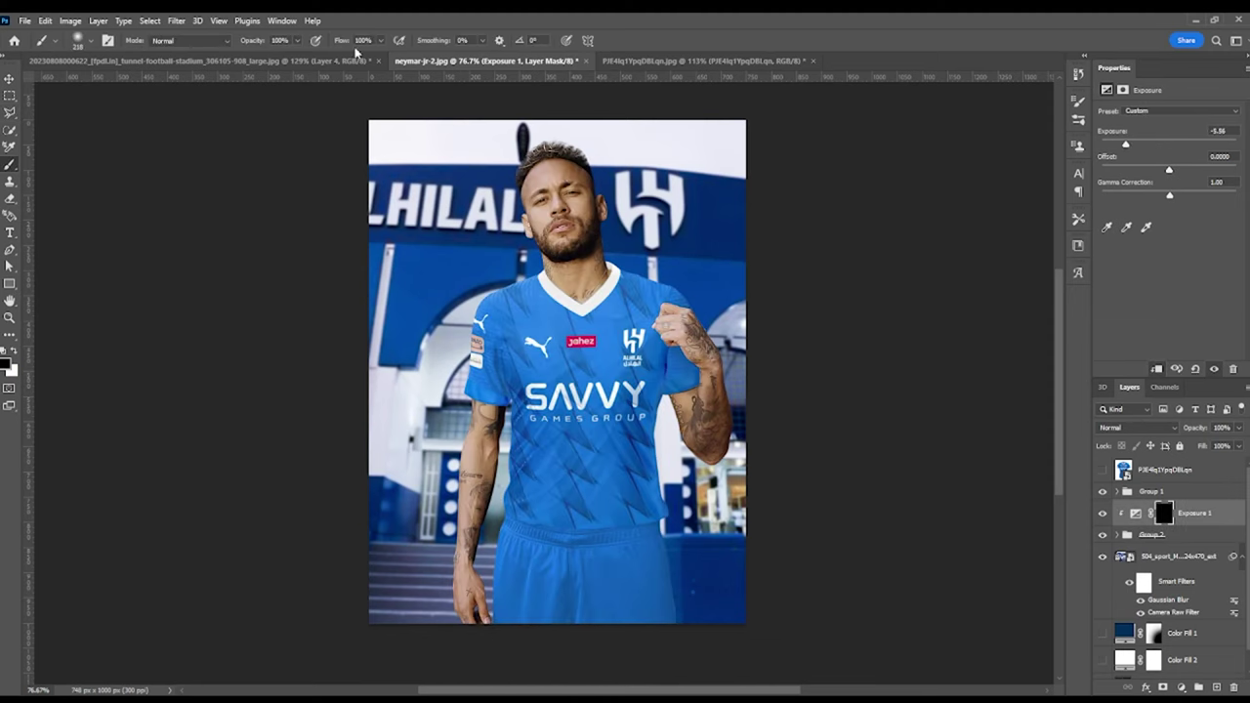
pyautogui.scroll(2, 639, 538)
pyautogui.moveTo(250, 40); pyautogui.dragTo(256, 43)
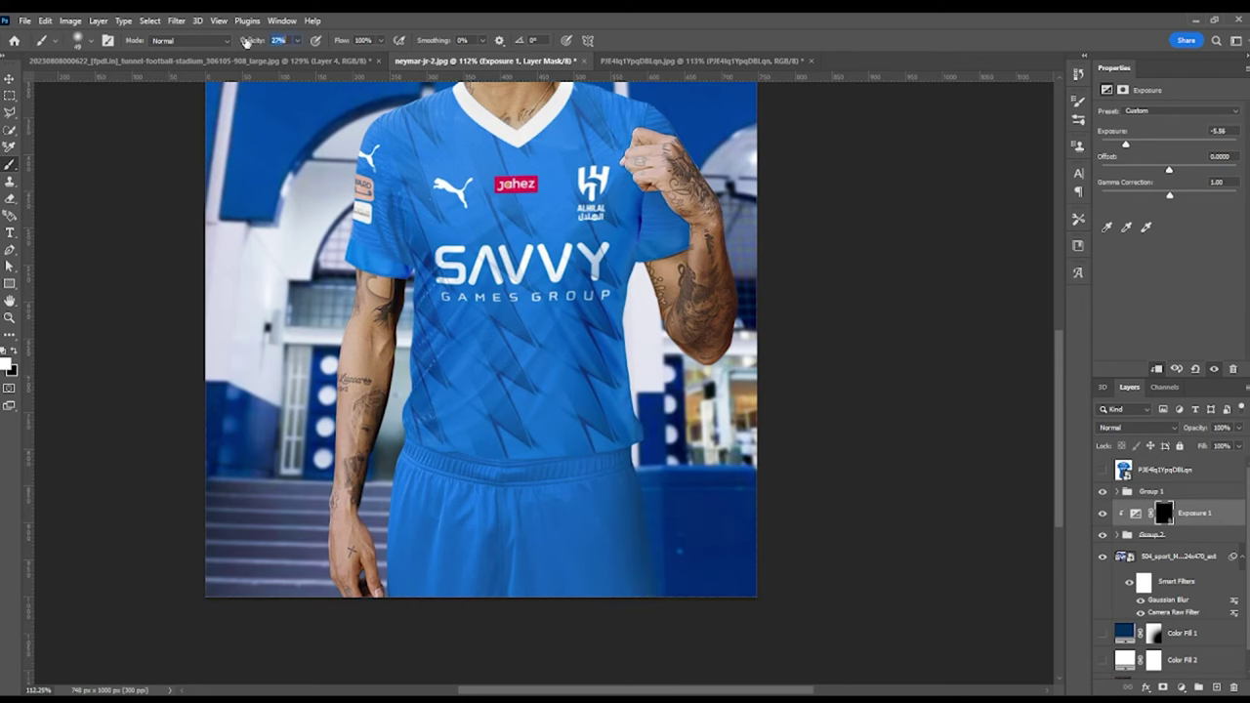
# Step: Paint soft shadows into the shirt folds, compare by toggling Exposure 1 and Group 1, then duplicate the Exposure layer
pyautogui.scroll(-1, 657, 538)
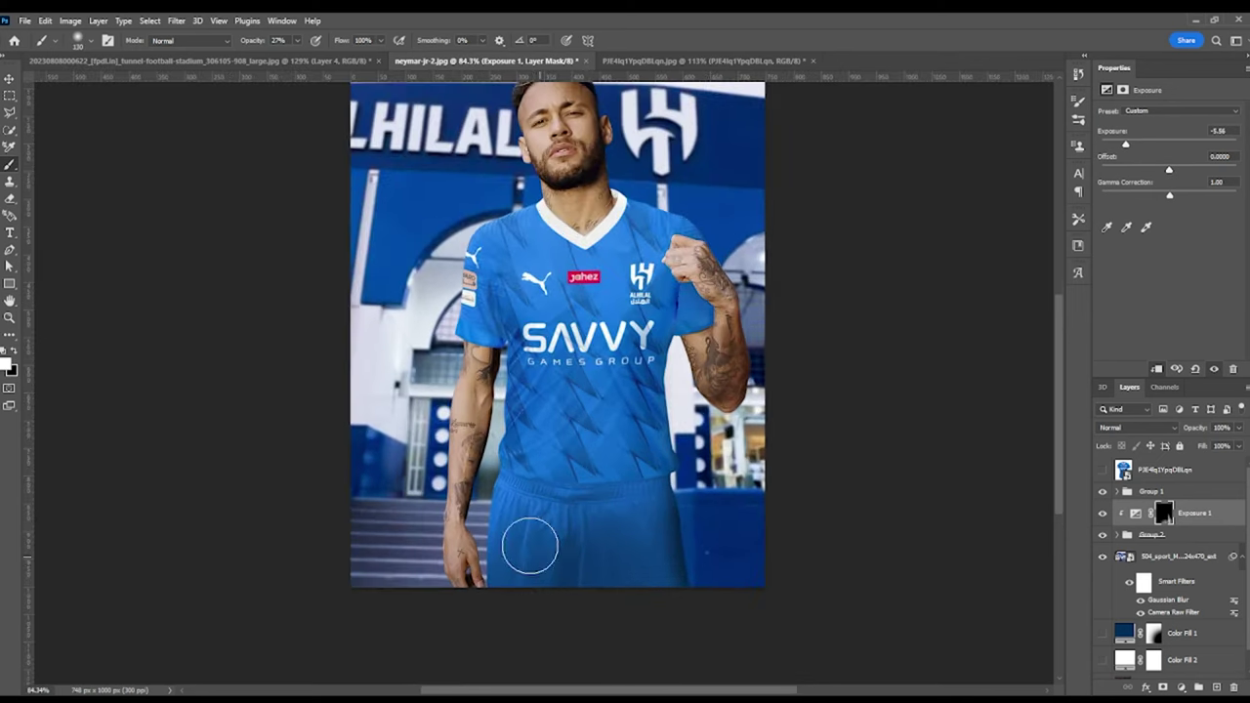
pyautogui.scroll(2, 530, 545)
pyautogui.scroll(-1, 517, 511)
pyautogui.scroll(2, 523, 431)
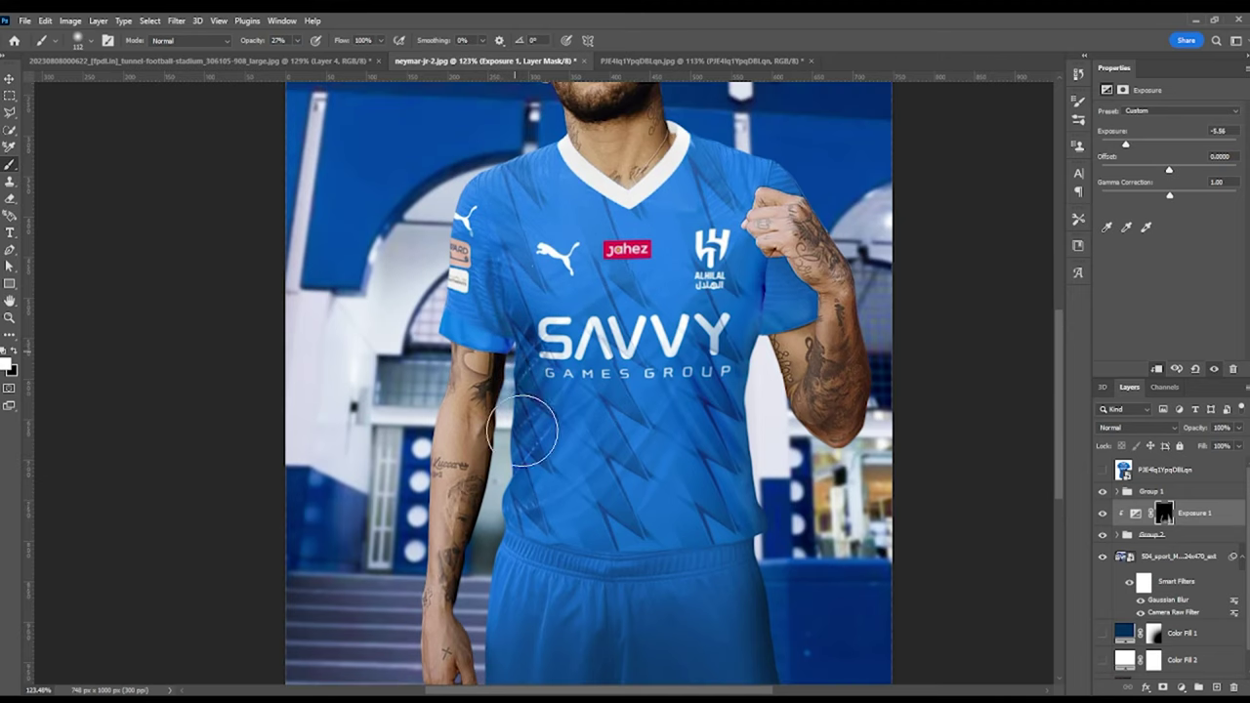
pyautogui.scroll(2, 516, 444)
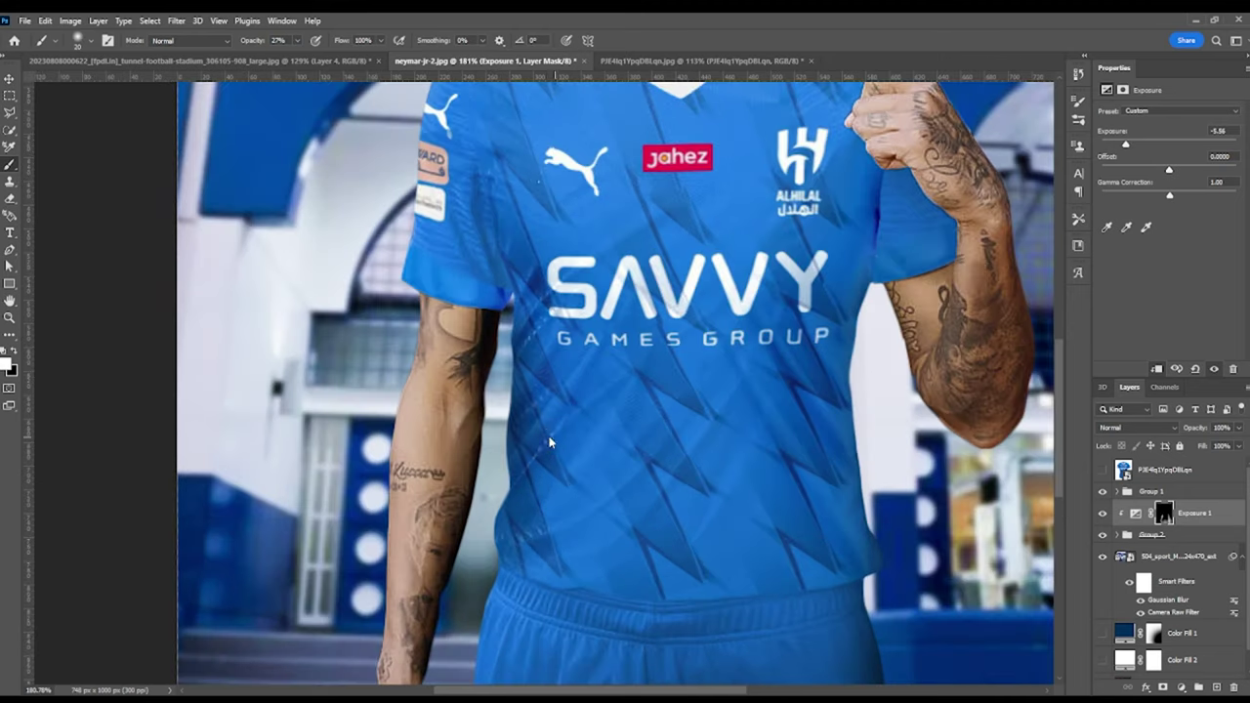
pyautogui.scroll(-3, 547, 454)
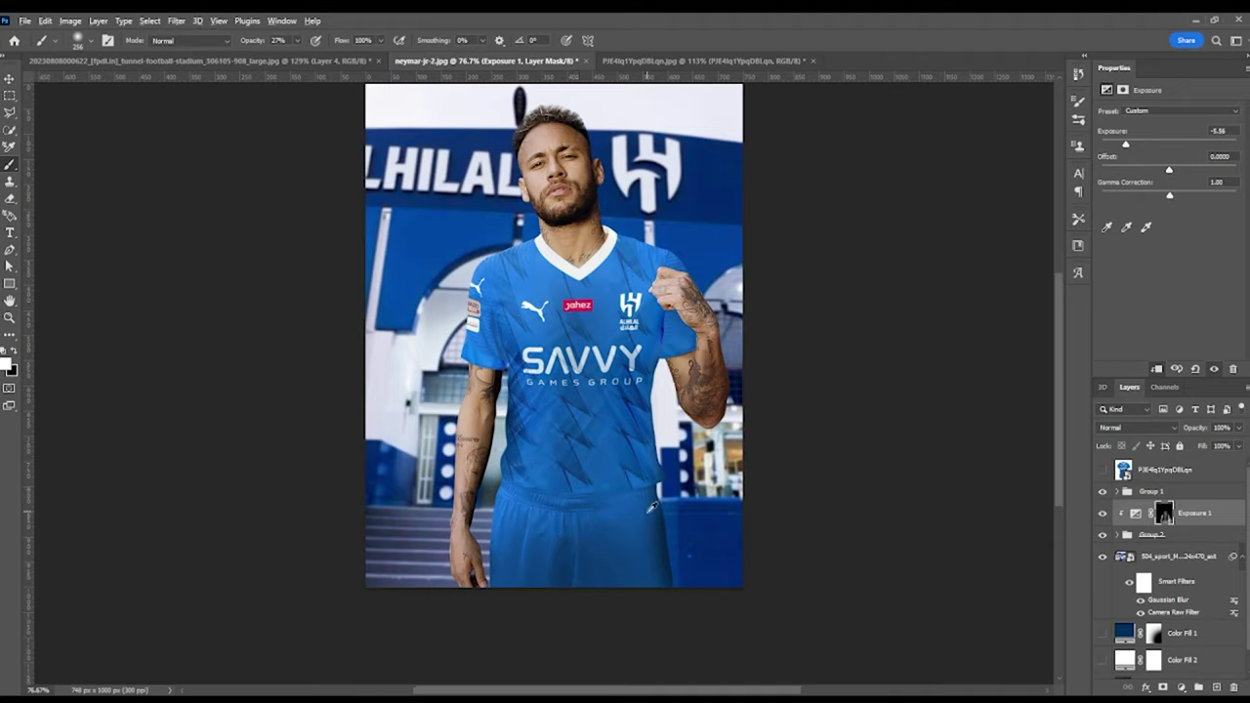
pyautogui.scroll(-1, 586, 469)
pyautogui.click(1100, 514)
pyautogui.scroll(2, 723, 284)
pyautogui.scroll(2, 674, 385)
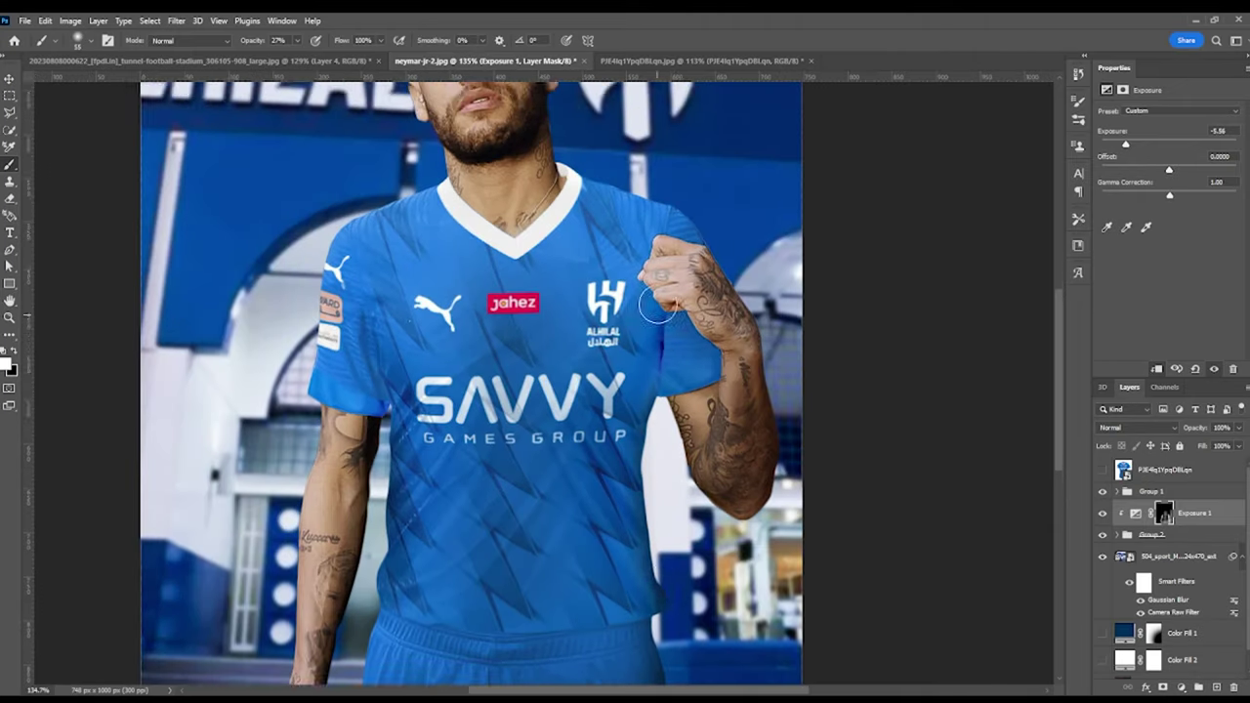
pyautogui.scroll(2, 656, 518)
pyautogui.click(1103, 491)
pyautogui.scroll(2, 646, 339)
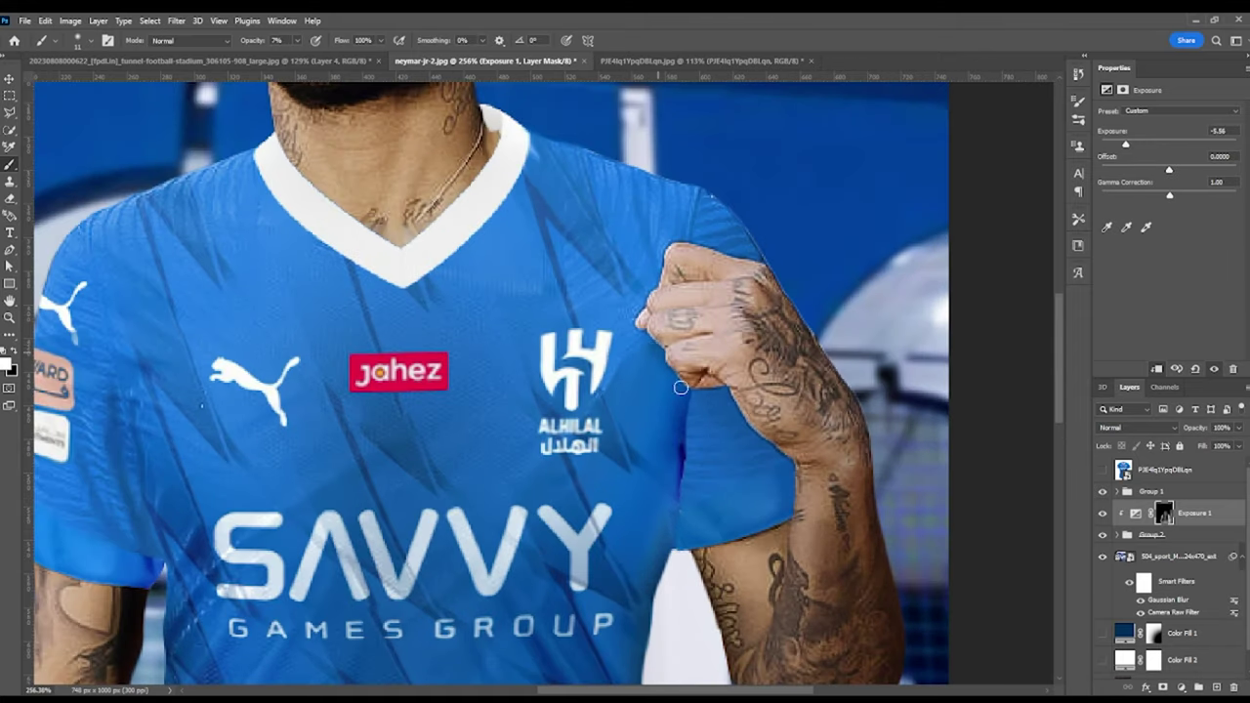
pyautogui.scroll(-5, 706, 394)
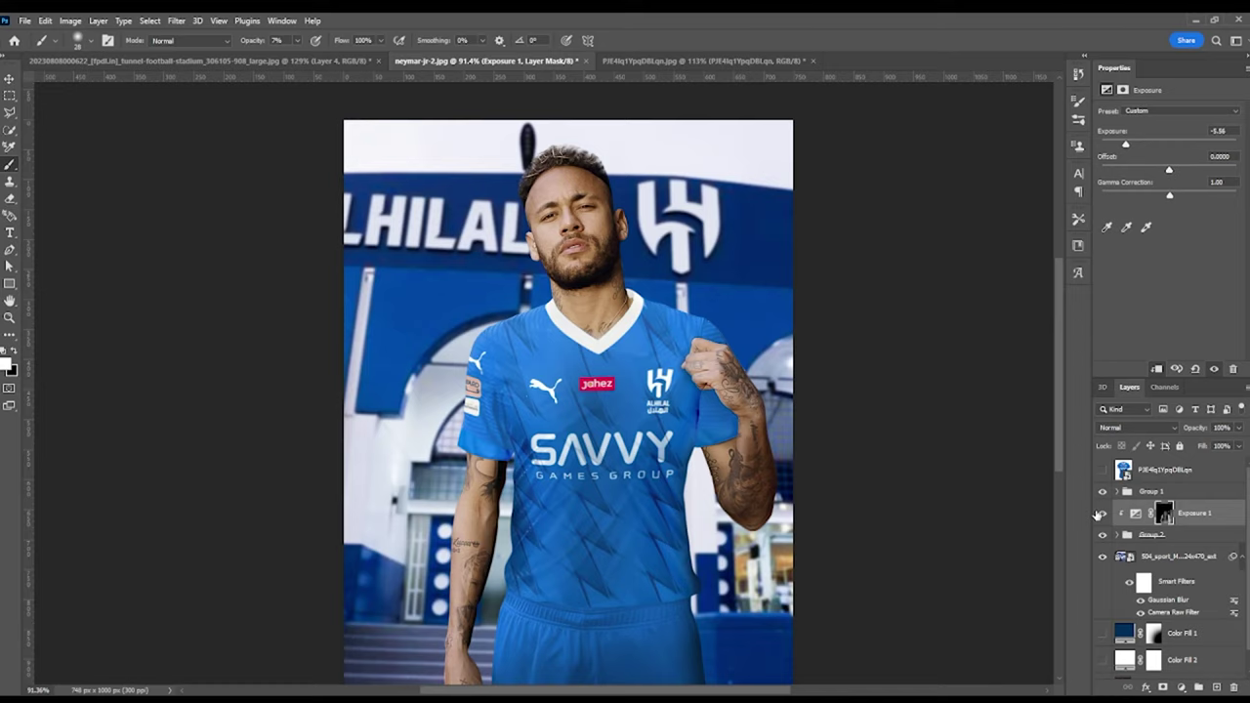
pyautogui.moveTo(1135, 482); pyautogui.dragTo(1135, 482)
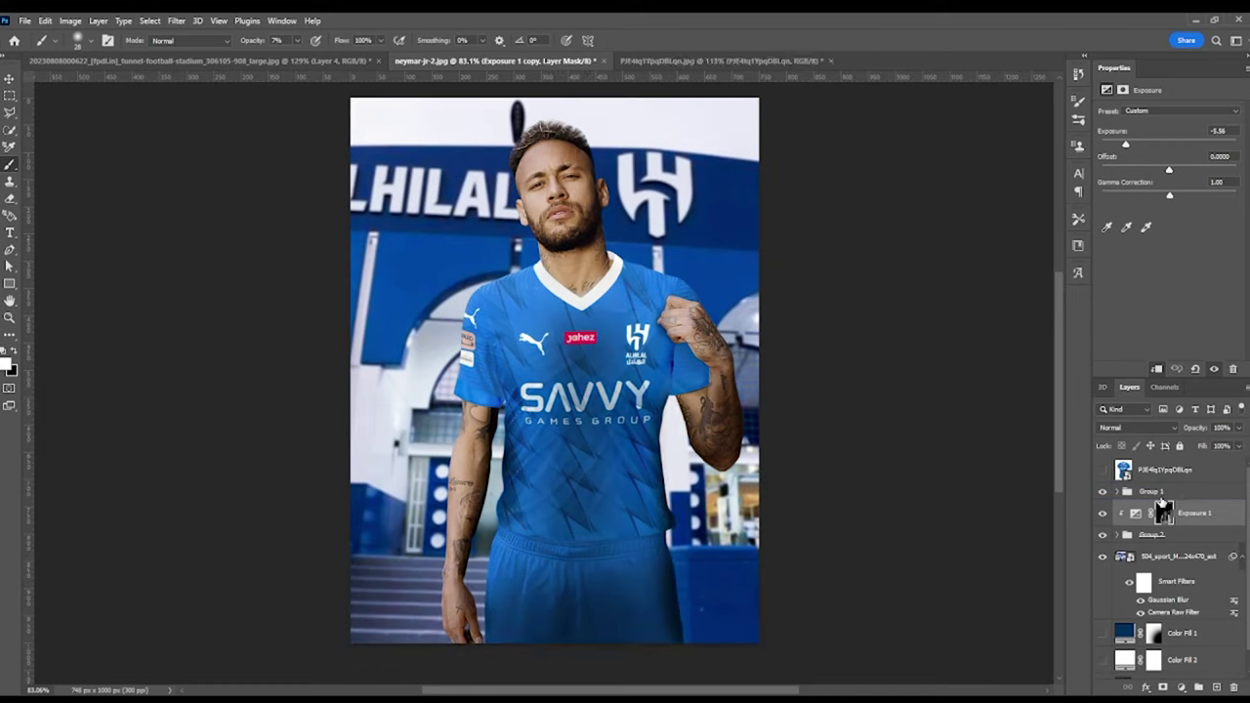
# Step: Darken the Exposure 2 layer, invert its mask to black, and raise brush opacity to 28%
pyautogui.moveTo(1169, 144)
pyautogui.mouseDown()
pyautogui.moveTo(1187, 148)
pyautogui.moveTo(1129, 156)
pyautogui.mouseUp()
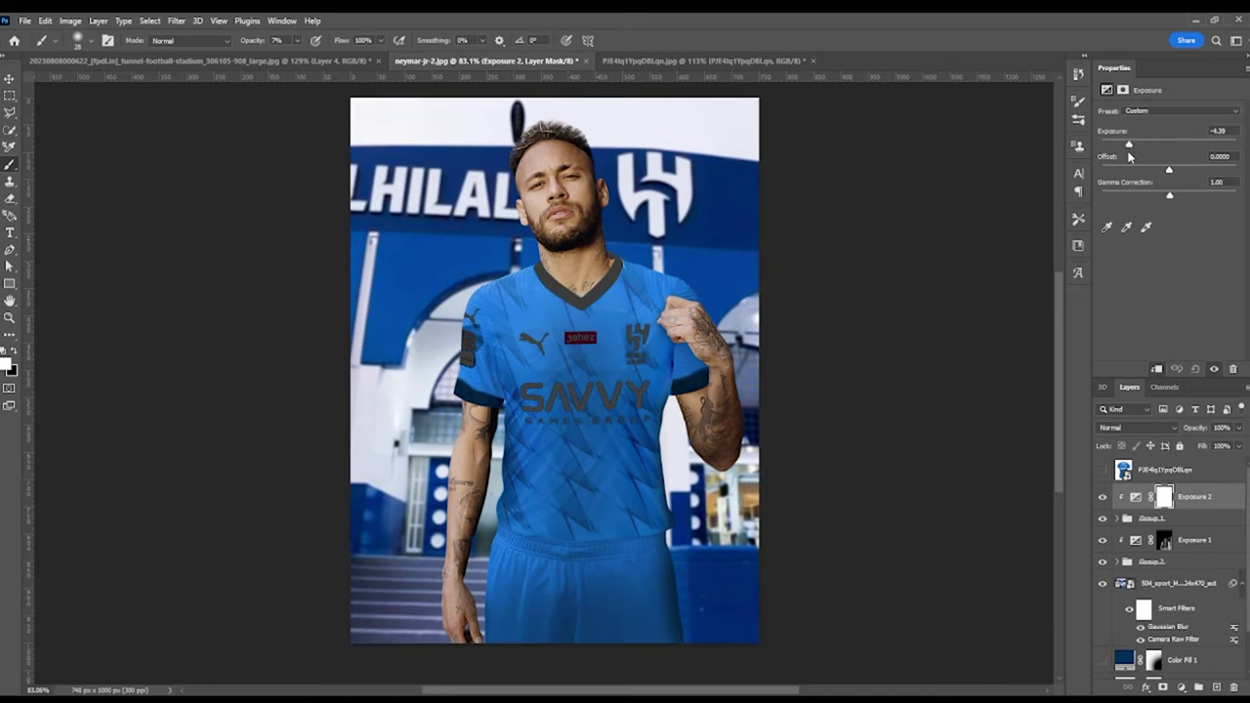
pyautogui.hotkey('ctrl', 'i')
pyautogui.scroll(2, 513, 391)
pyautogui.scroll(1, 513, 391)
pyautogui.scroll(2, 513, 391)
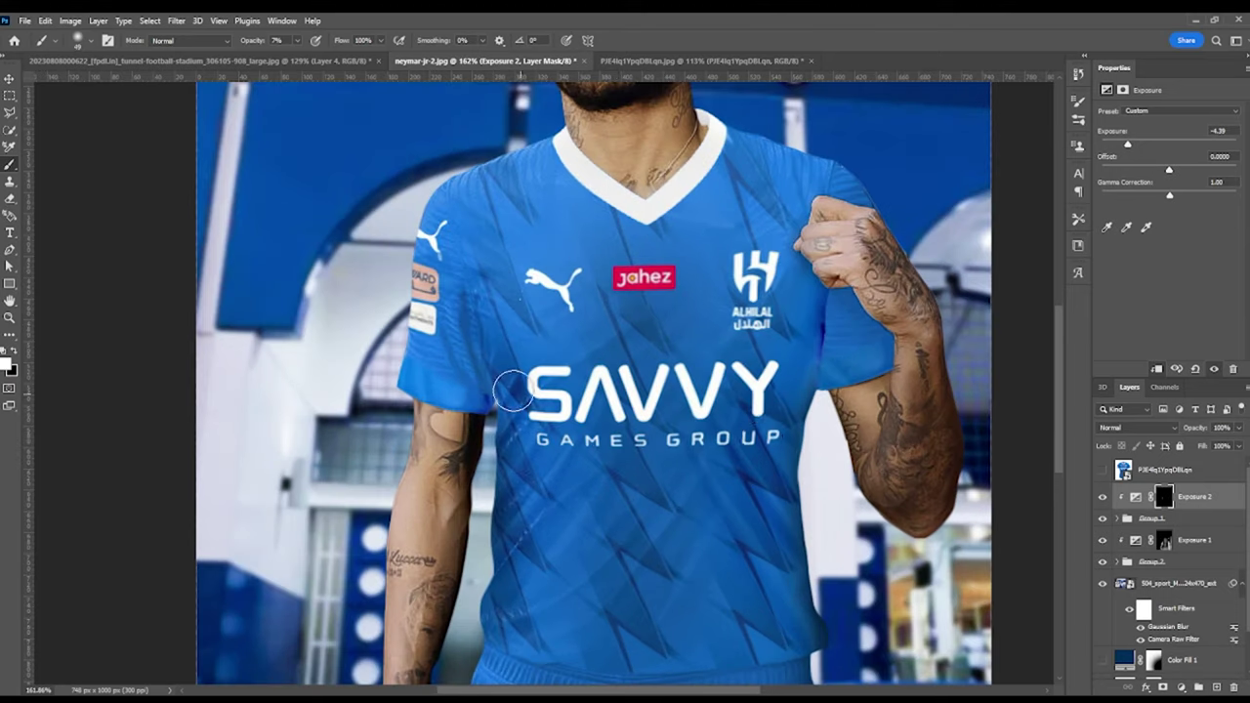
pyautogui.press('2')
pyautogui.press('8')
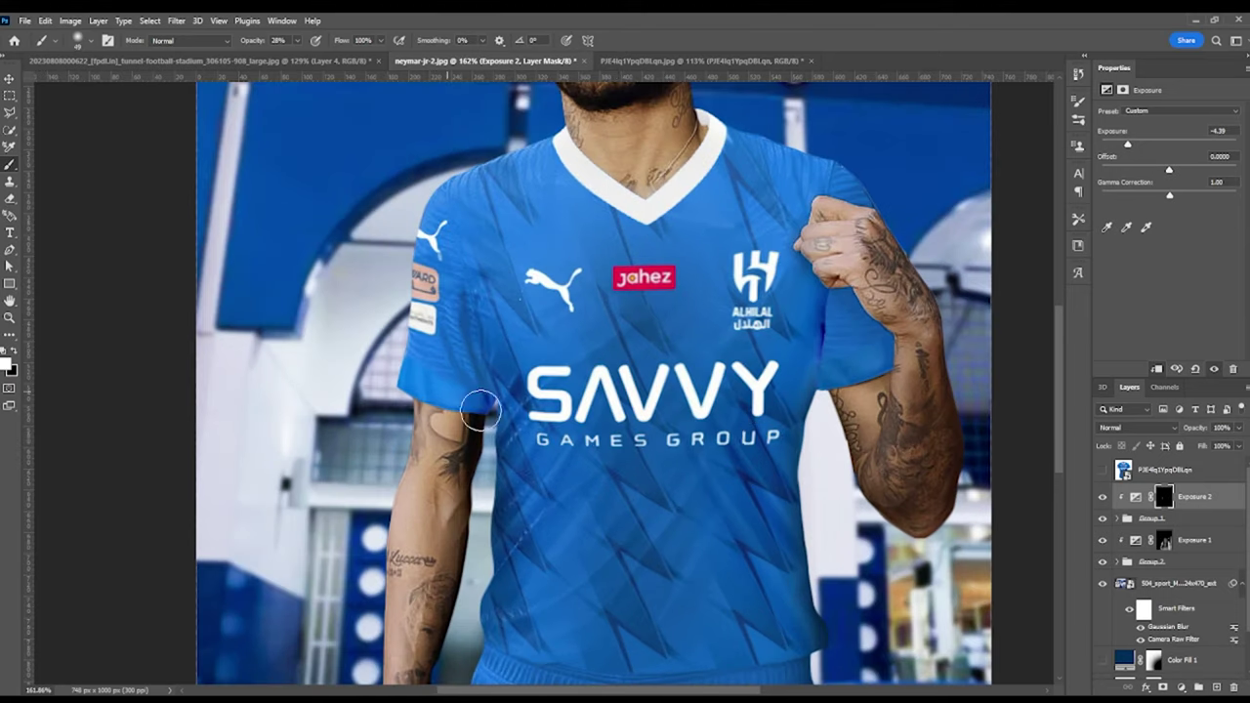
pyautogui.scroll(-2, 884, 342)
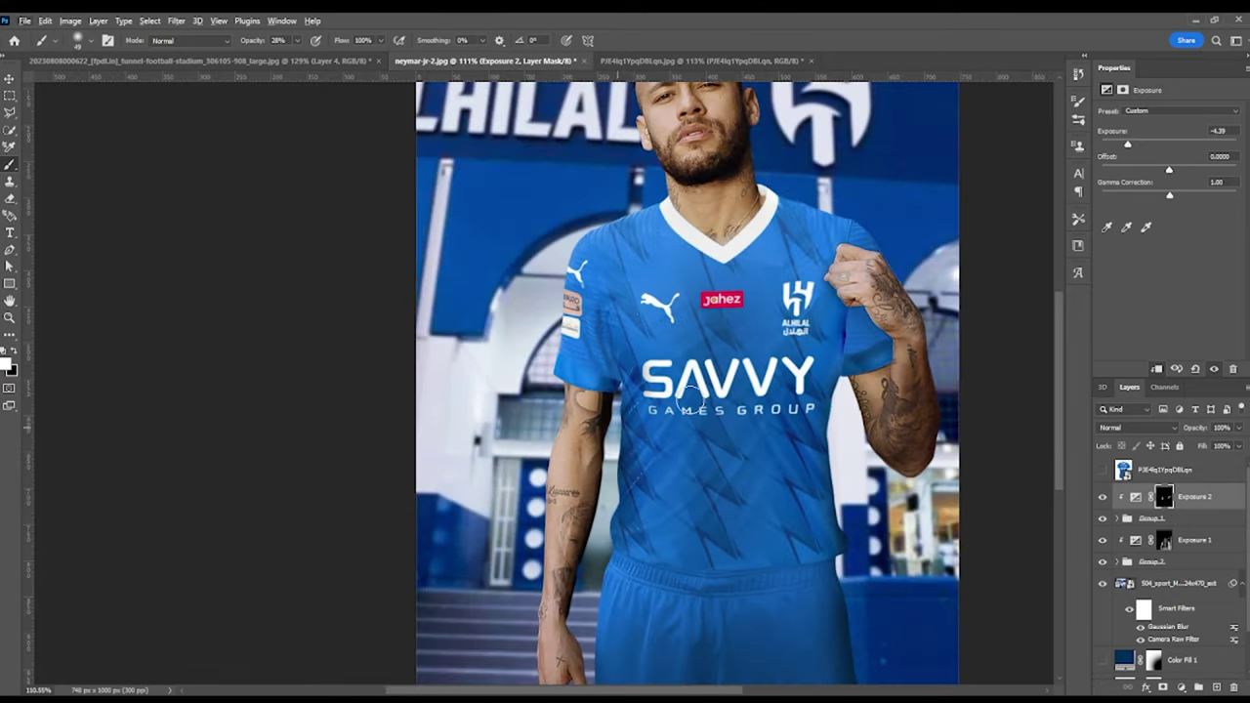
pyautogui.scroll(-2, 767, 337)
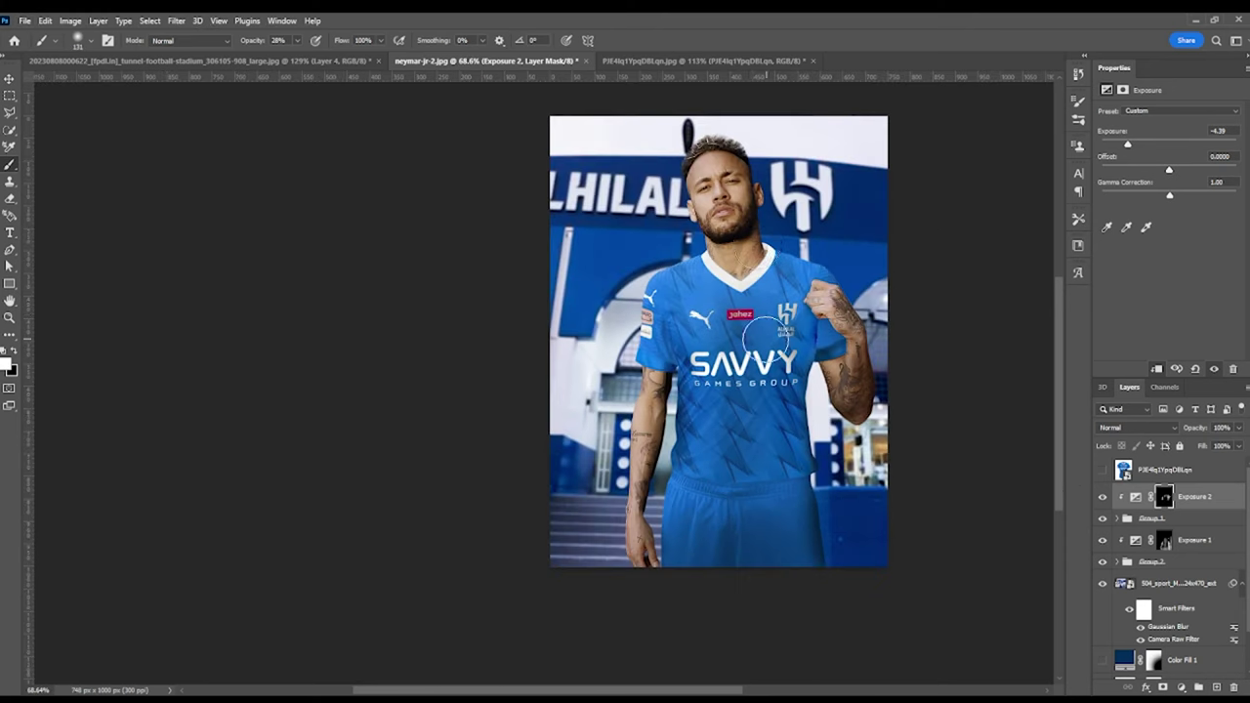
# Step: Paint shadow along the neck and tattoos on Exposure 1's mask with 13% brush flow
pyautogui.hotkey('alt', '[')
pyautogui.hotkey('alt', '[')
pyautogui.scroll(3, 713, 347)
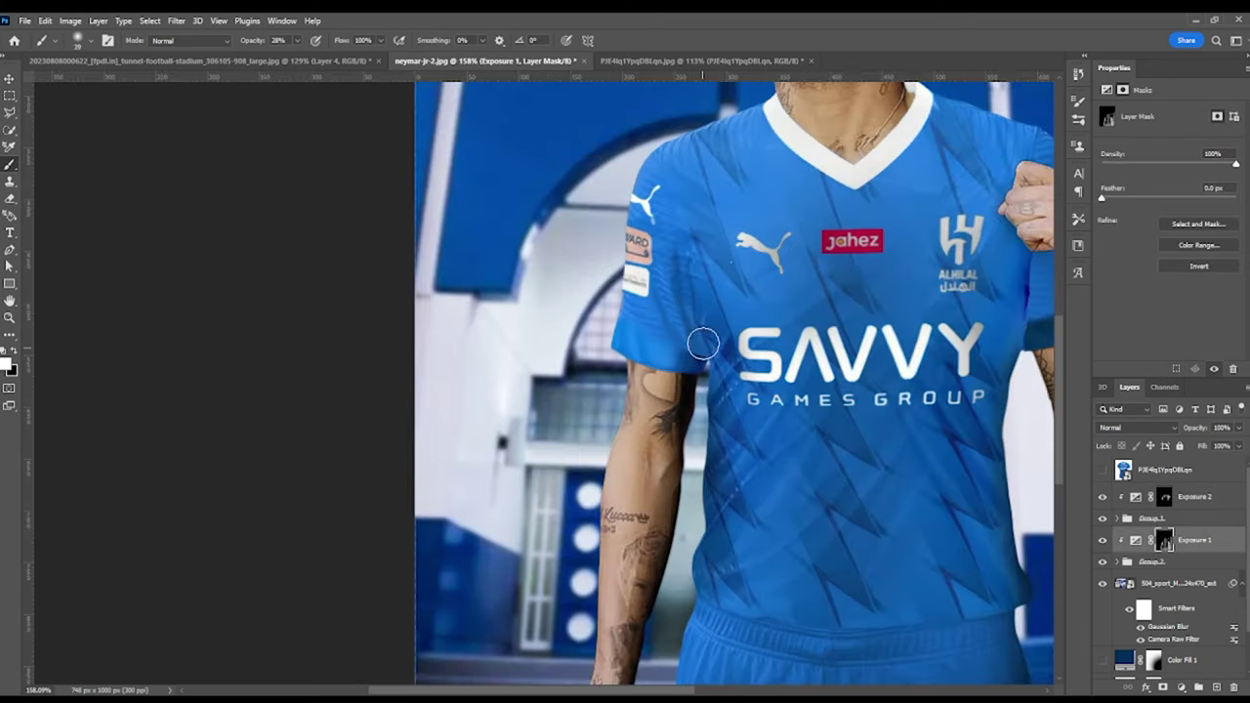
pyautogui.scroll(-4, 714, 349)
pyautogui.scroll(1, 782, 259)
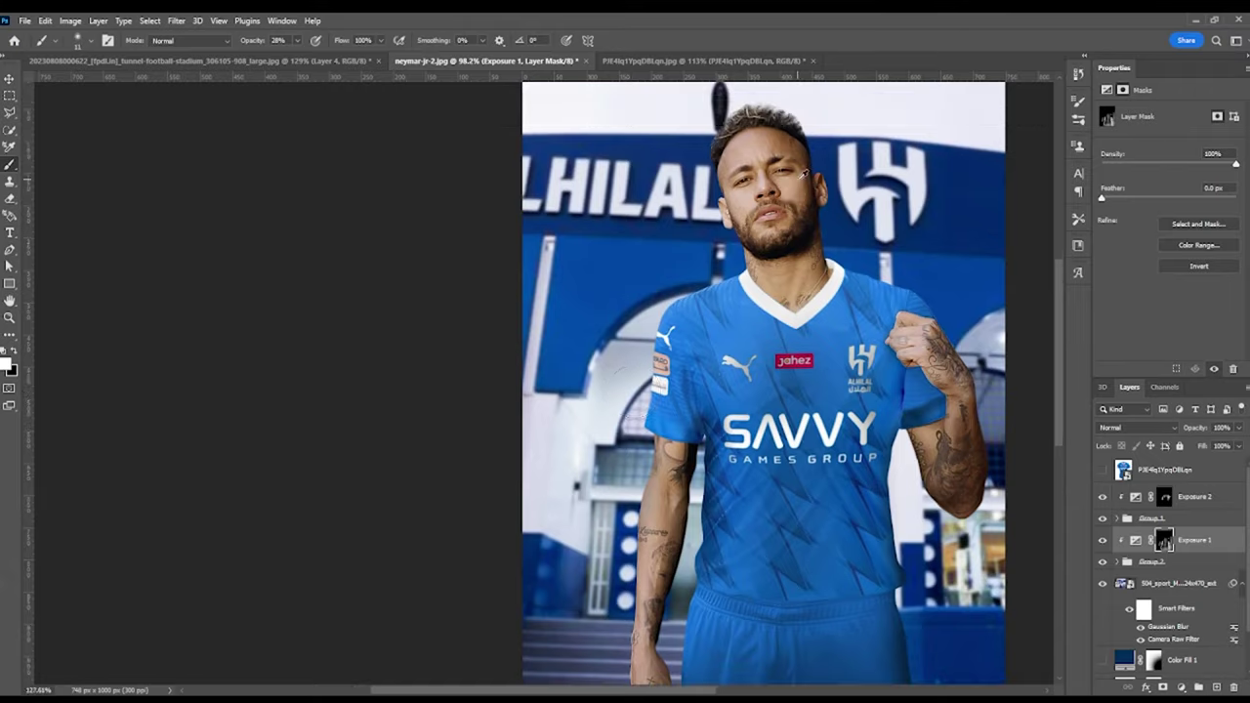
pyautogui.scroll(5, 782, 259)
pyautogui.moveTo(339, 44); pyautogui.dragTo(269, 48)
pyautogui.scroll(1, 827, 191)
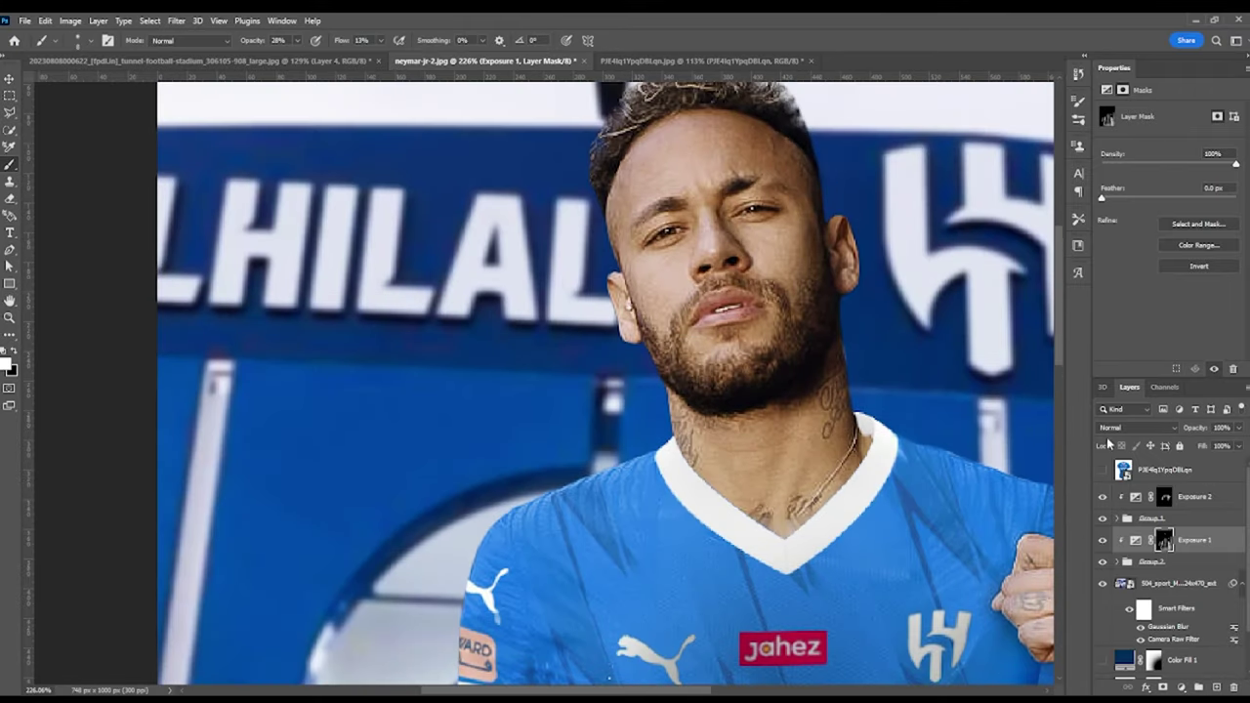
pyautogui.moveTo(845, 469); pyautogui.dragTo(782, 521)
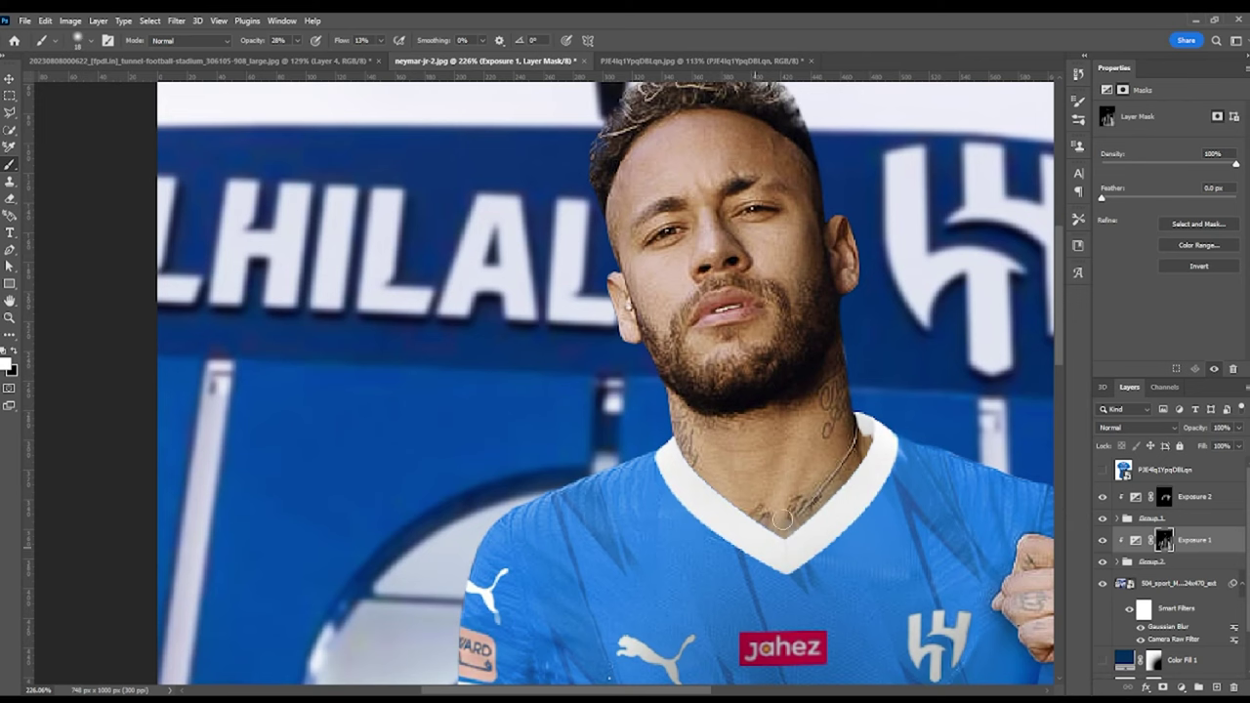
# Step: Switch to Exposure 2's mask with a larger brush at 17% flow for collar shading
pyautogui.press(']')
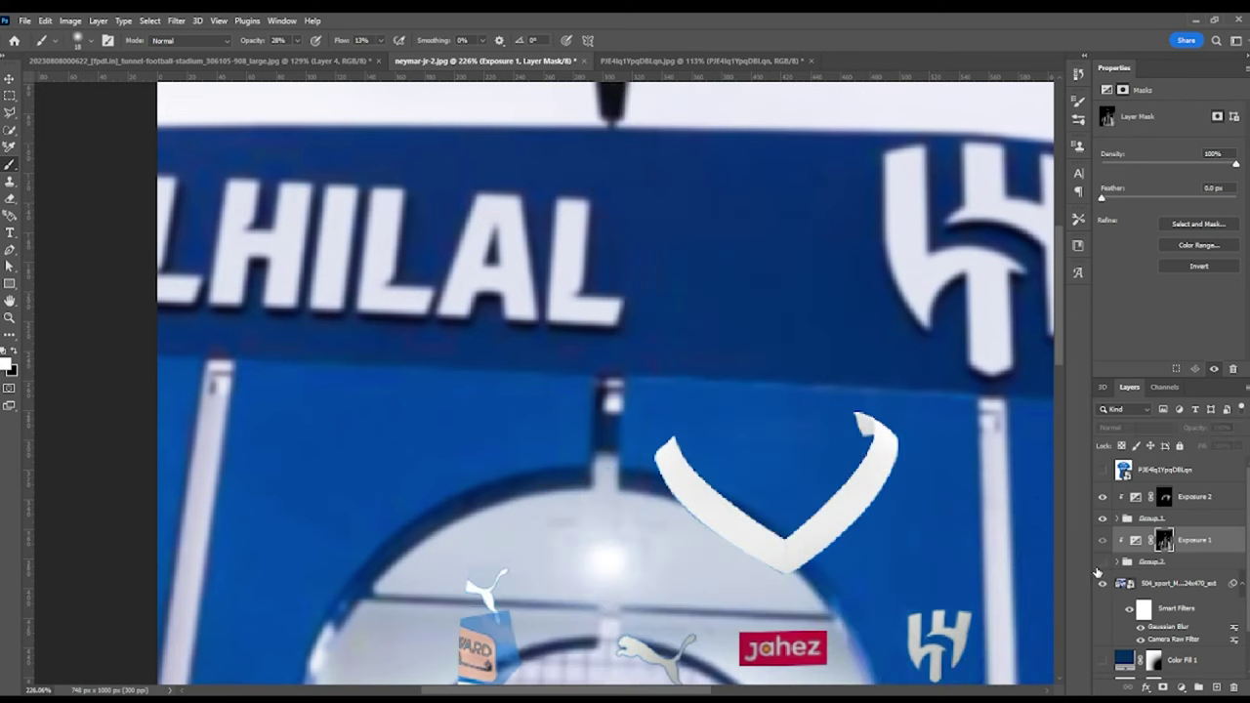
pyautogui.hotkey('alt', ']')
pyautogui.scroll(3, 952, 498)
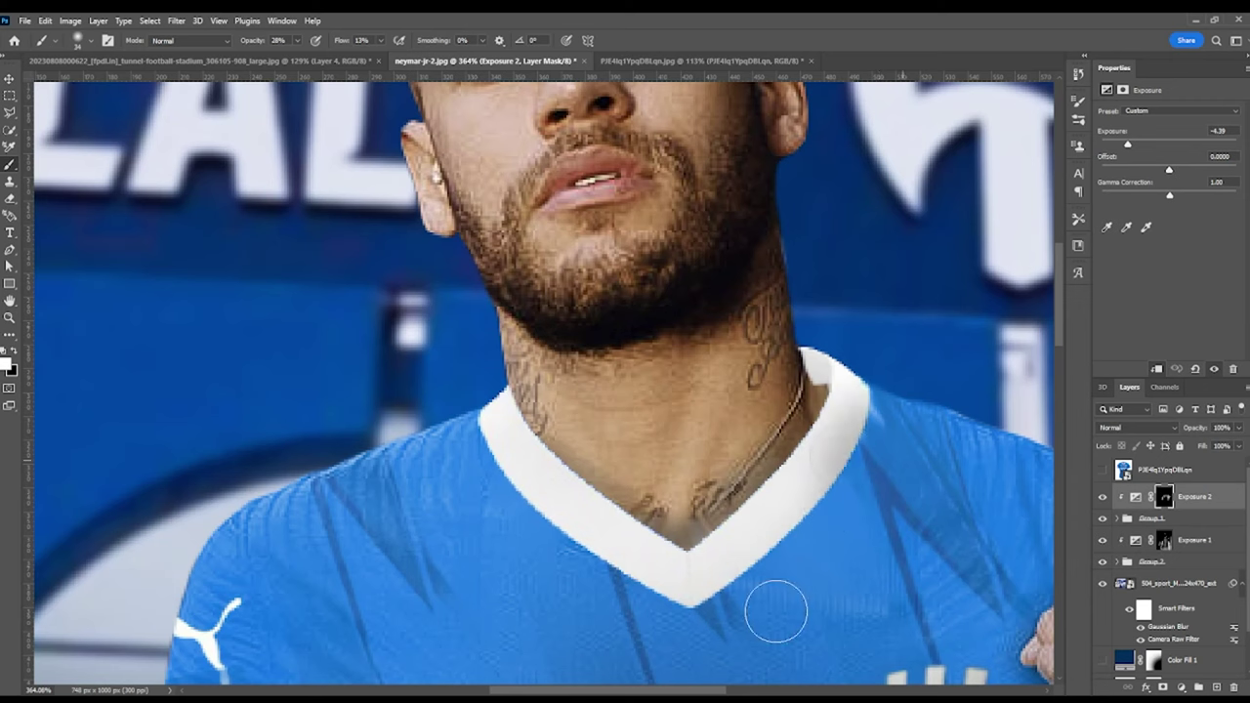
pyautogui.scroll(1, 772, 361)
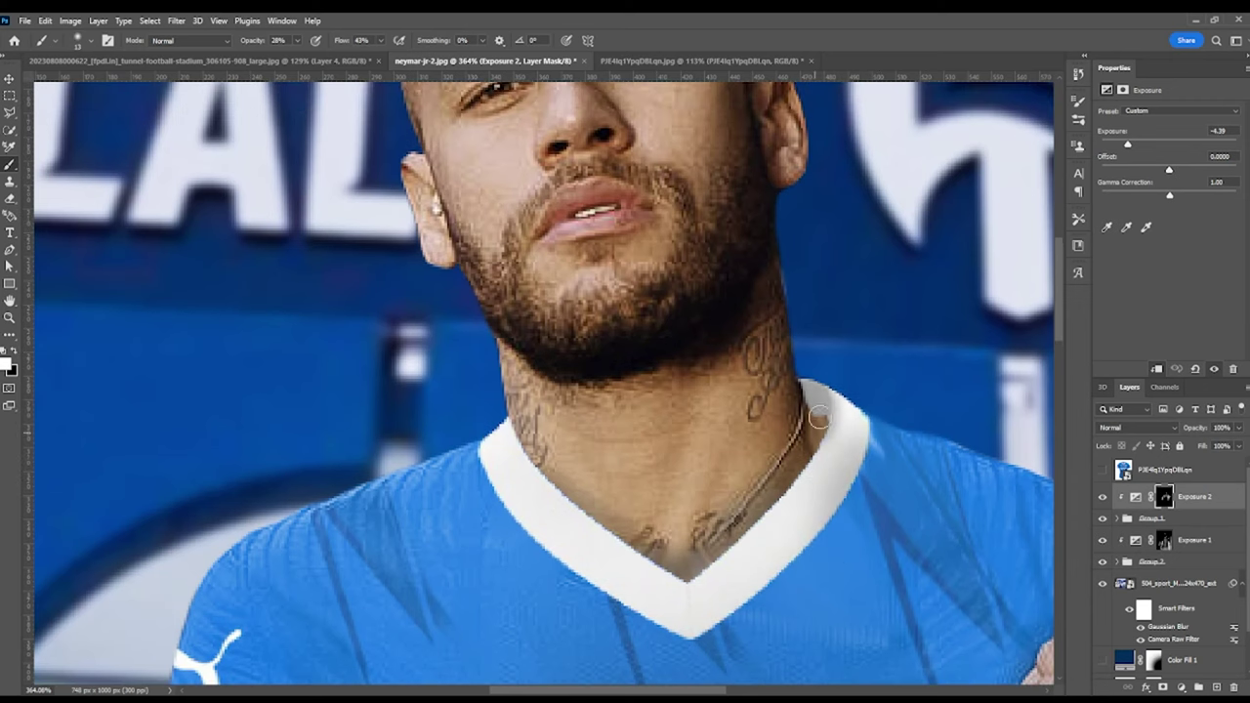
pyautogui.press(']')
pyautogui.moveTo(342, 41); pyautogui.dragTo(316, 41)
pyautogui.scroll(-8, 782, 440)
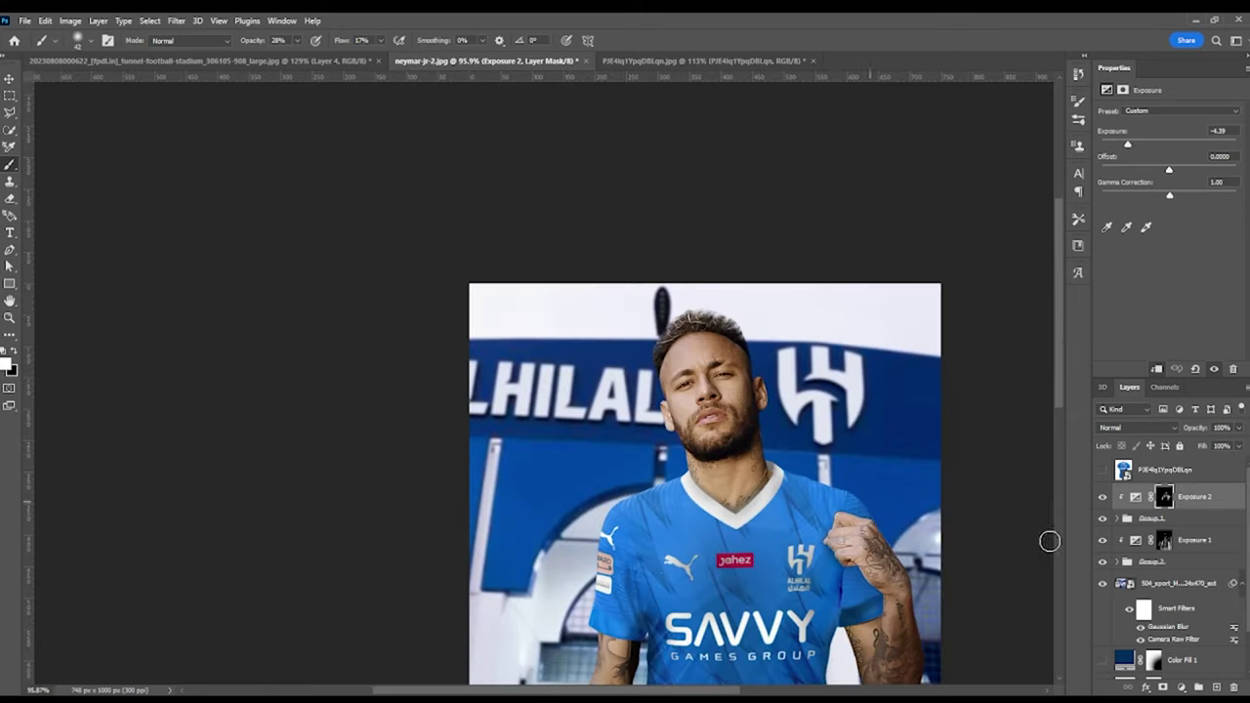
pyautogui.scroll(-2, 940, 484)
pyautogui.scroll(8, 714, 362)
# Step: Select the Exposure 1 mask and zoom out to check the shading across the full image
pyautogui.click(1164, 540)
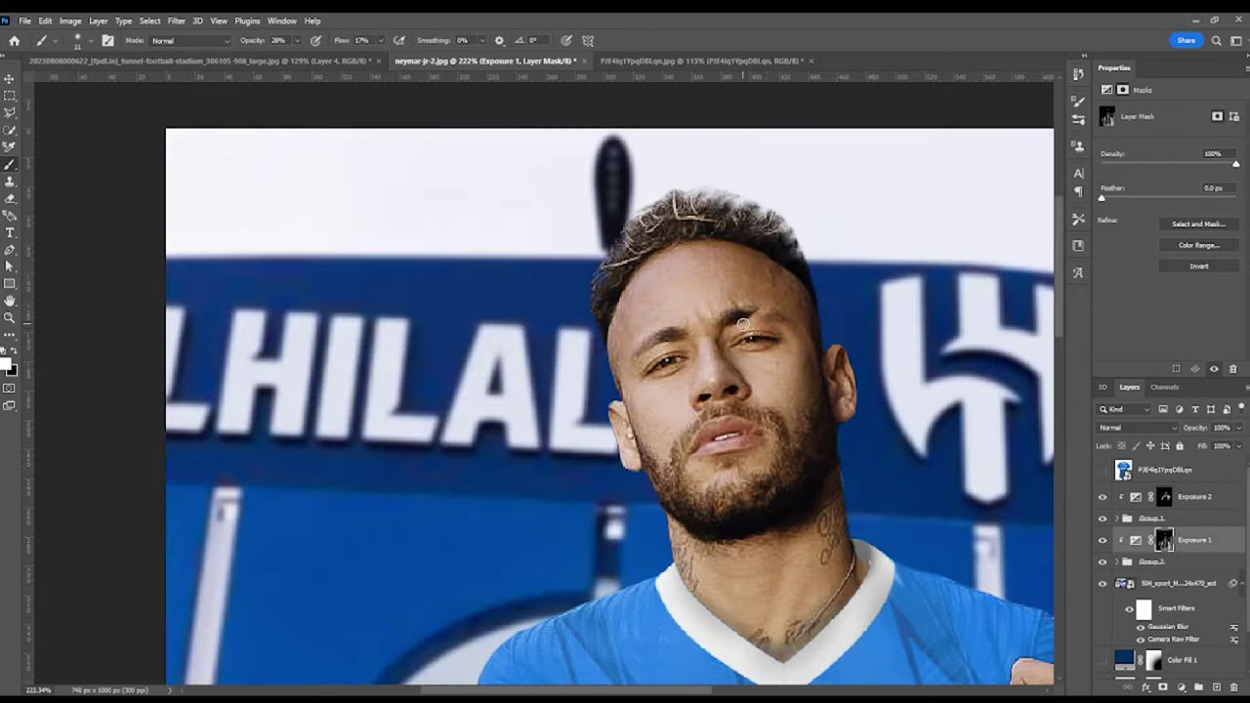
pyautogui.scroll(-2, 665, 363)
pyautogui.scroll(-2, 639, 363)
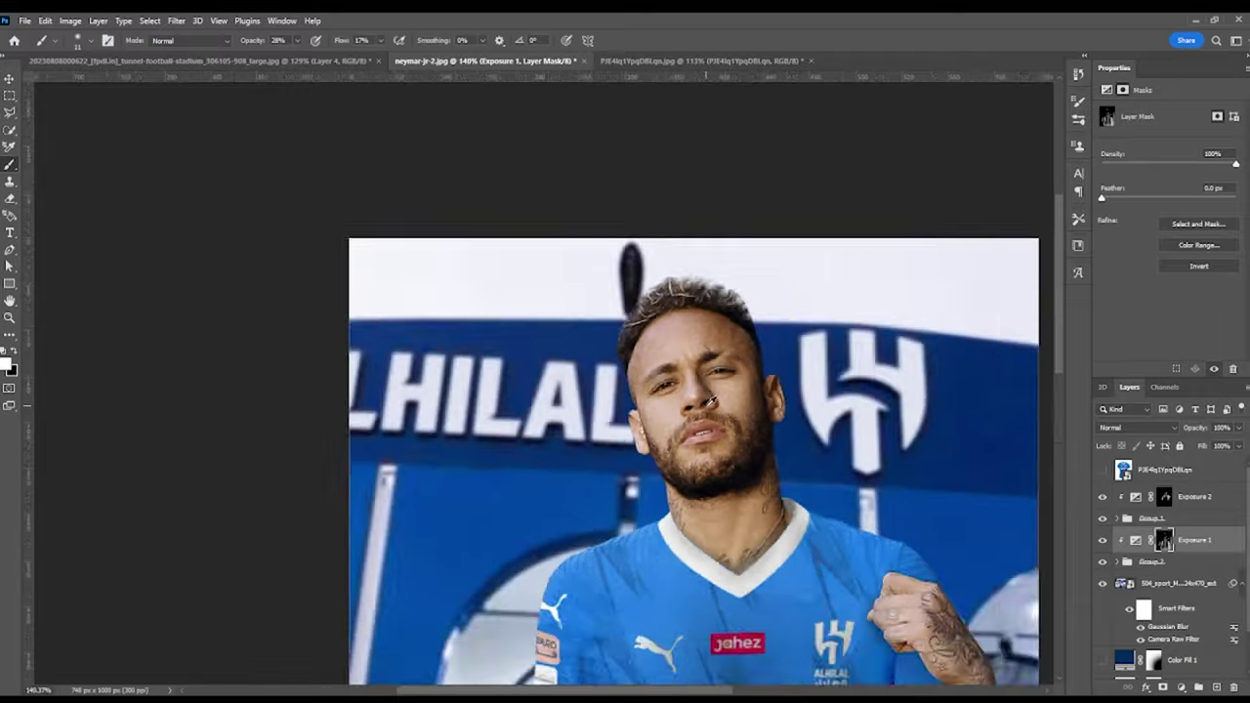
pyautogui.scroll(-3, 640, 364)
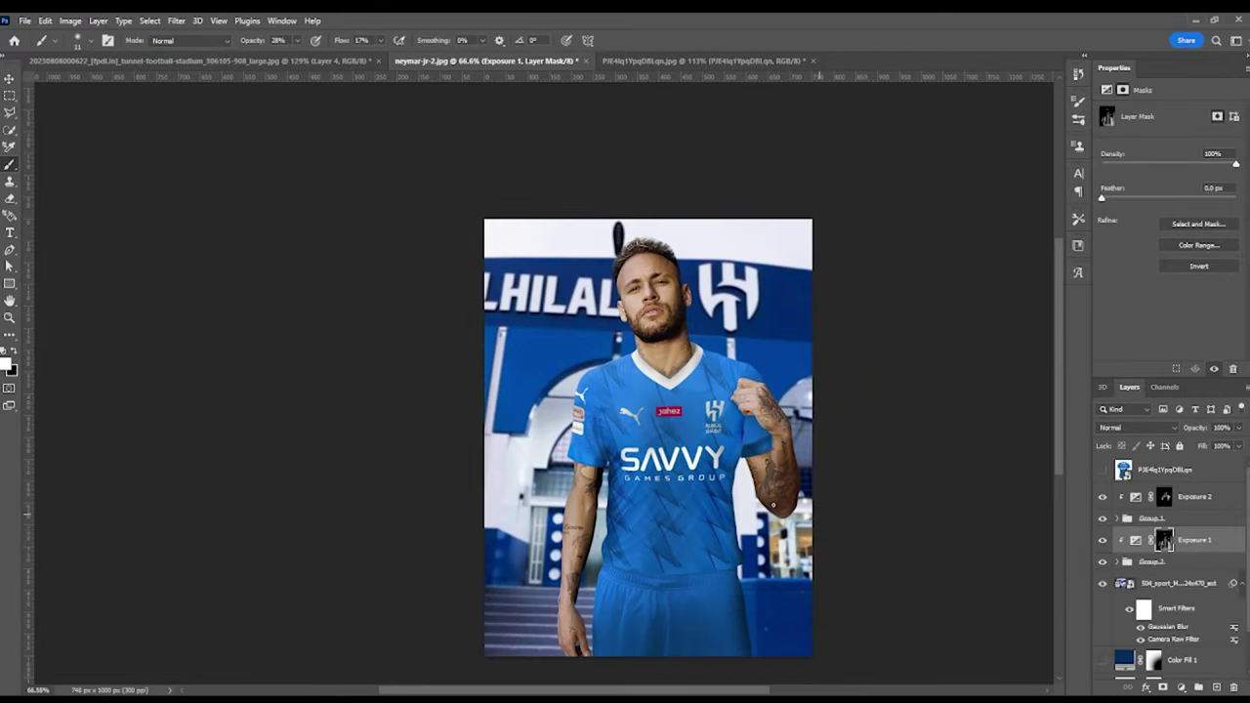
pyautogui.scroll(1, 644, 528)
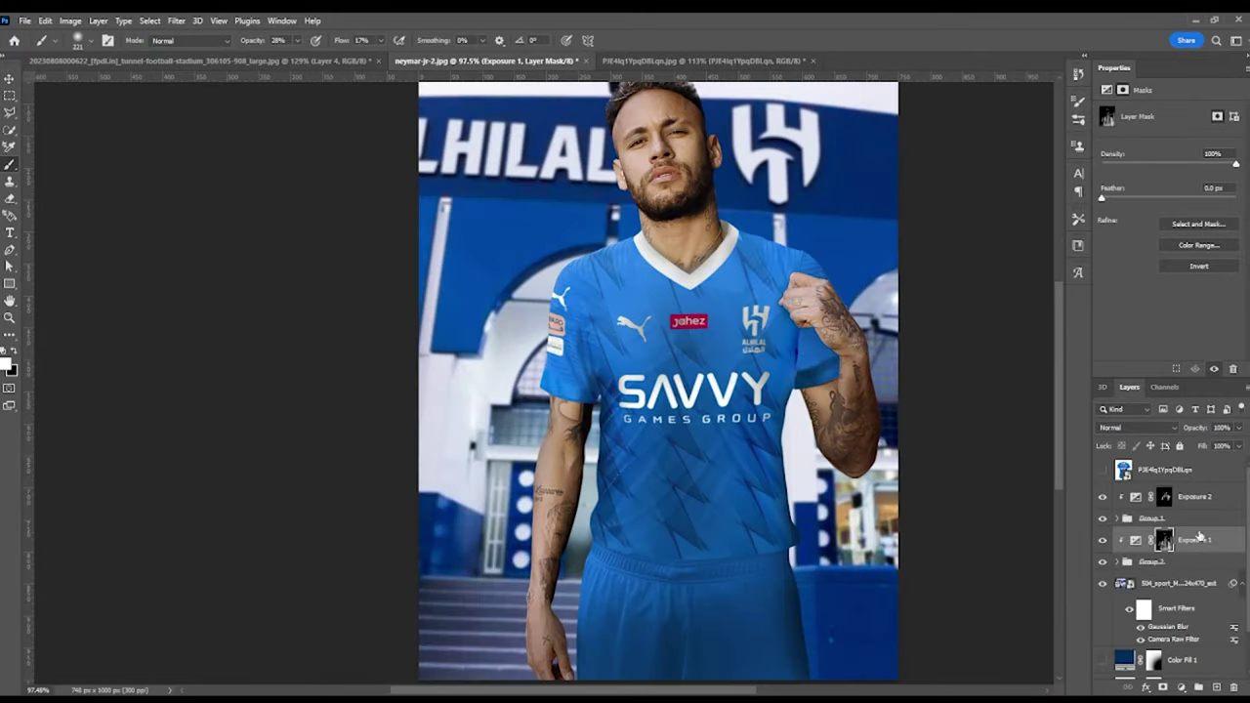
# Step: Set the new Exposure layer to +5.95, invert its mask to black, and use 100% brush opacity
pyautogui.moveTo(1169, 144); pyautogui.dragTo(1213, 146)
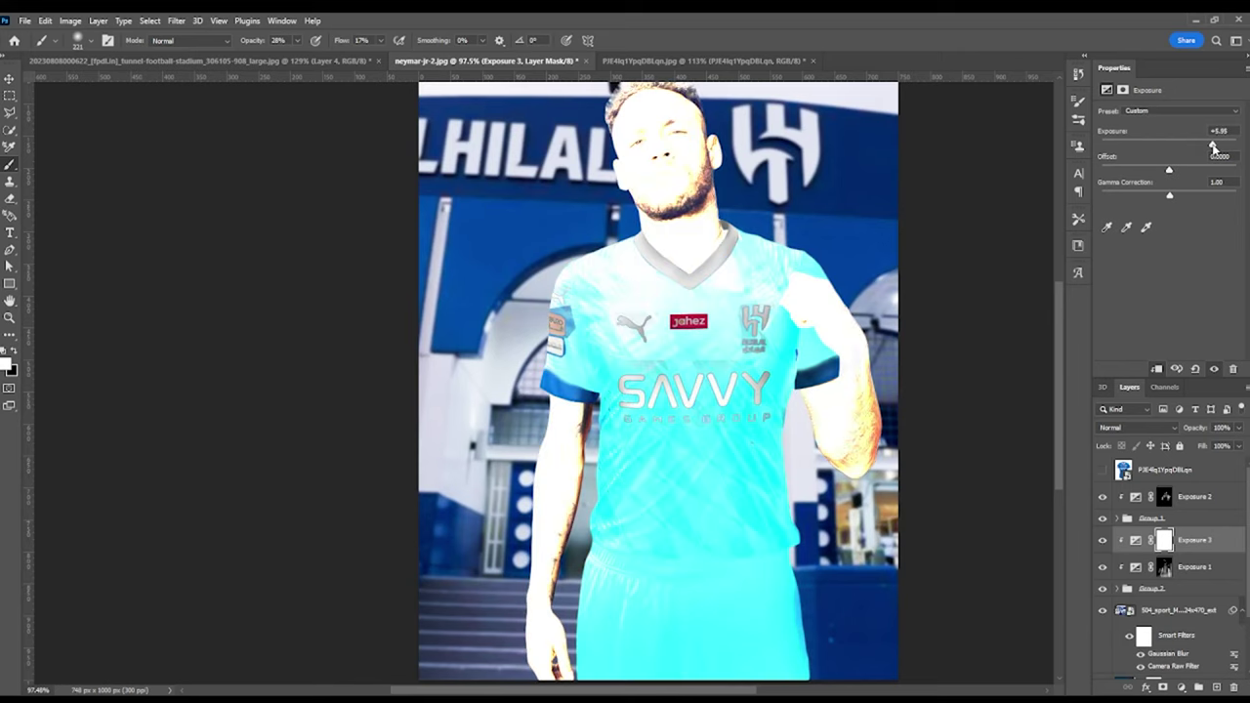
pyautogui.hotkey('ctrl', 'i')
pyautogui.press('0')
pyautogui.scroll(3, 625, 195)
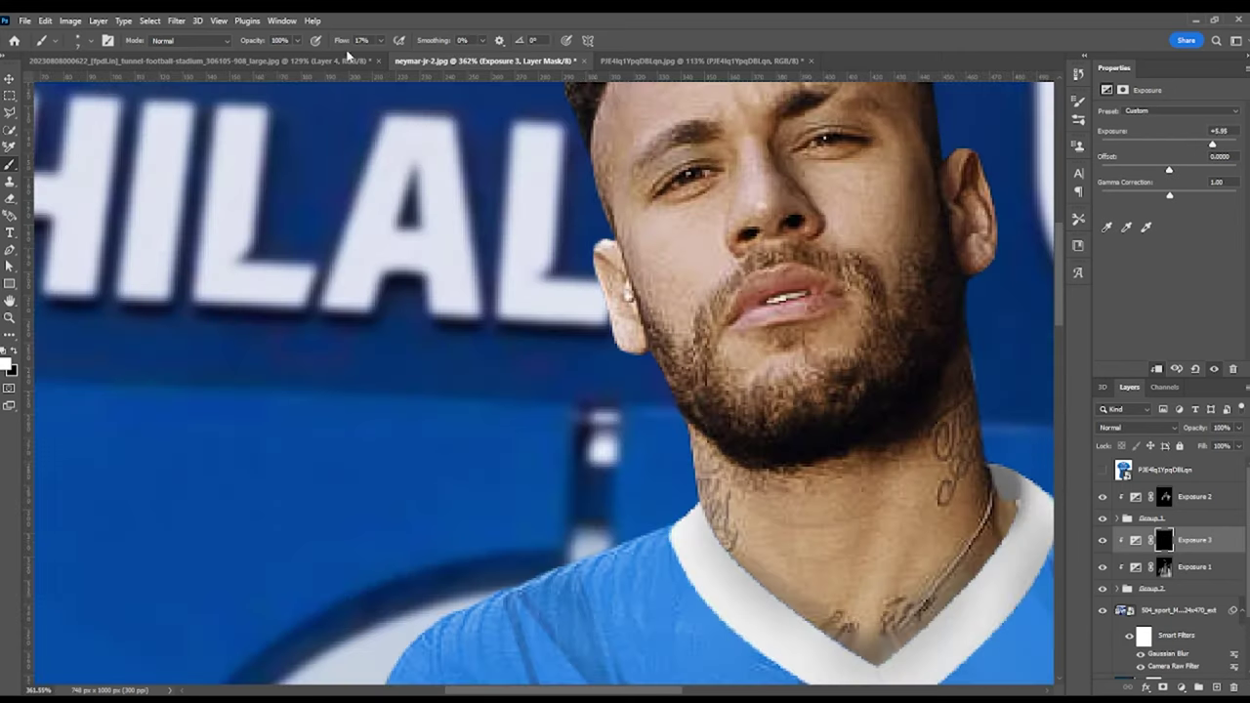
pyautogui.scroll(1, 736, 247)
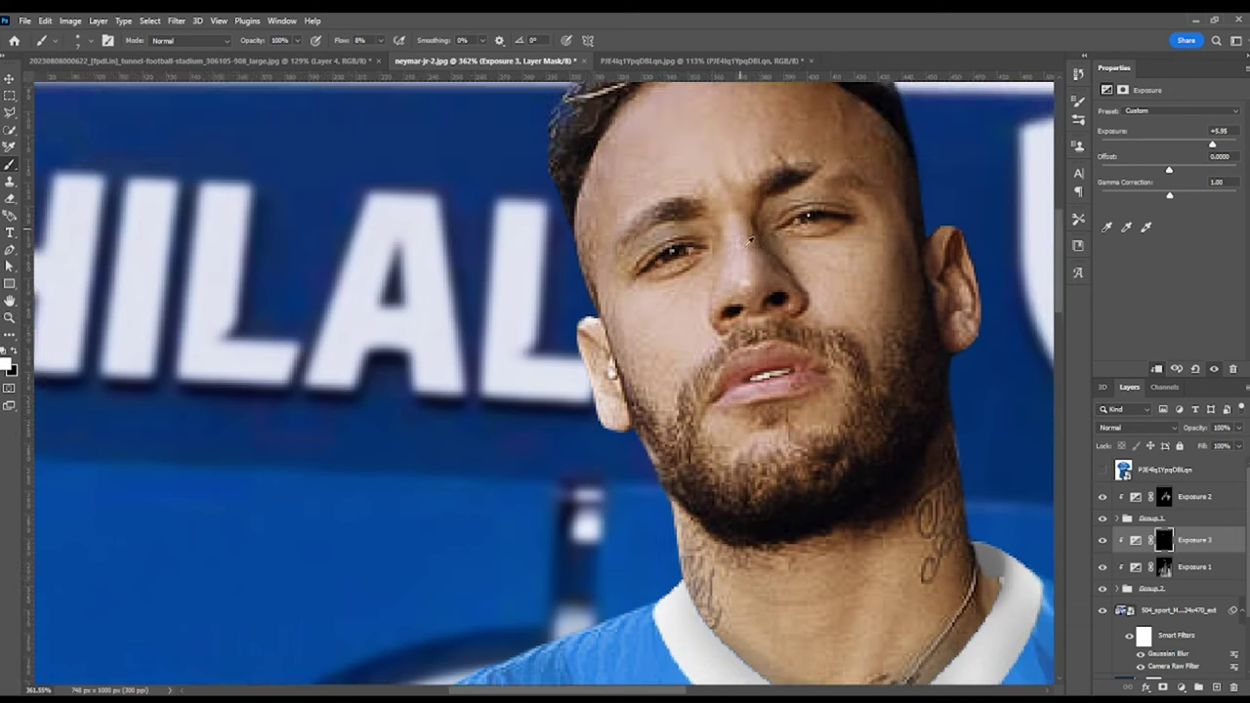
pyautogui.scroll(-5, 724, 262)
pyautogui.scroll(2, 705, 205)
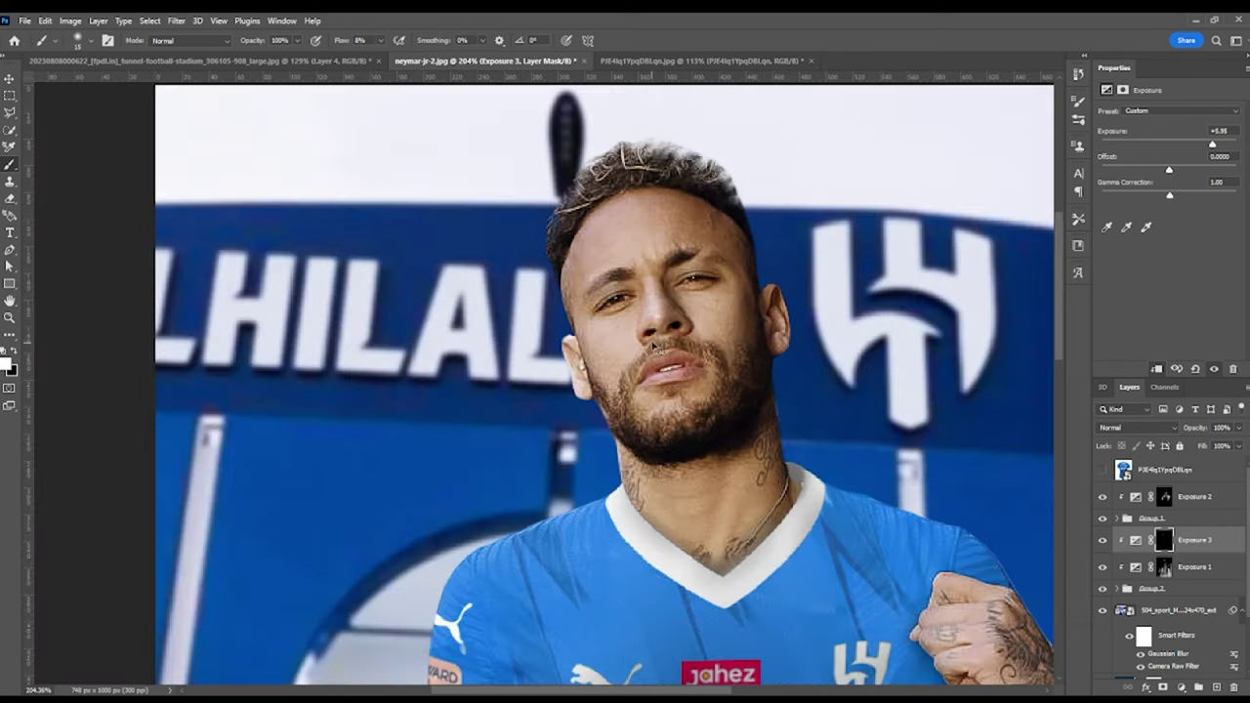
pyautogui.scroll(2, 706, 196)
pyautogui.scroll(3, 706, 195)
# Step: Paint white highlights along the left face edge and upper jersey, reviewing the result
pyautogui.moveTo(476, 244); pyautogui.dragTo(486, 284)
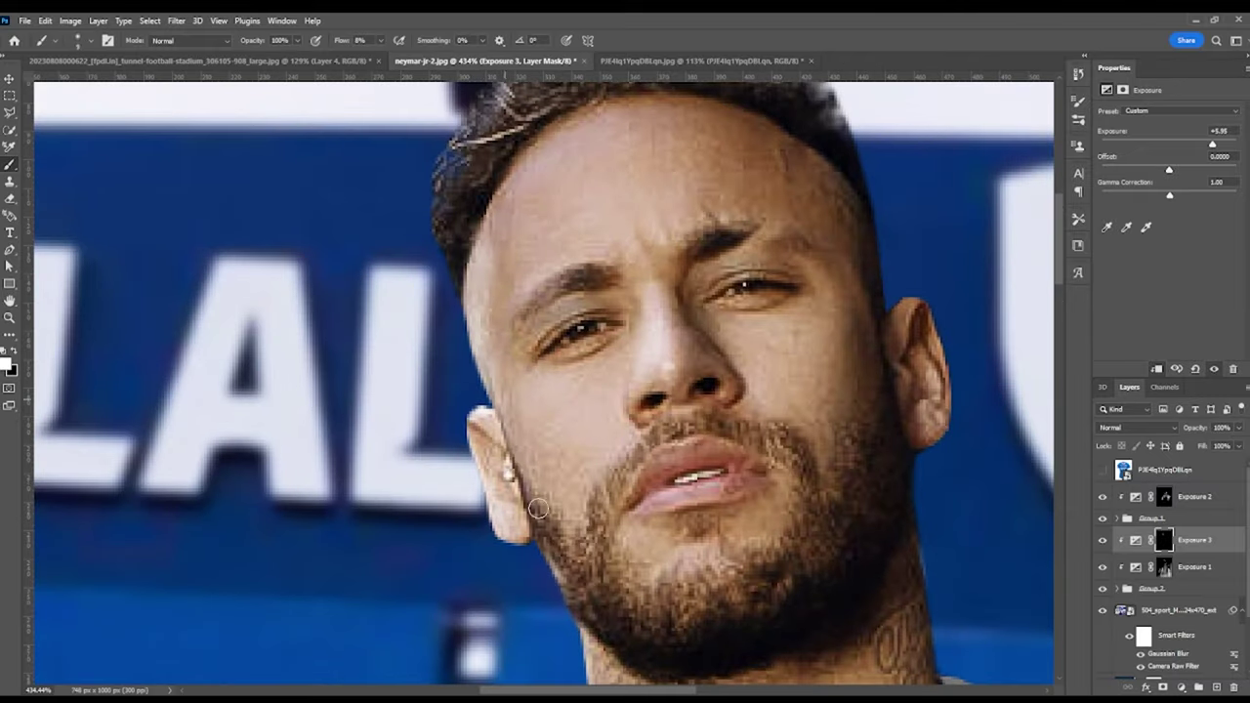
pyautogui.scroll(-10, 542, 293)
pyautogui.scroll(4, 550, 235)
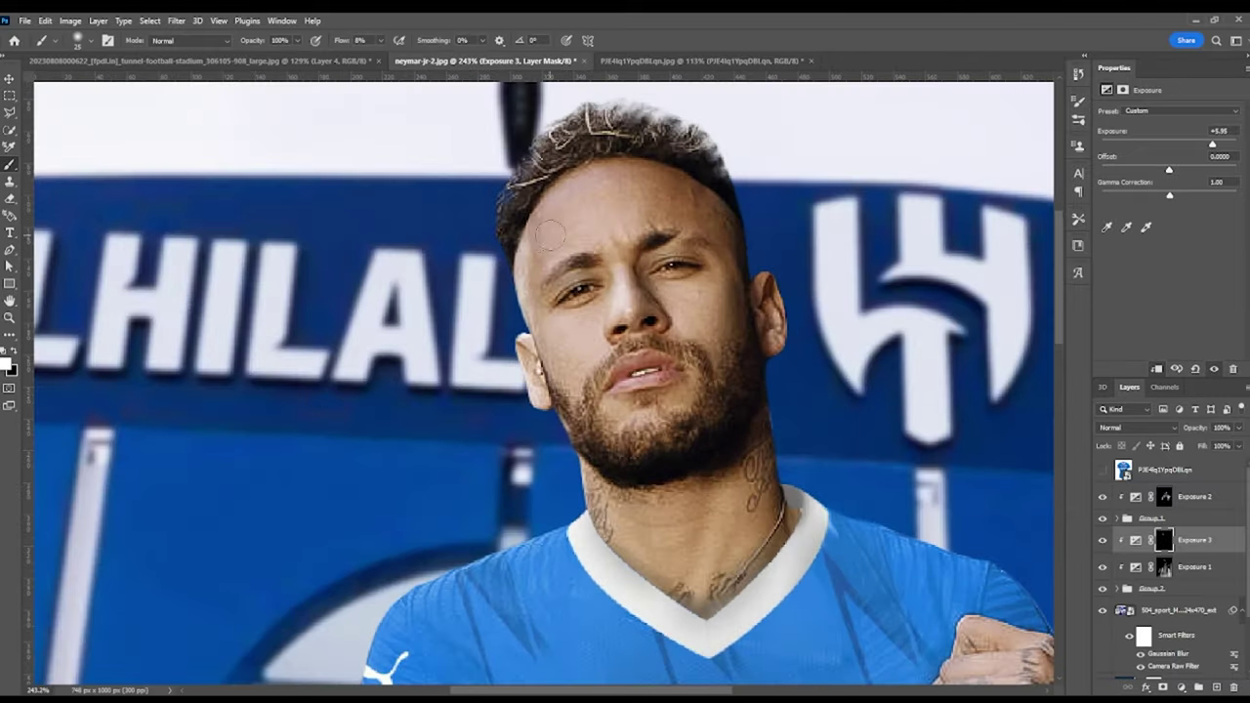
pyautogui.scroll(-5, 503, 293)
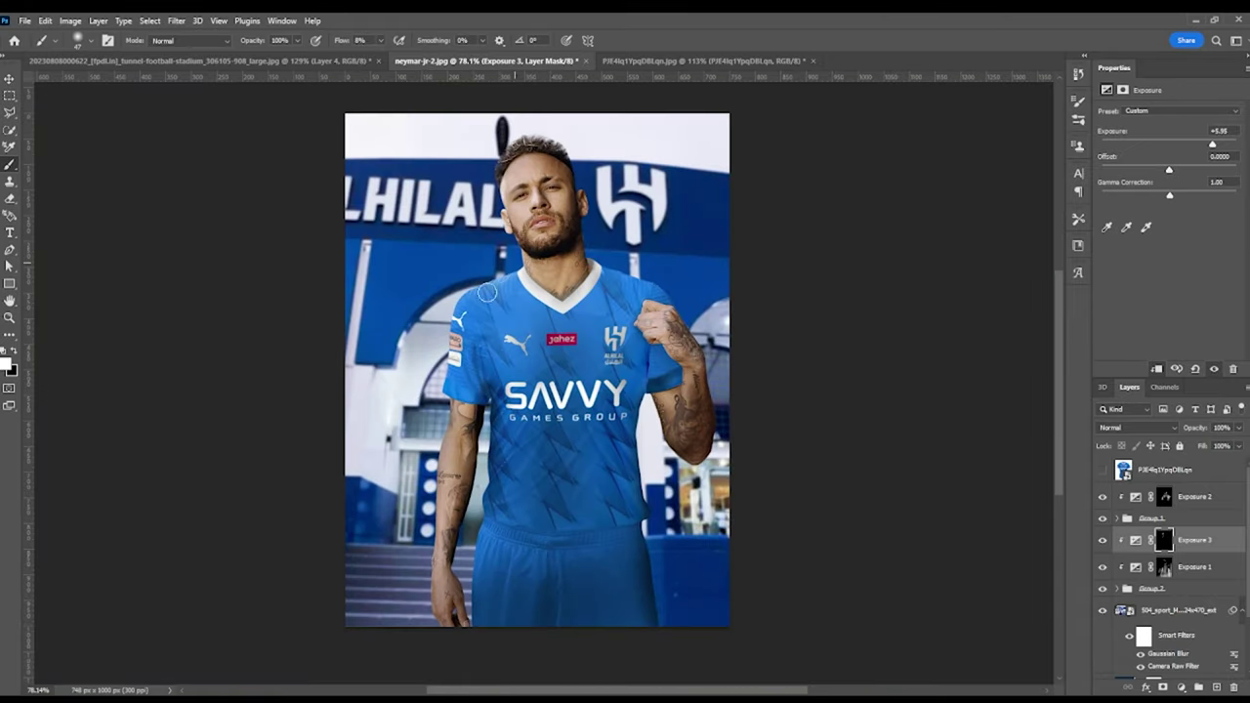
pyautogui.scroll(4, 457, 336)
pyautogui.scroll(2, 450, 475)
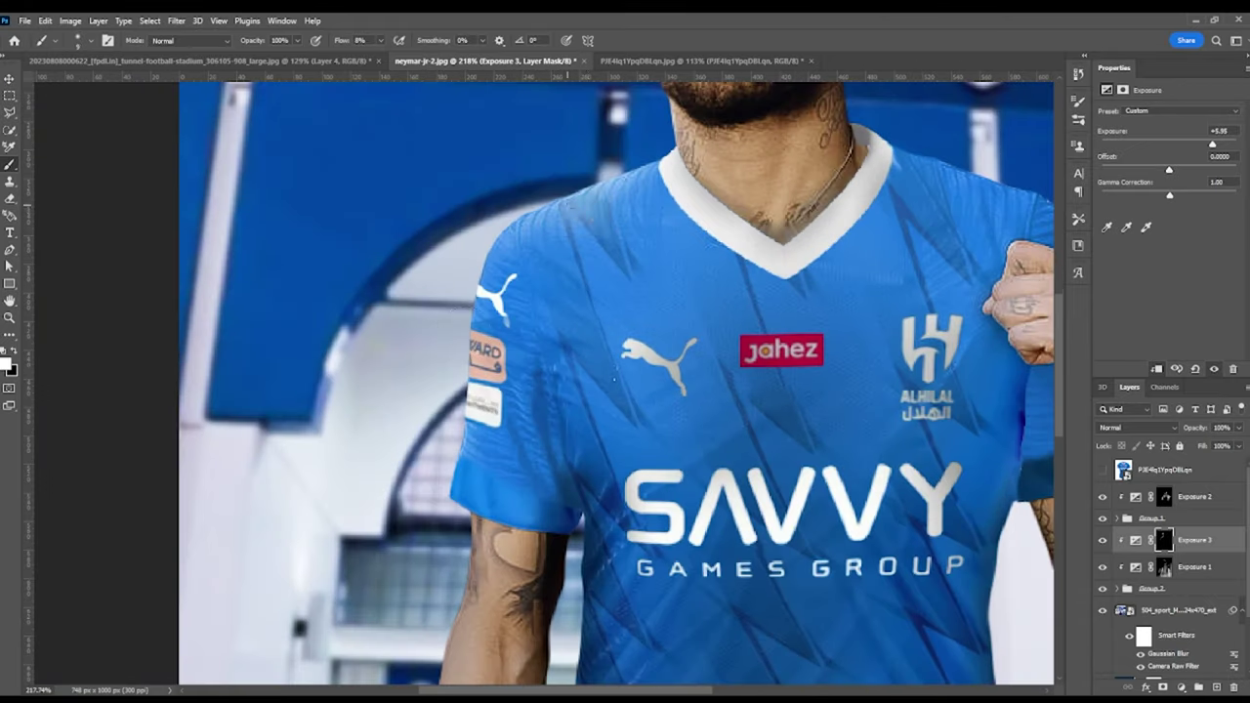
pyautogui.scroll(2, 616, 166)
pyautogui.scroll(-2, 564, 254)
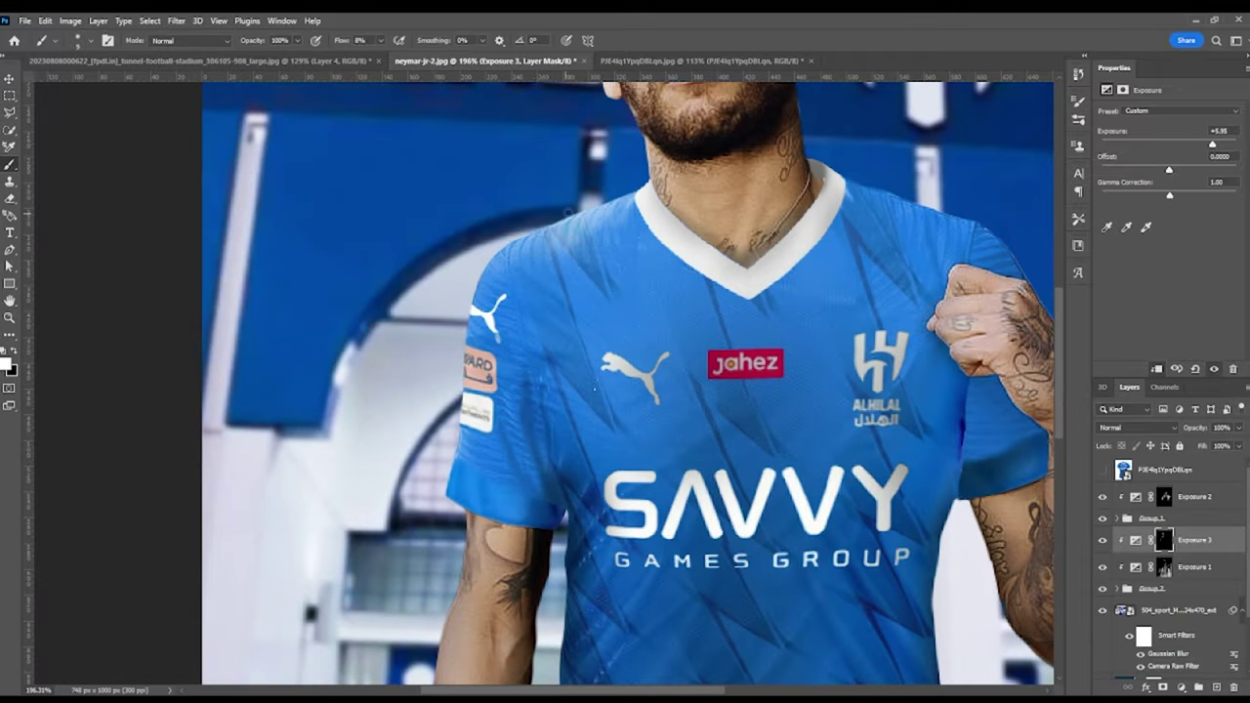
pyautogui.scroll(-3, 507, 266)
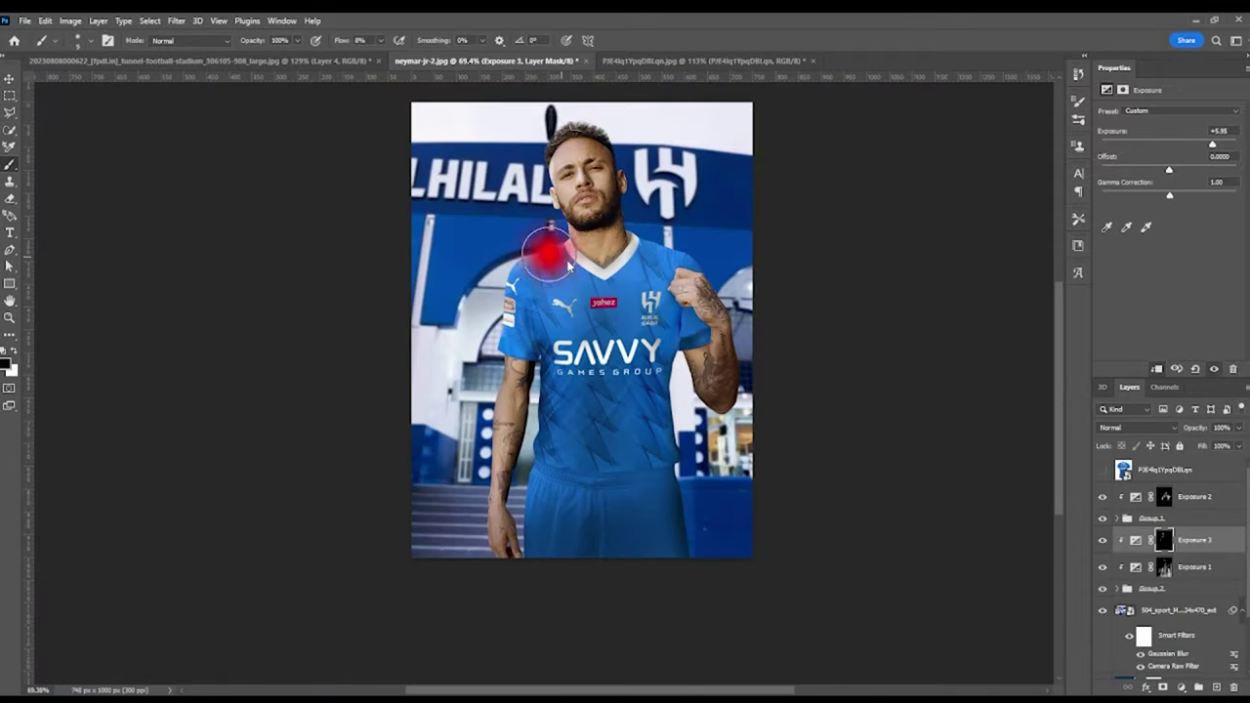
pyautogui.scroll(2, 544, 246)
pyautogui.scroll(-2, 600, 217)
pyautogui.scroll(5, 517, 288)
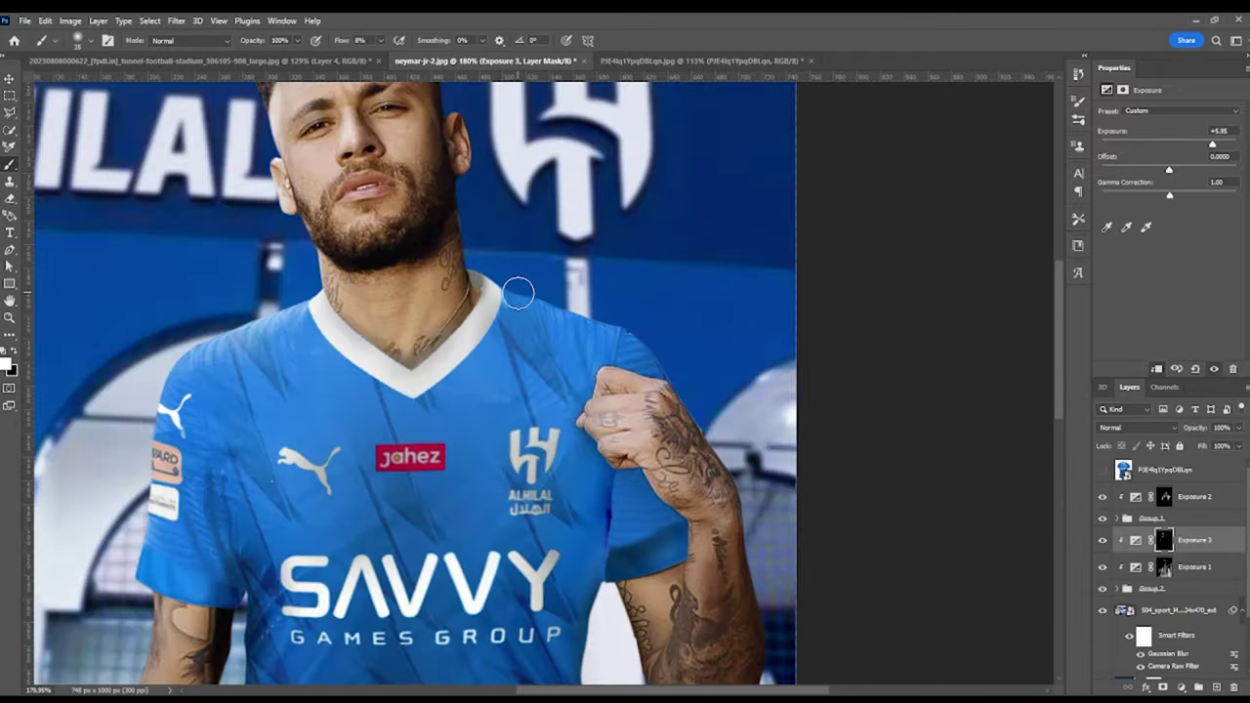
pyautogui.scroll(-1, 684, 391)
pyautogui.scroll(-1, 766, 553)
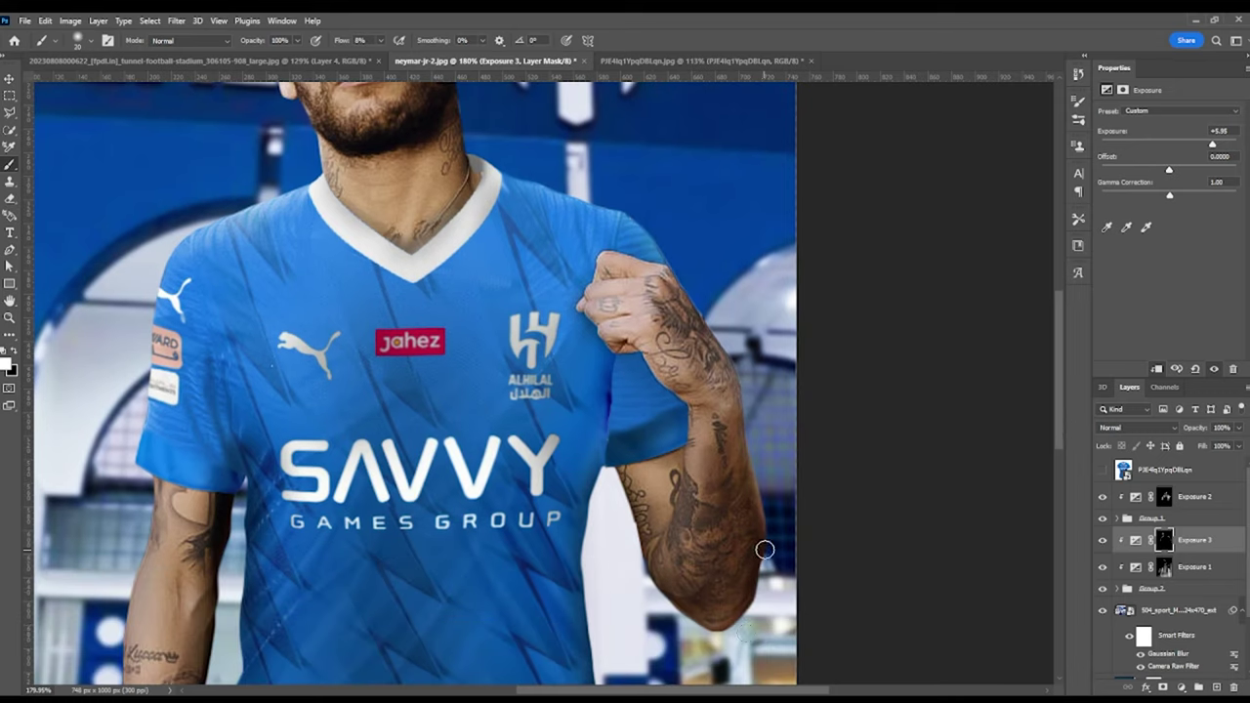
pyautogui.scroll(2, 578, 223)
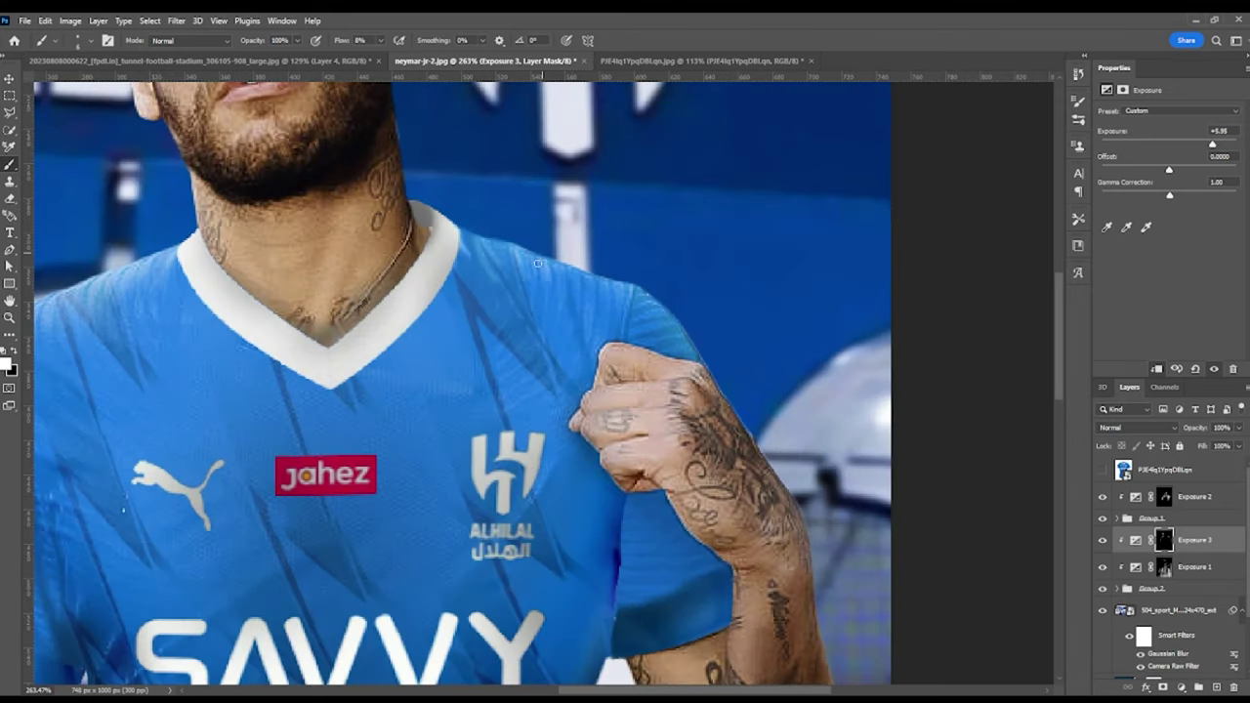
pyautogui.scroll(-2, 600, 274)
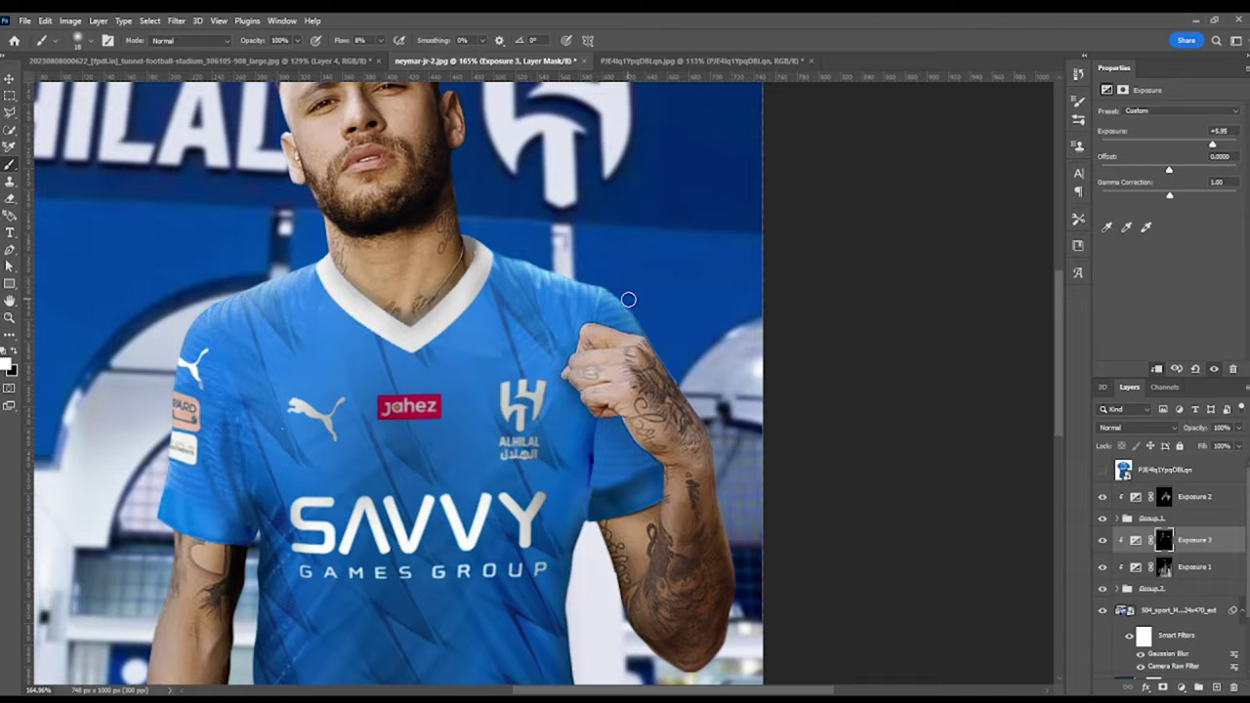
pyautogui.scroll(-2, 628, 300)
pyautogui.scroll(4, 564, 186)
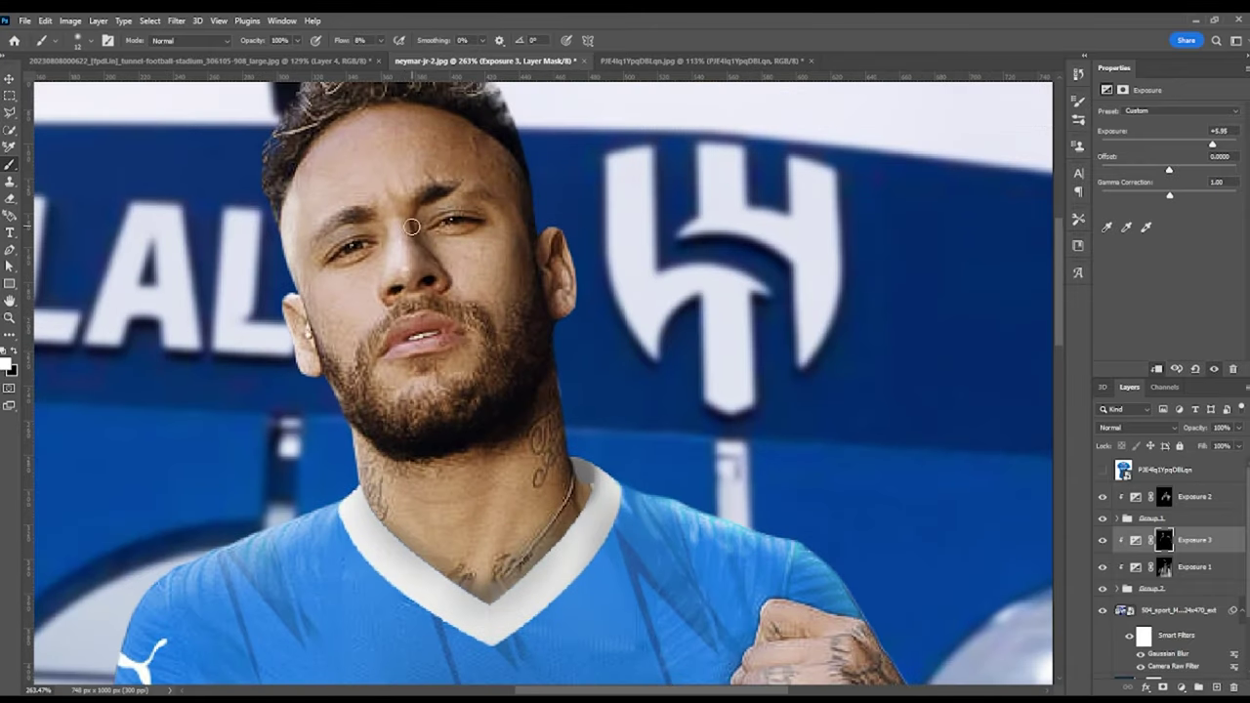
pyautogui.scroll(2, 576, 200)
pyautogui.scroll(1, 539, 261)
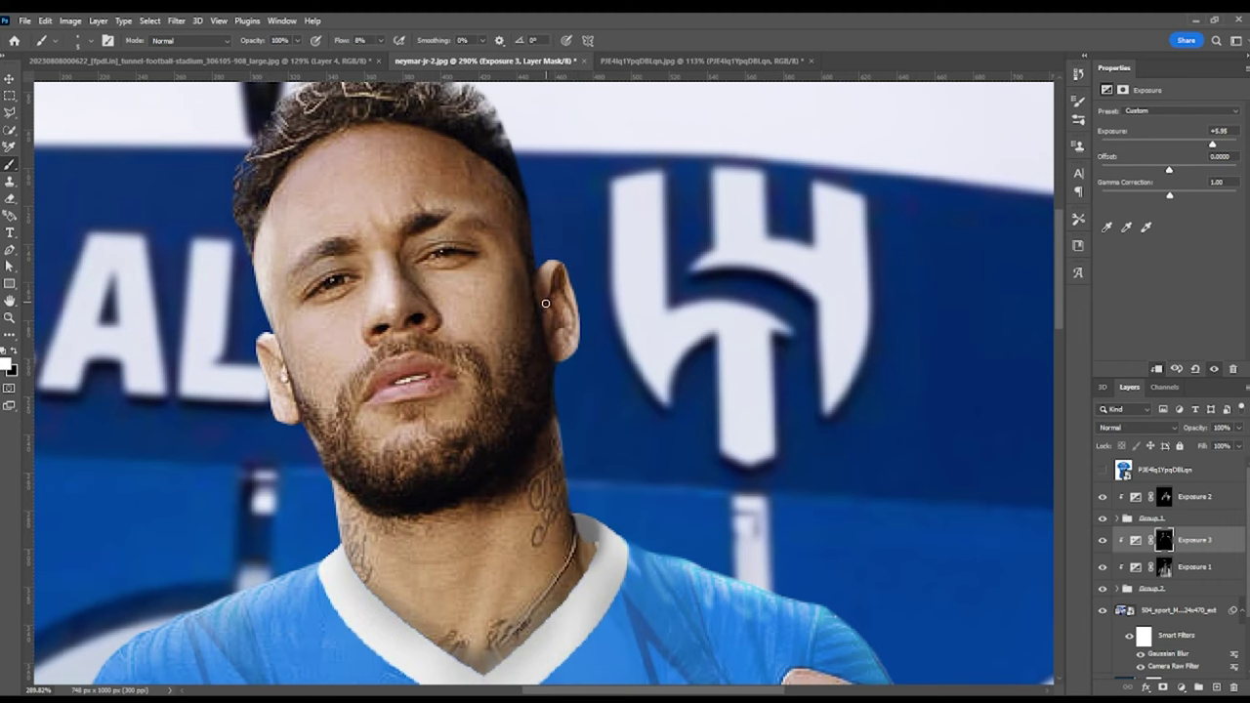
pyautogui.scroll(-3, 555, 266)
pyautogui.scroll(-2, 648, 388)
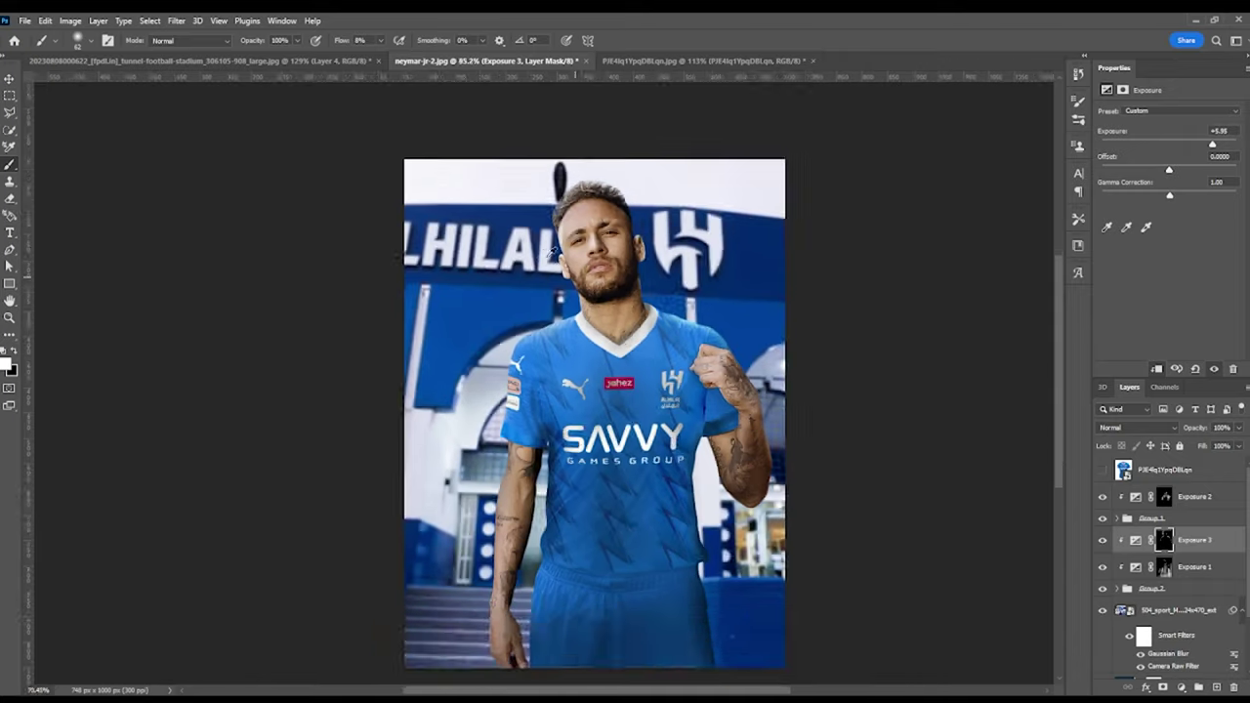
pyautogui.scroll(-2, 546, 255)
# Step: Add an Exposure adjustment clipped to the background at +7.12, with its mask inverted
pyautogui.click(1191, 563)
pyautogui.click(1157, 368)
pyautogui.moveTo(1169, 145); pyautogui.dragTo(1214, 144)
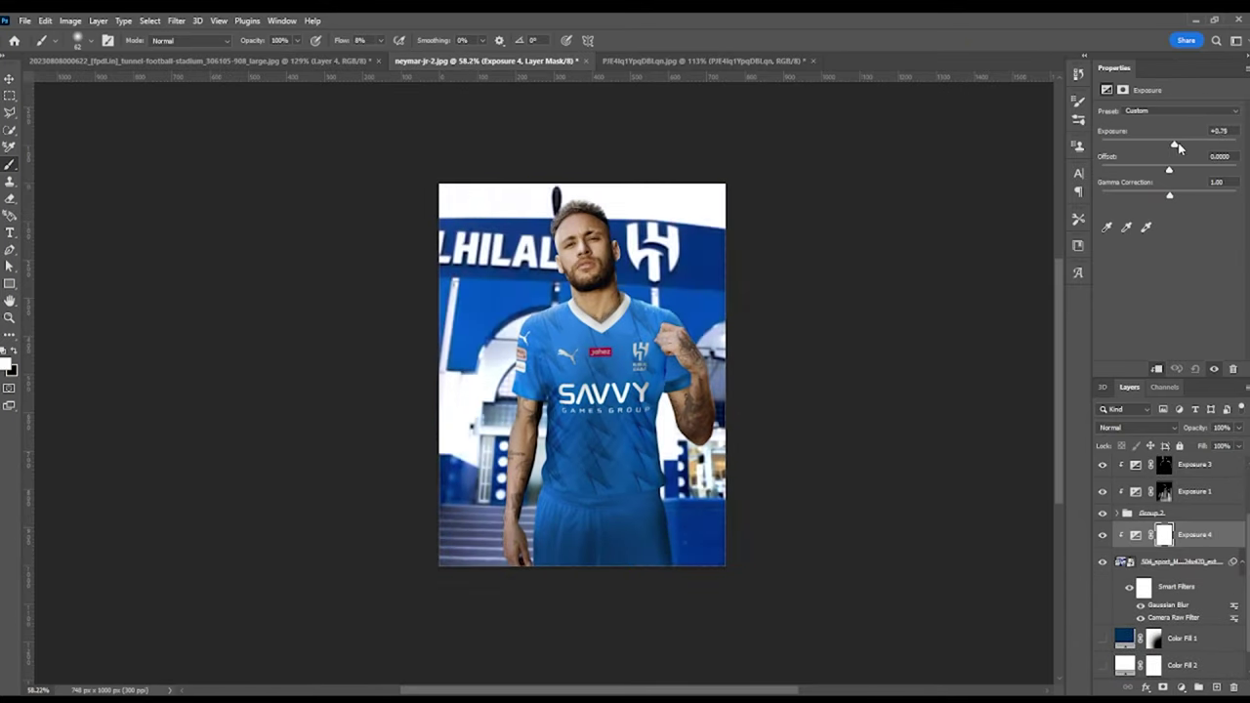
pyautogui.hotkey('ctrl', 'i')
pyautogui.scroll(2, 589, 254)
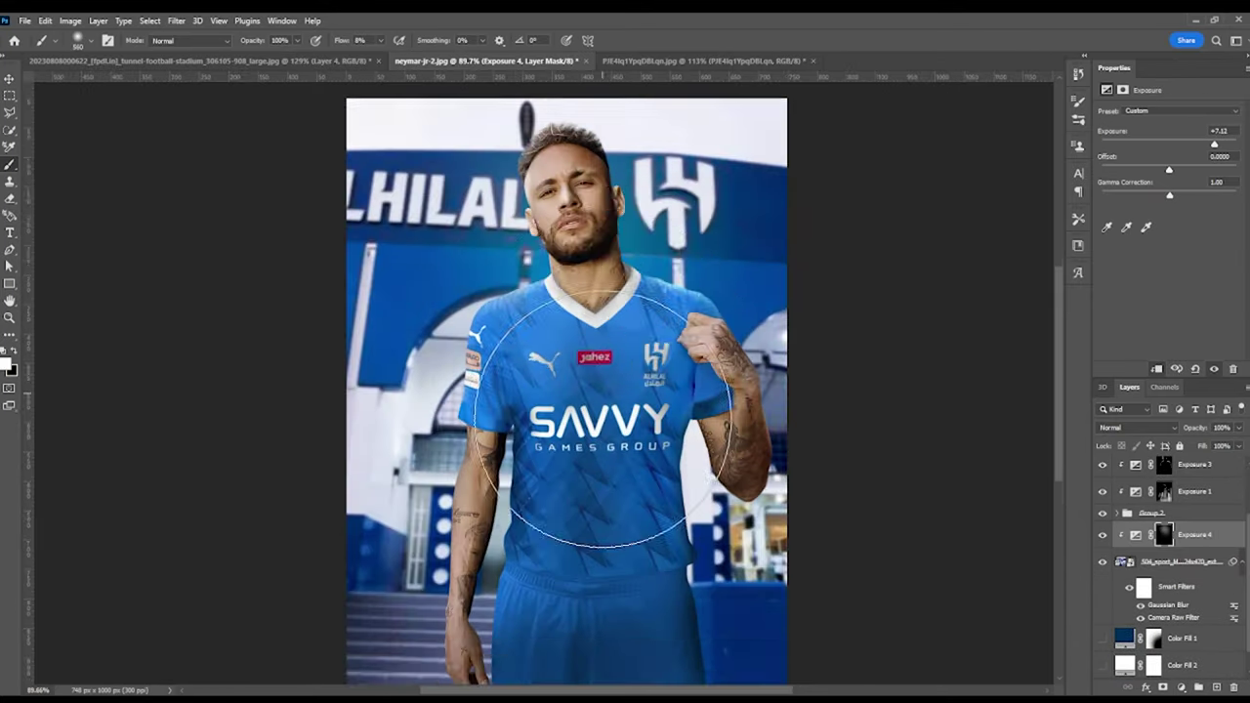
pyautogui.scroll(-3, 599, 460)
# Step: Select the 504_sport layer and paste the stadium crowd image into the document
pyautogui.scroll(2, 600, 391)
pyautogui.click(1136, 561)
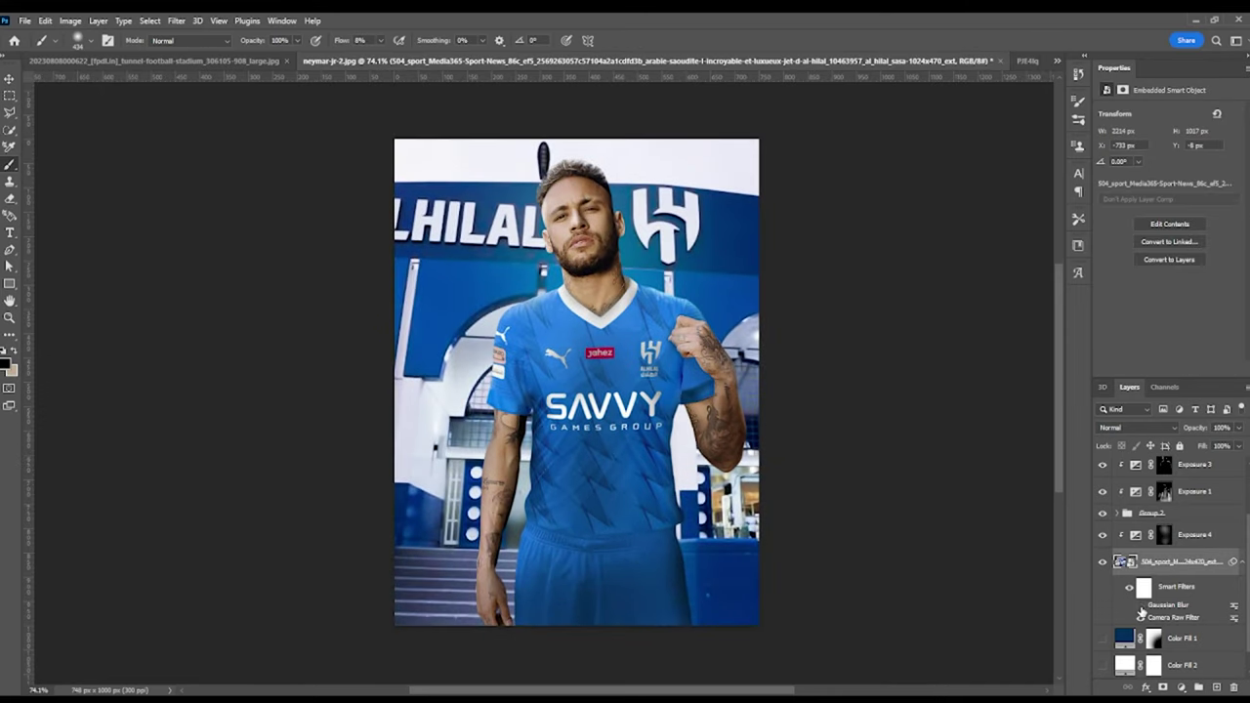
pyautogui.hotkey('ctrl', 'v')
# Step: Enlarge the pasted stadium crowd image to fill the background behind the player
pyautogui.moveTo(992, 98)
pyautogui.mouseDown()
pyautogui.moveTo(792, 301)
pyautogui.moveTo(893, 218)
pyautogui.moveTo(883, 209)
pyautogui.moveTo(901, 215)
pyautogui.mouseUp()
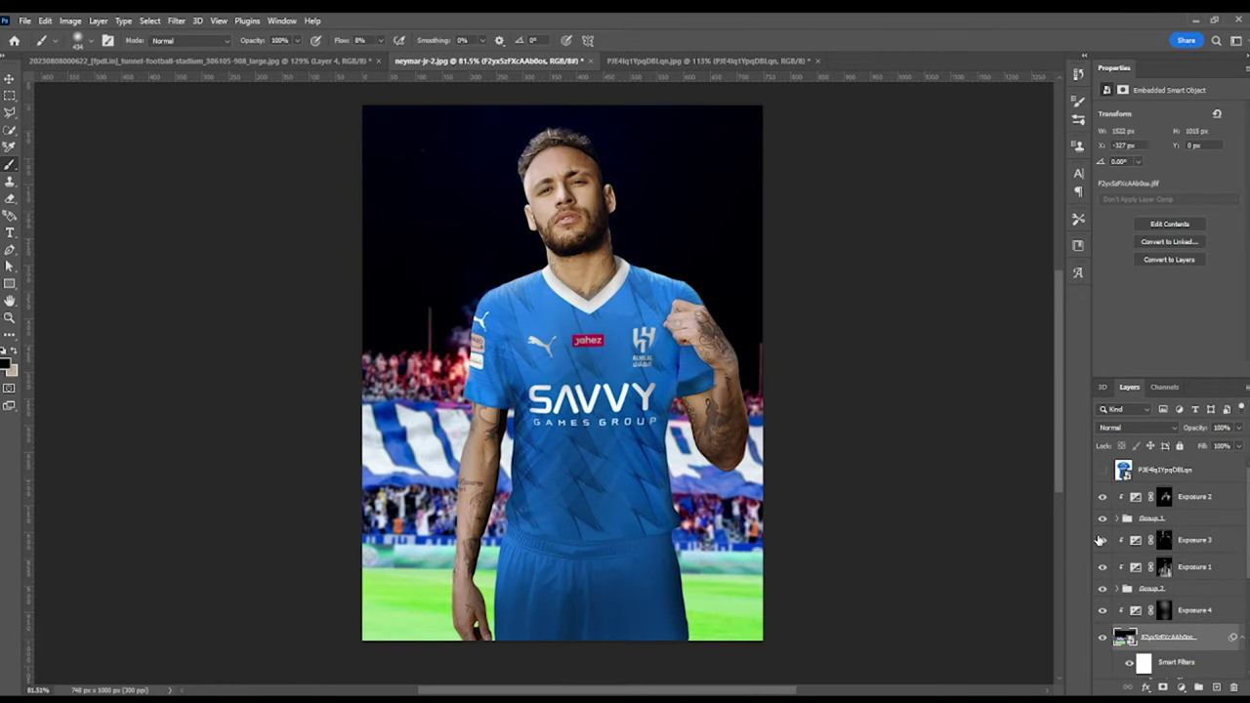
pyautogui.click(1164, 539)
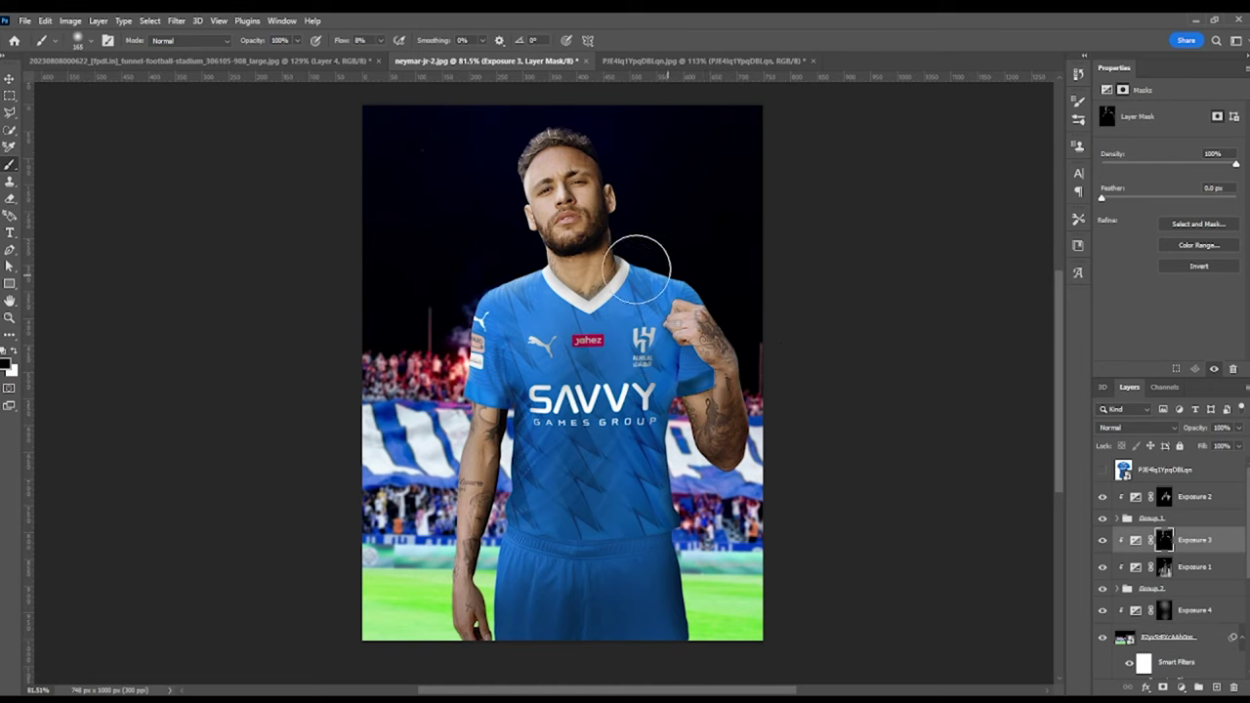